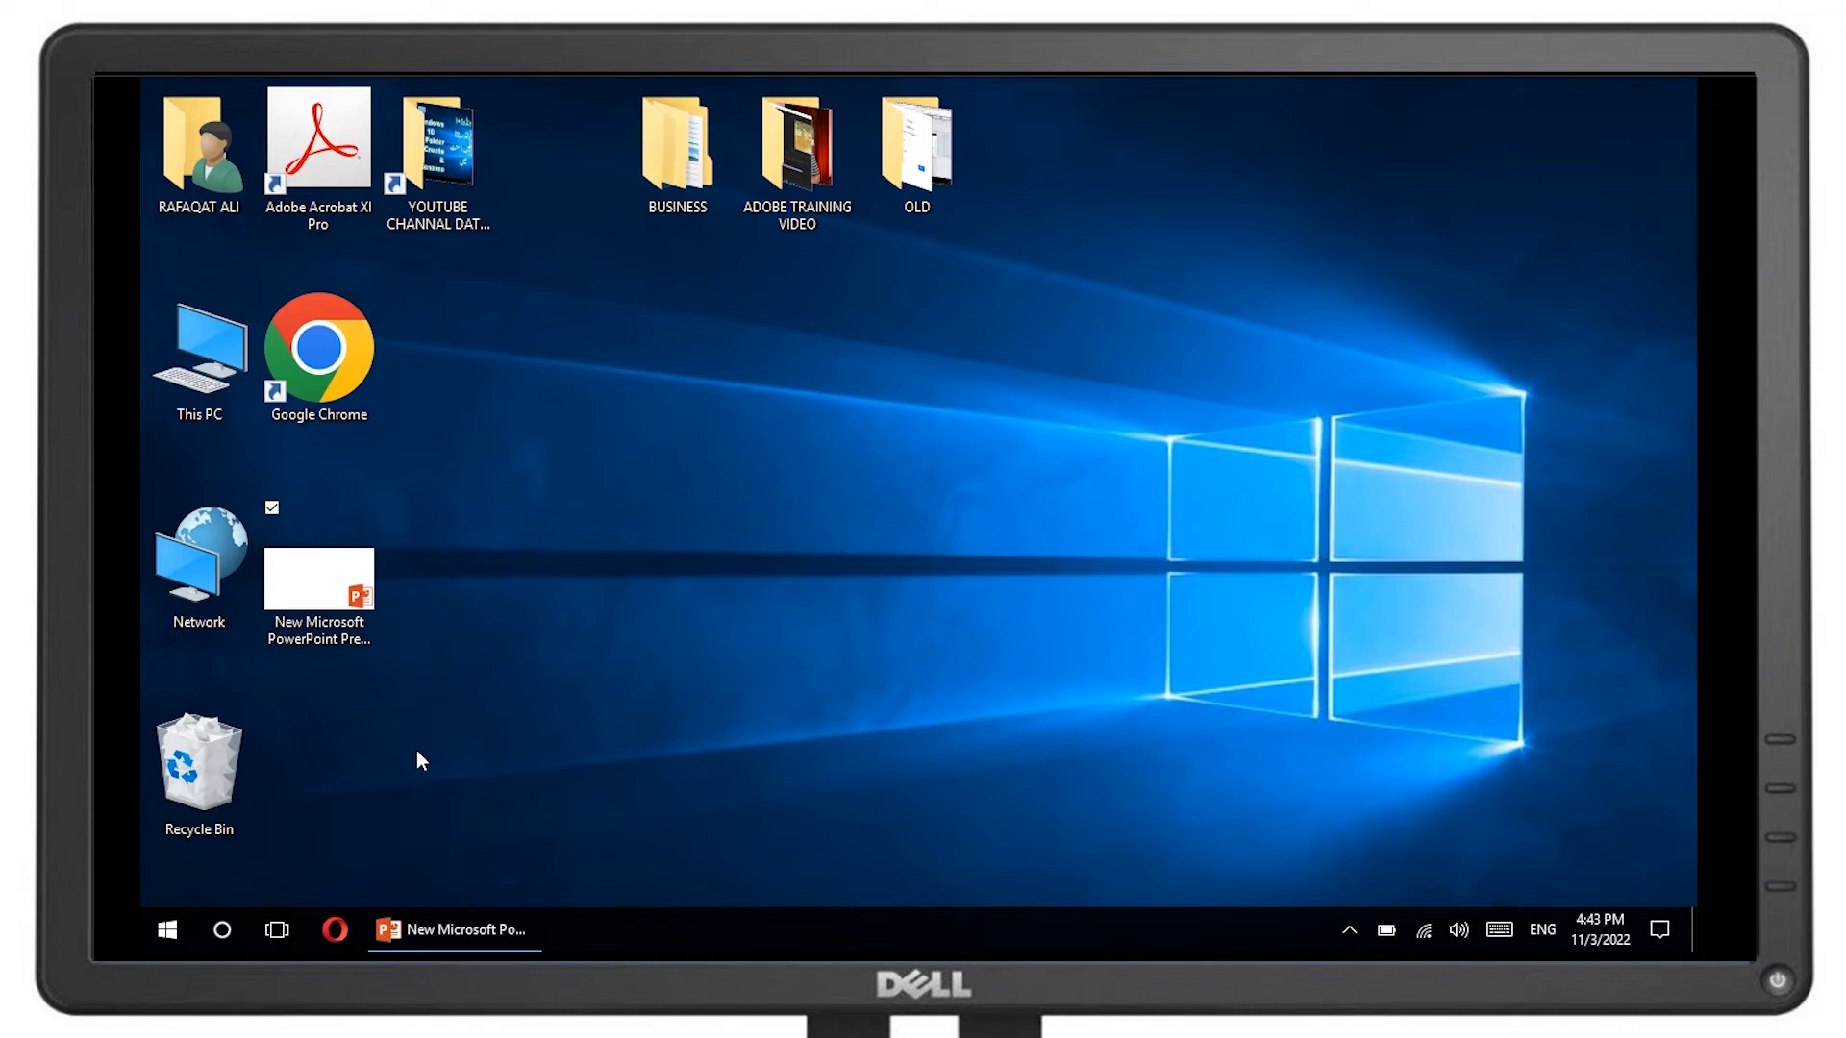
Open Google Chrome and search Google for domain.pk.
left_click(343, 382)
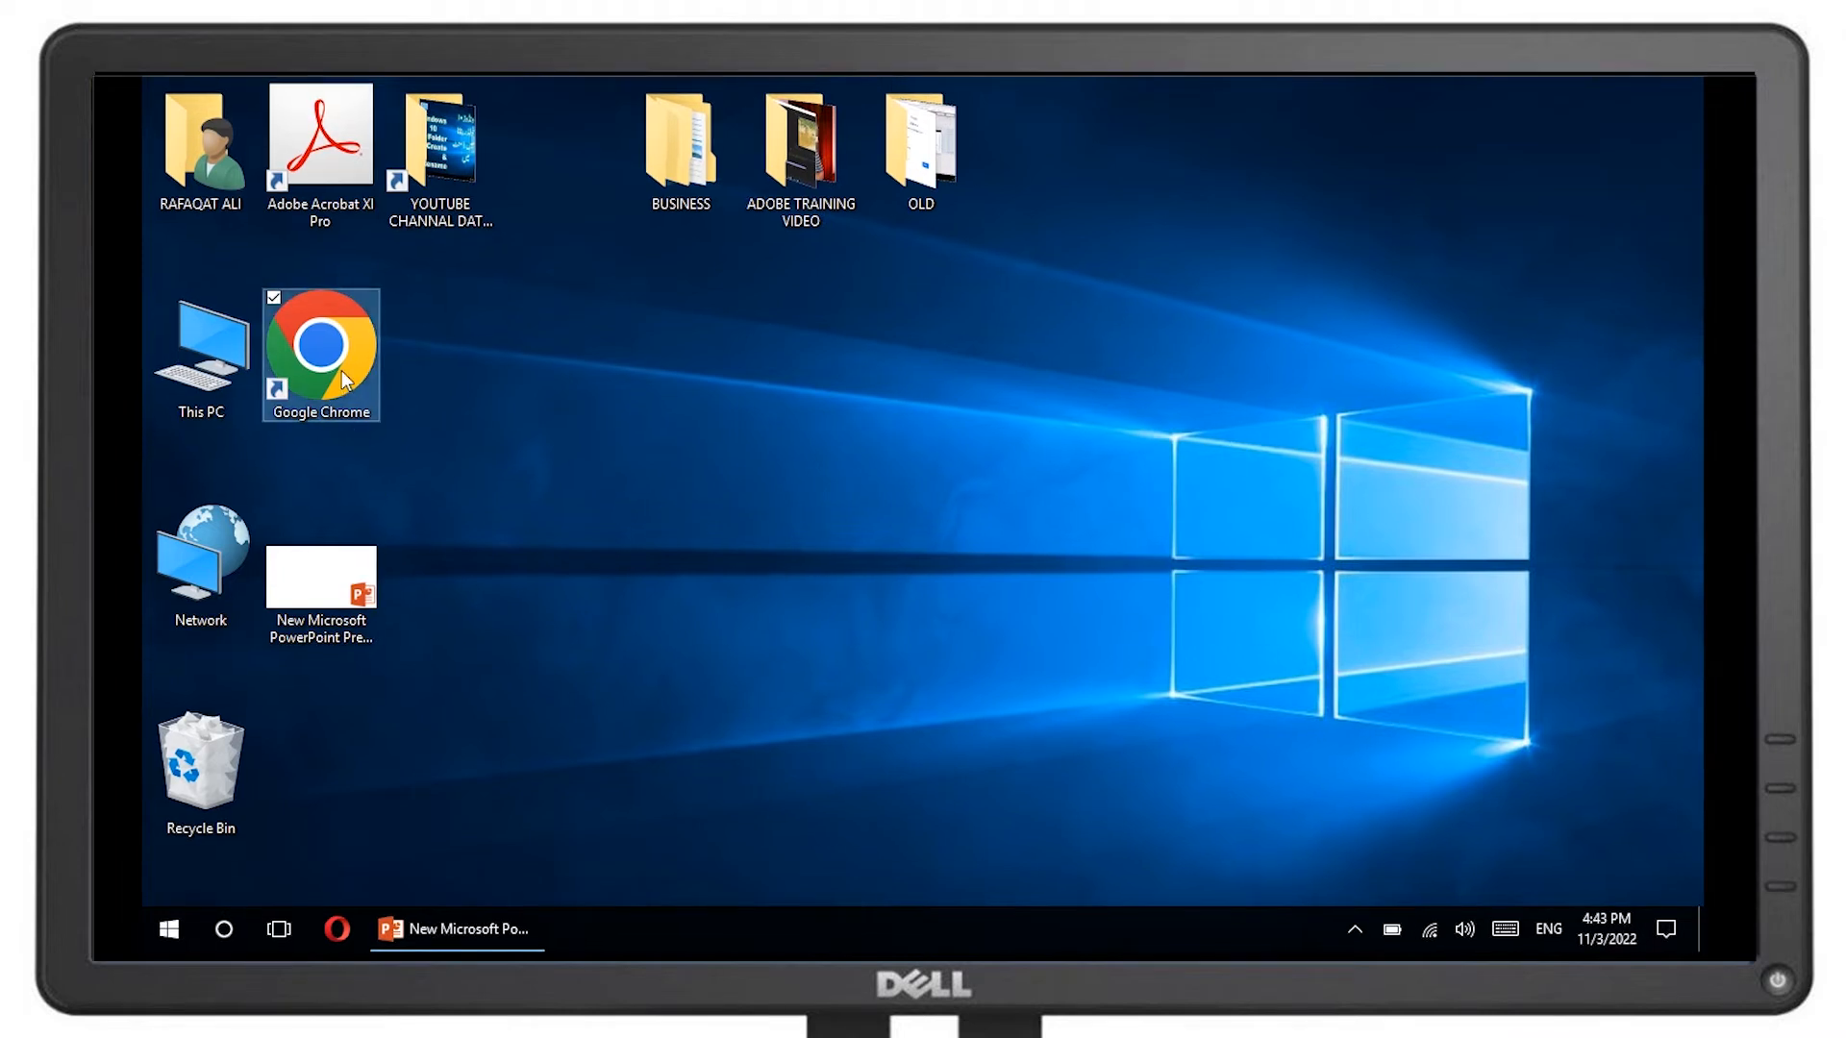
double_click(344, 378)
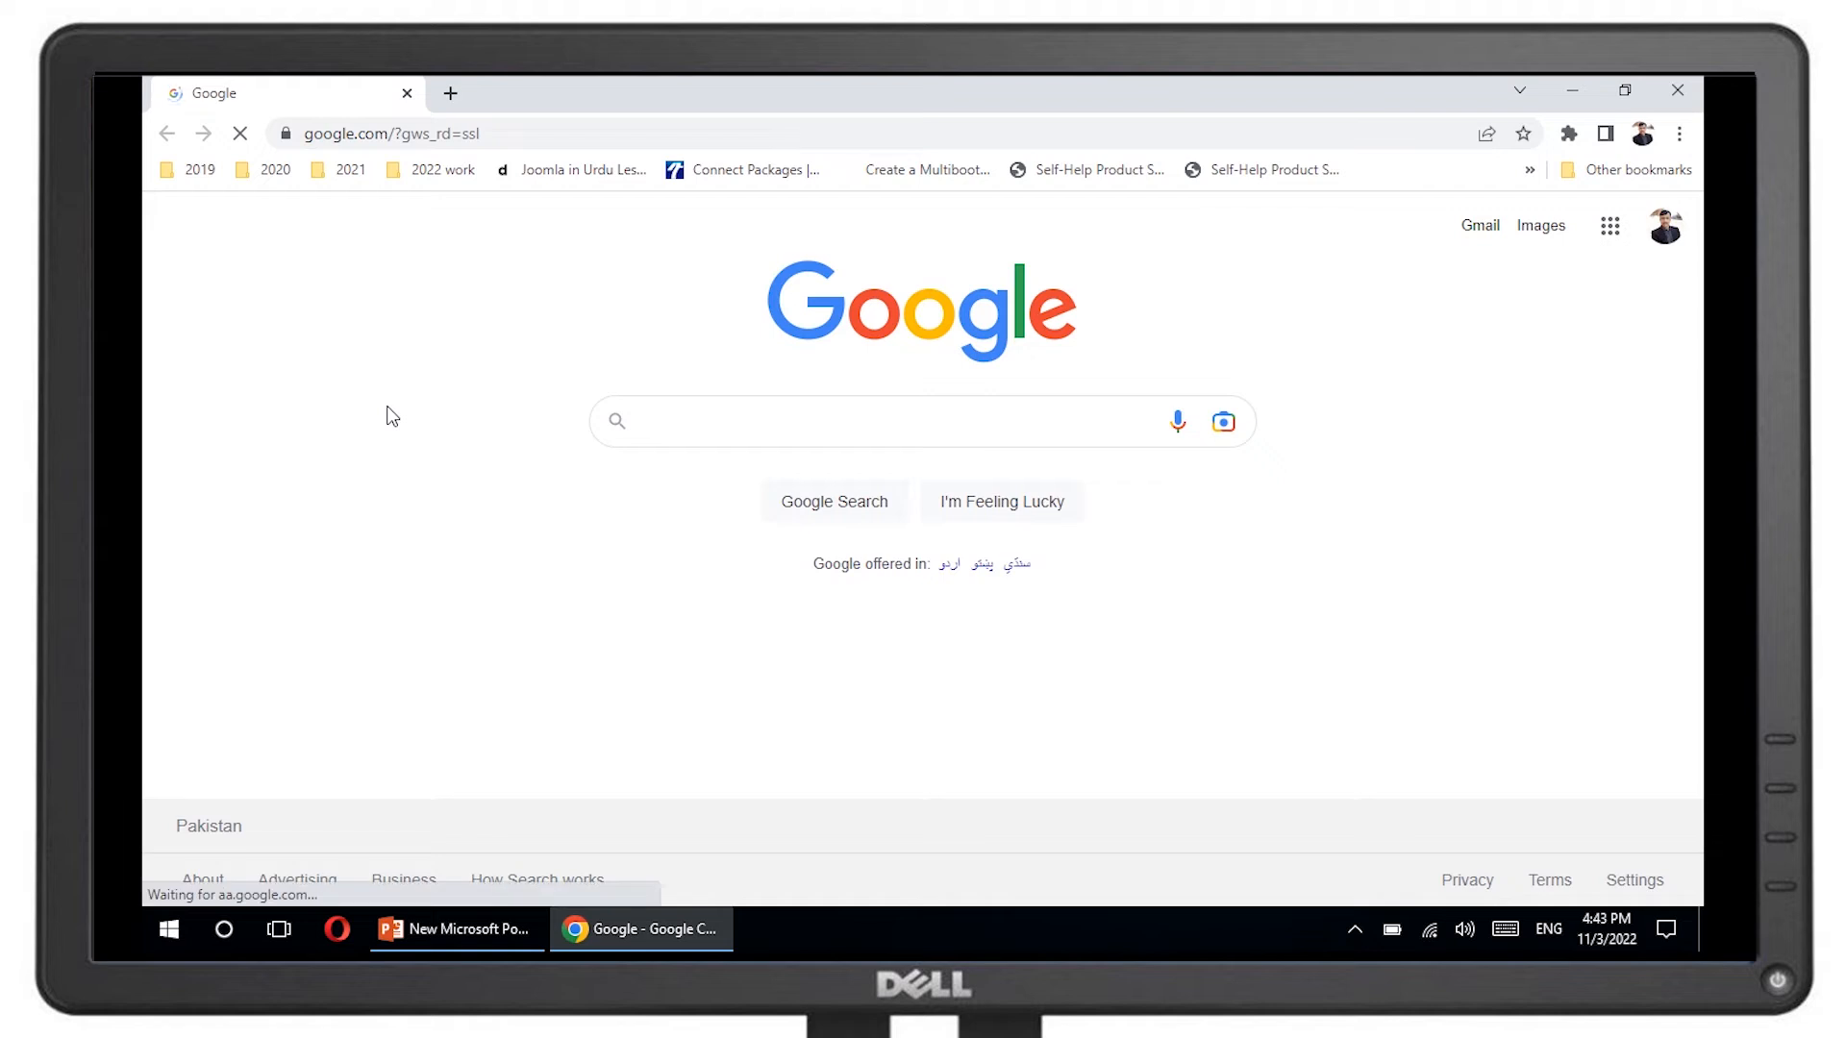
type("d")
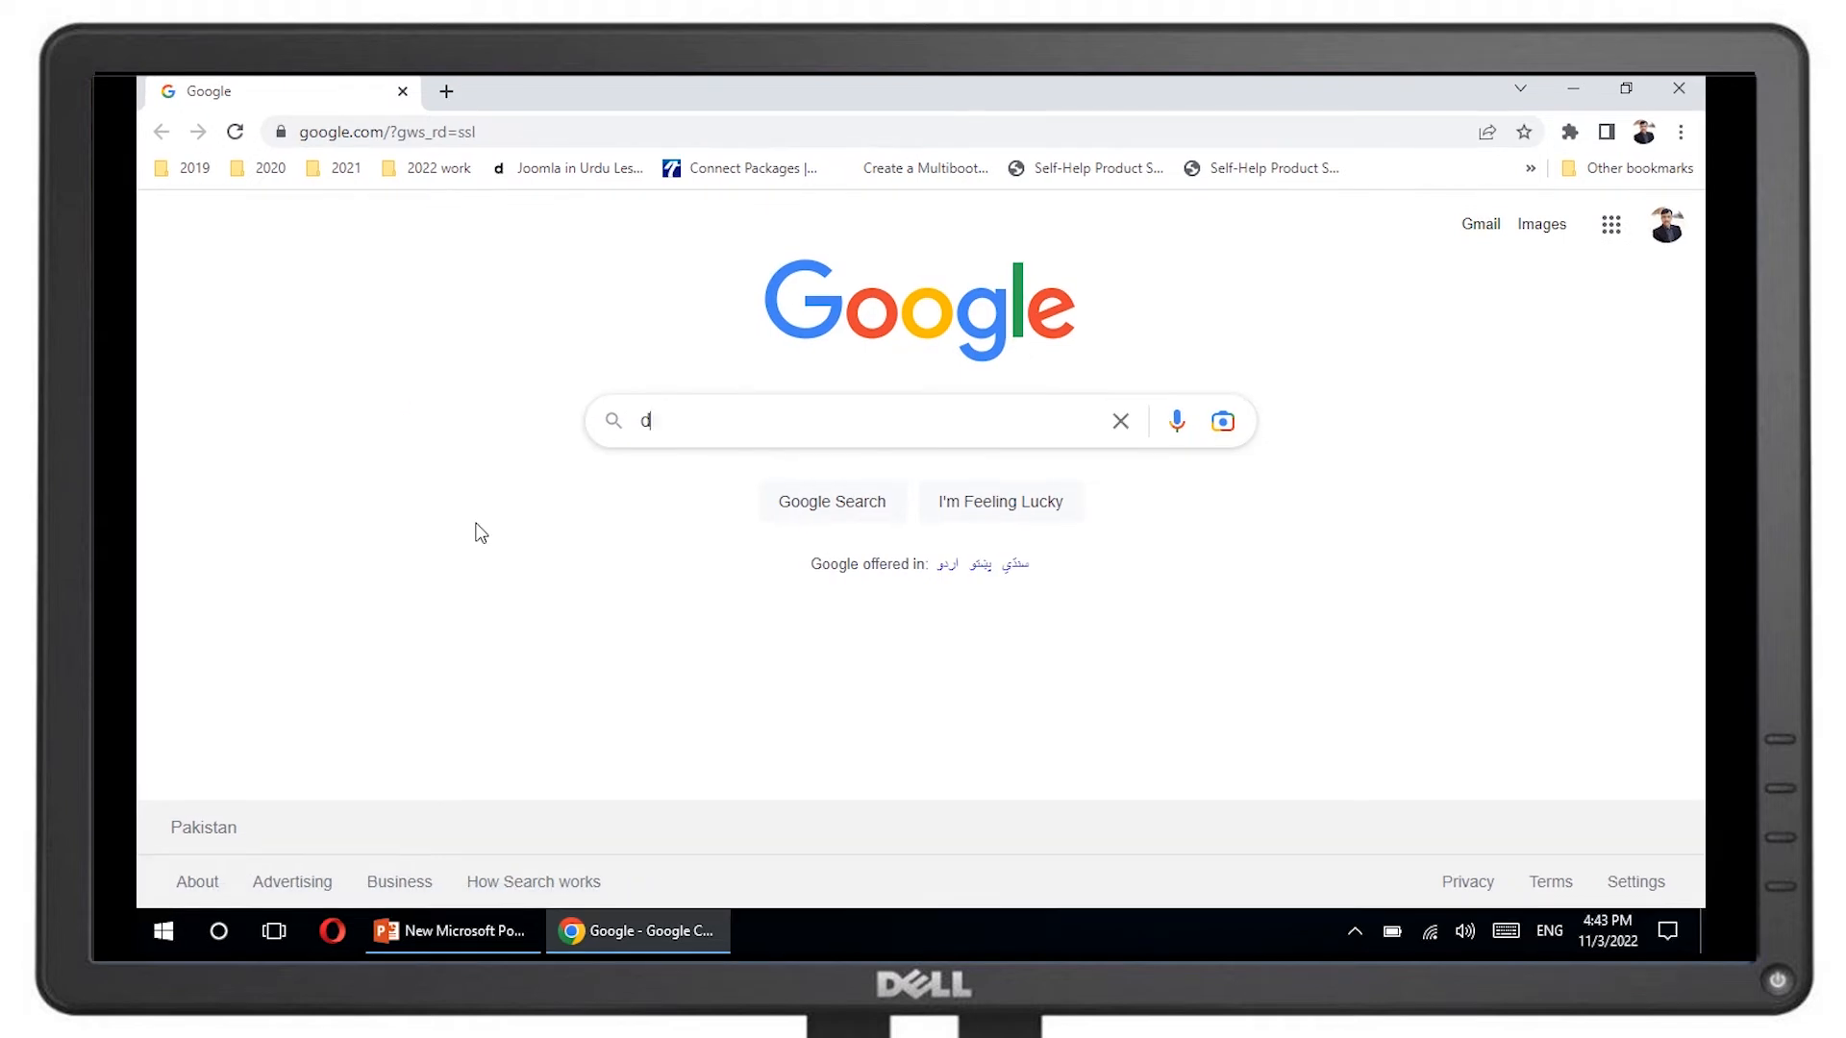
type("omain.cp")
key("BackSpace")
key("BackSpace")
type("pk")
key("Return")
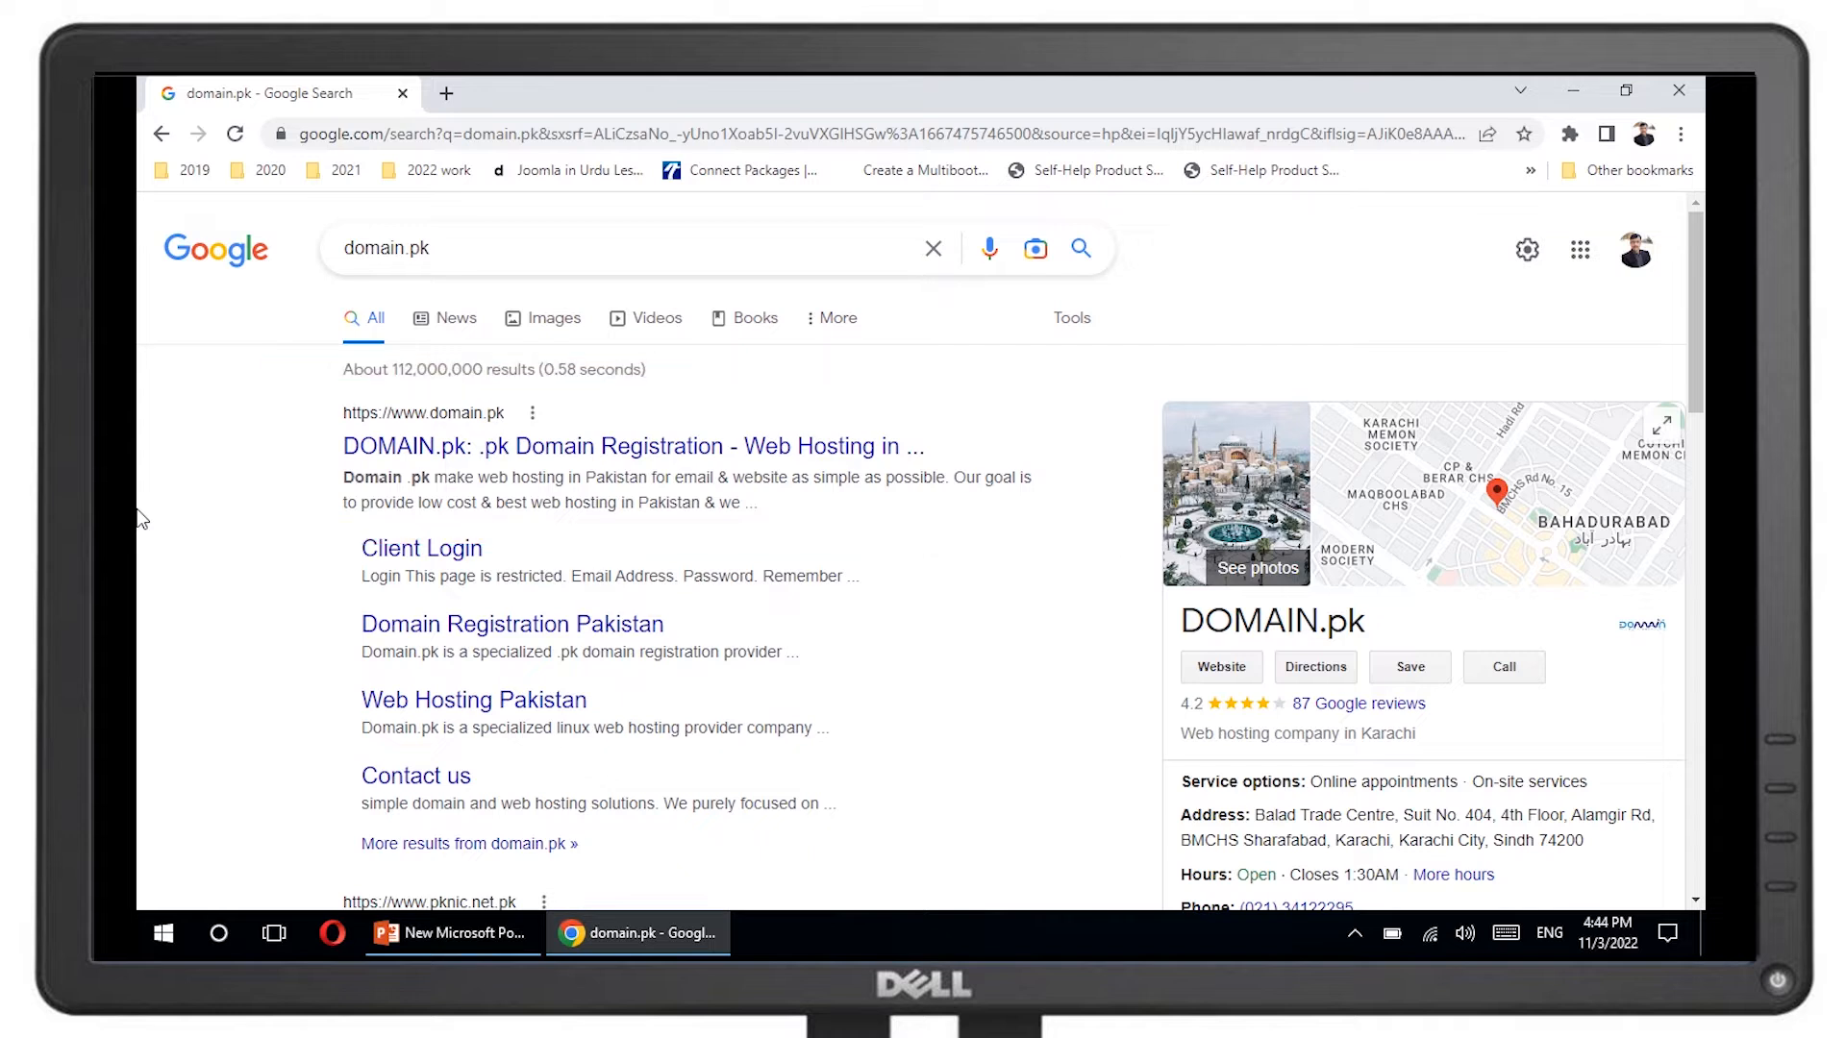
Open the DOMAIN.pk website from the search results in a new tab and switch to it.
right_click(423, 454)
left_click(473, 470)
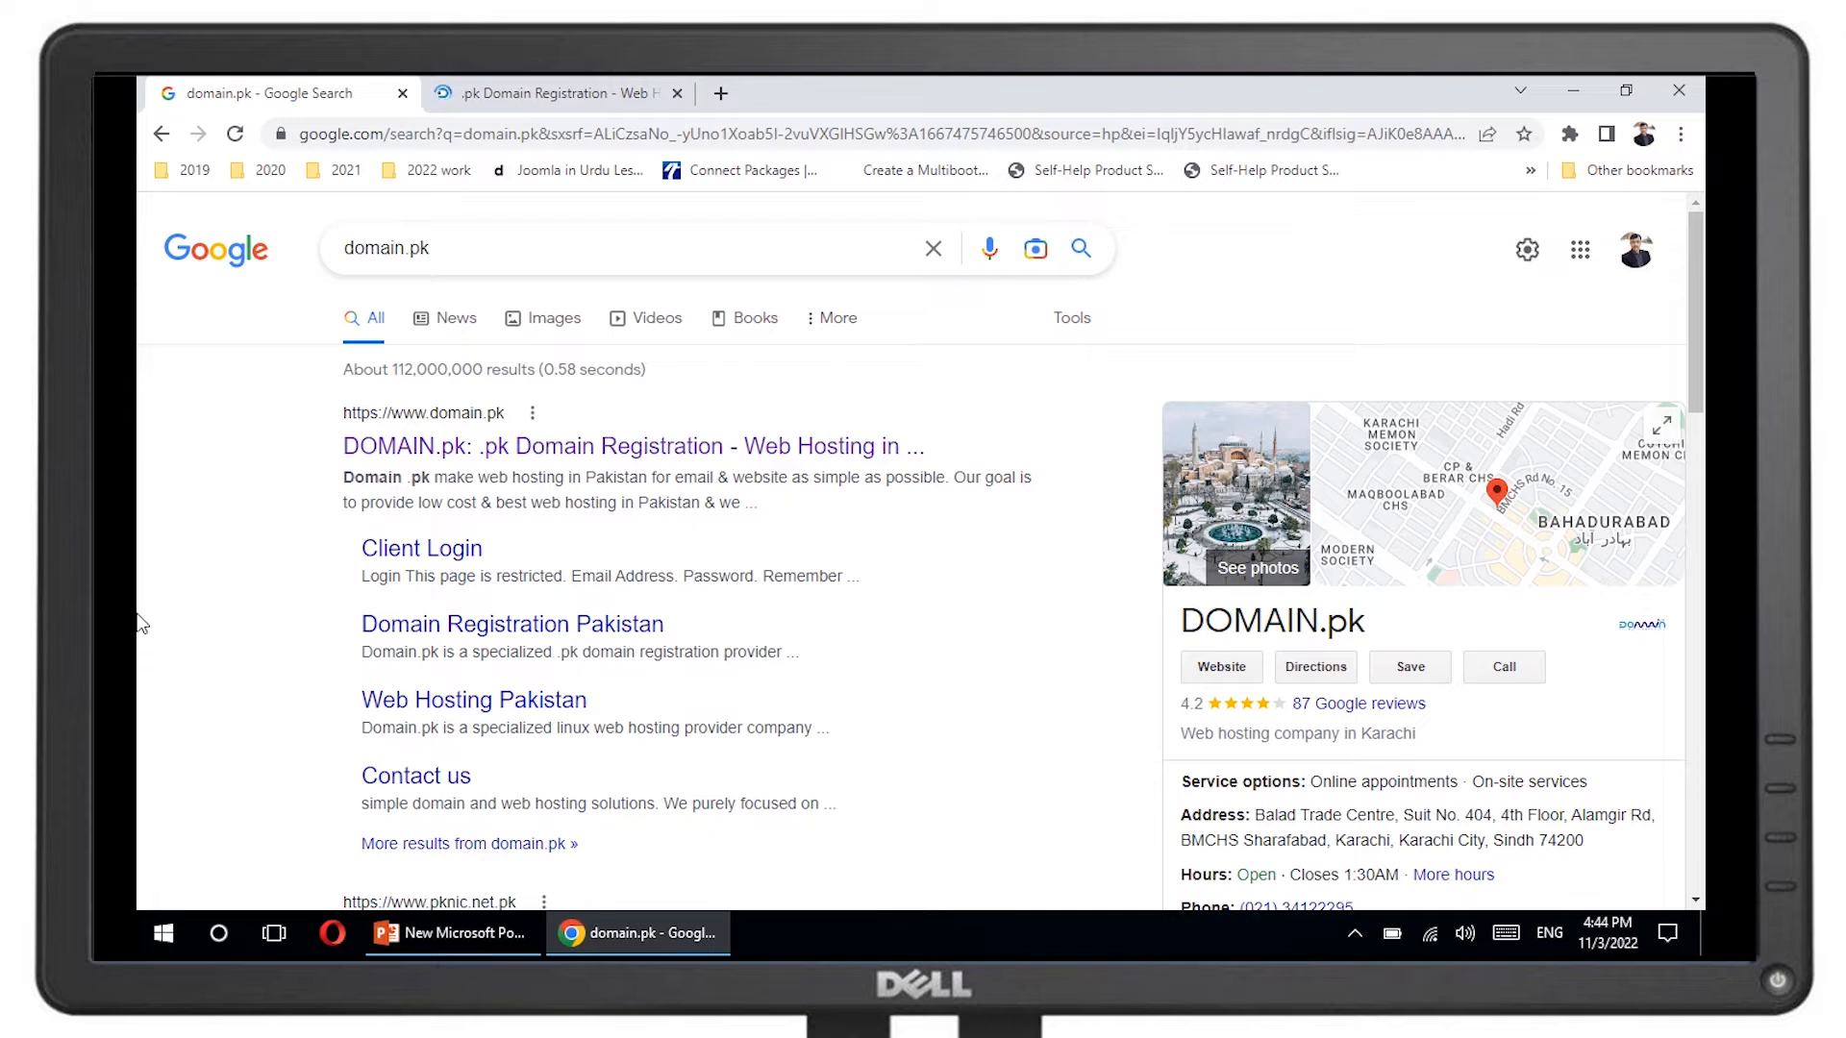
left_click(533, 93)
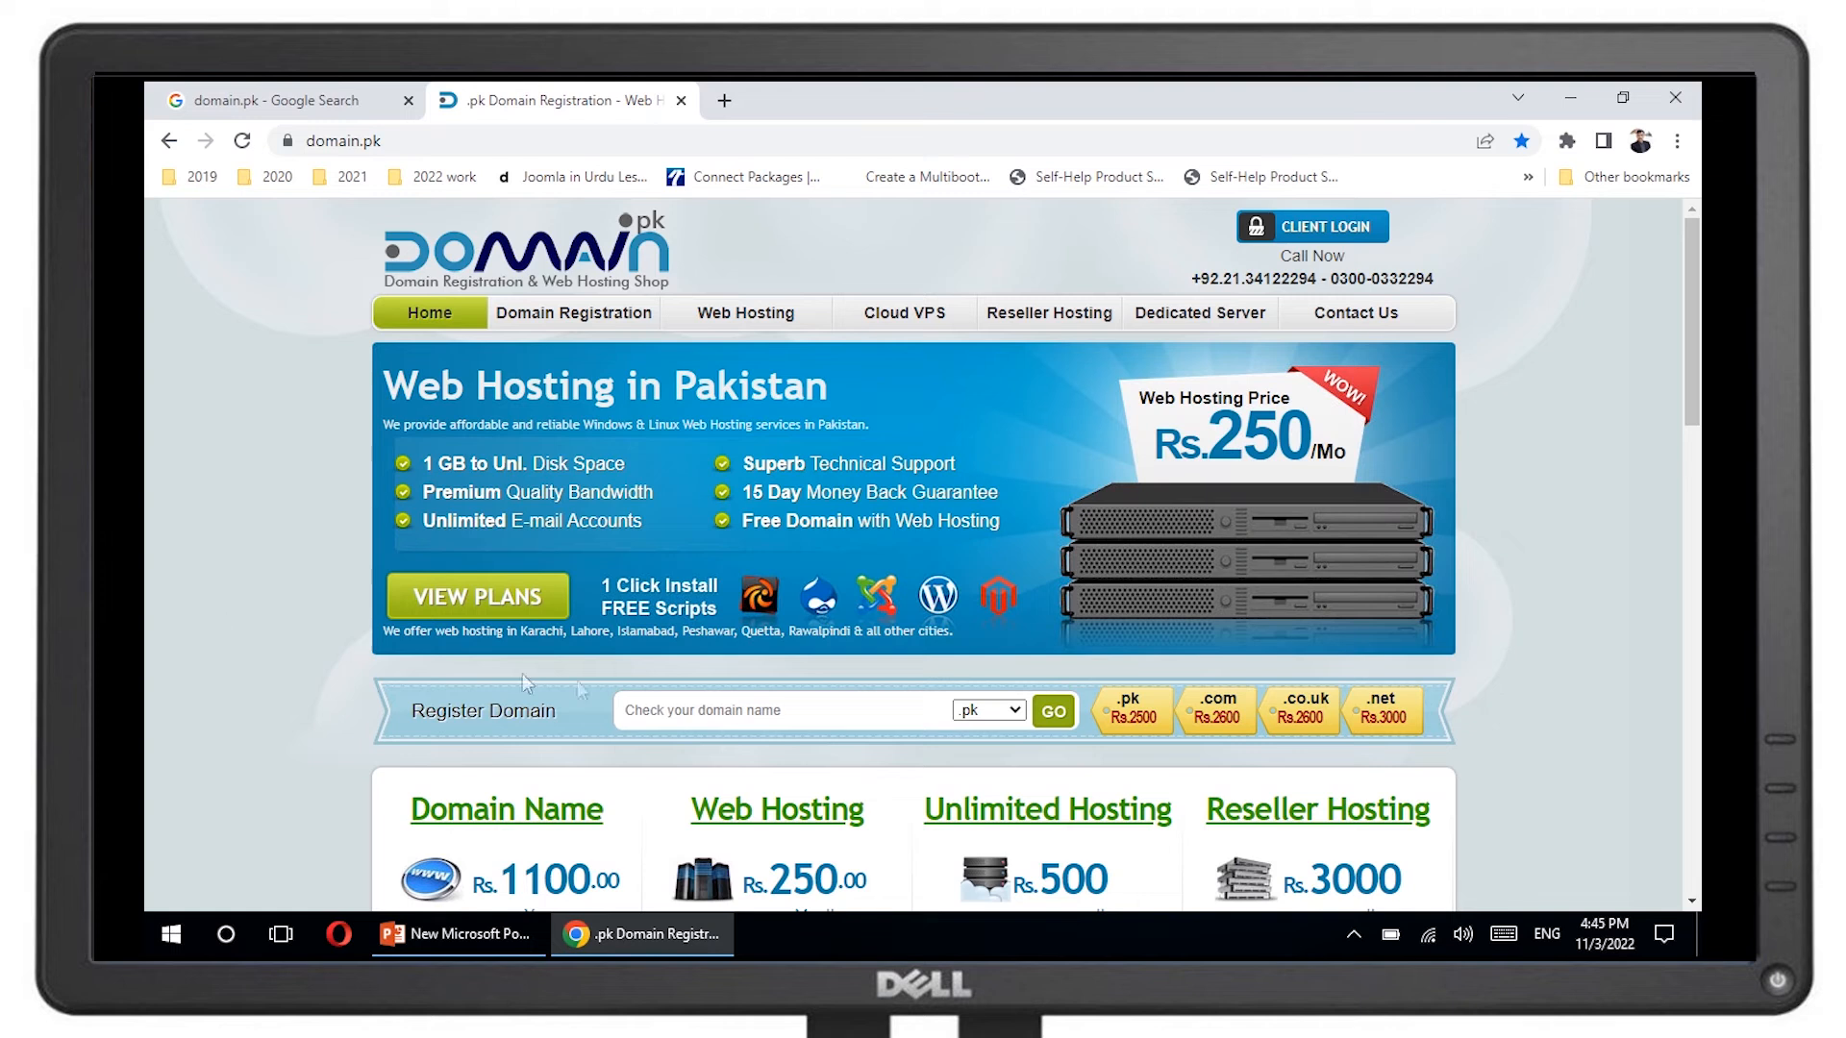
Check the availability of the domain name pepacltd with the .com extension and review the registration options.
left_click(1017, 716)
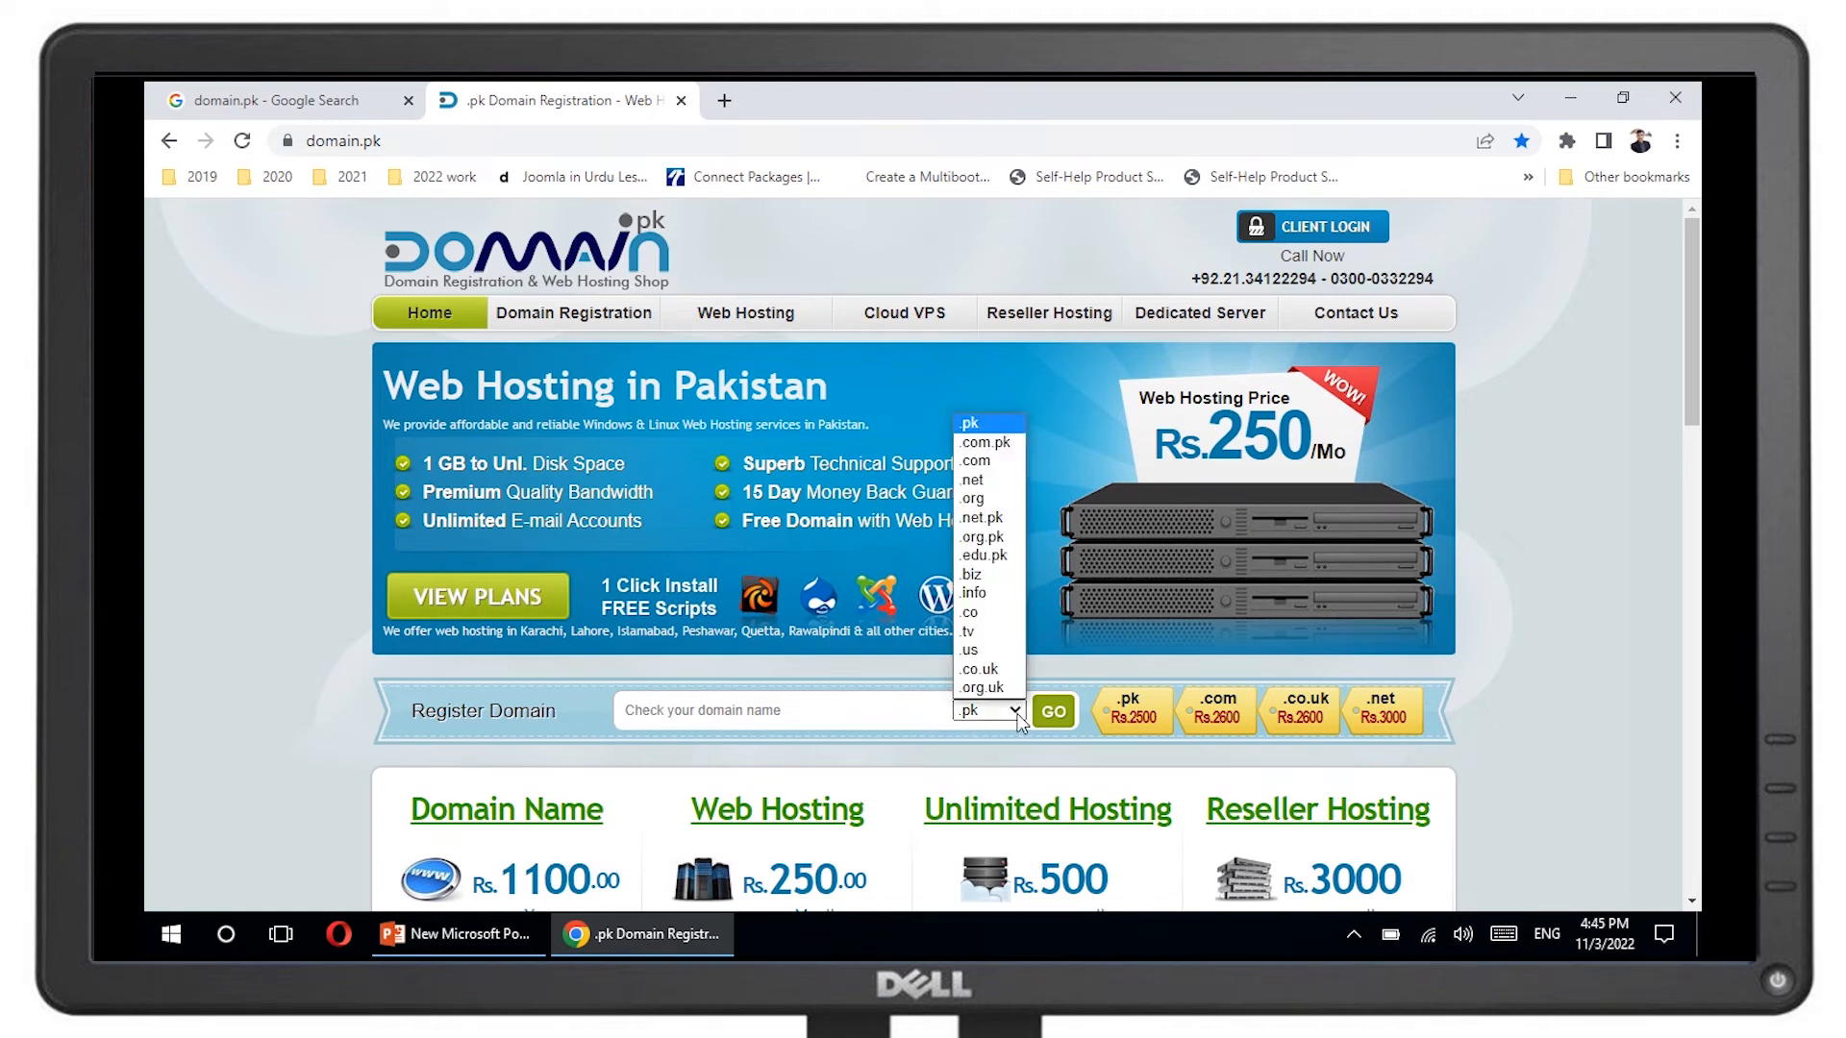
left_click(976, 461)
left_click(783, 716)
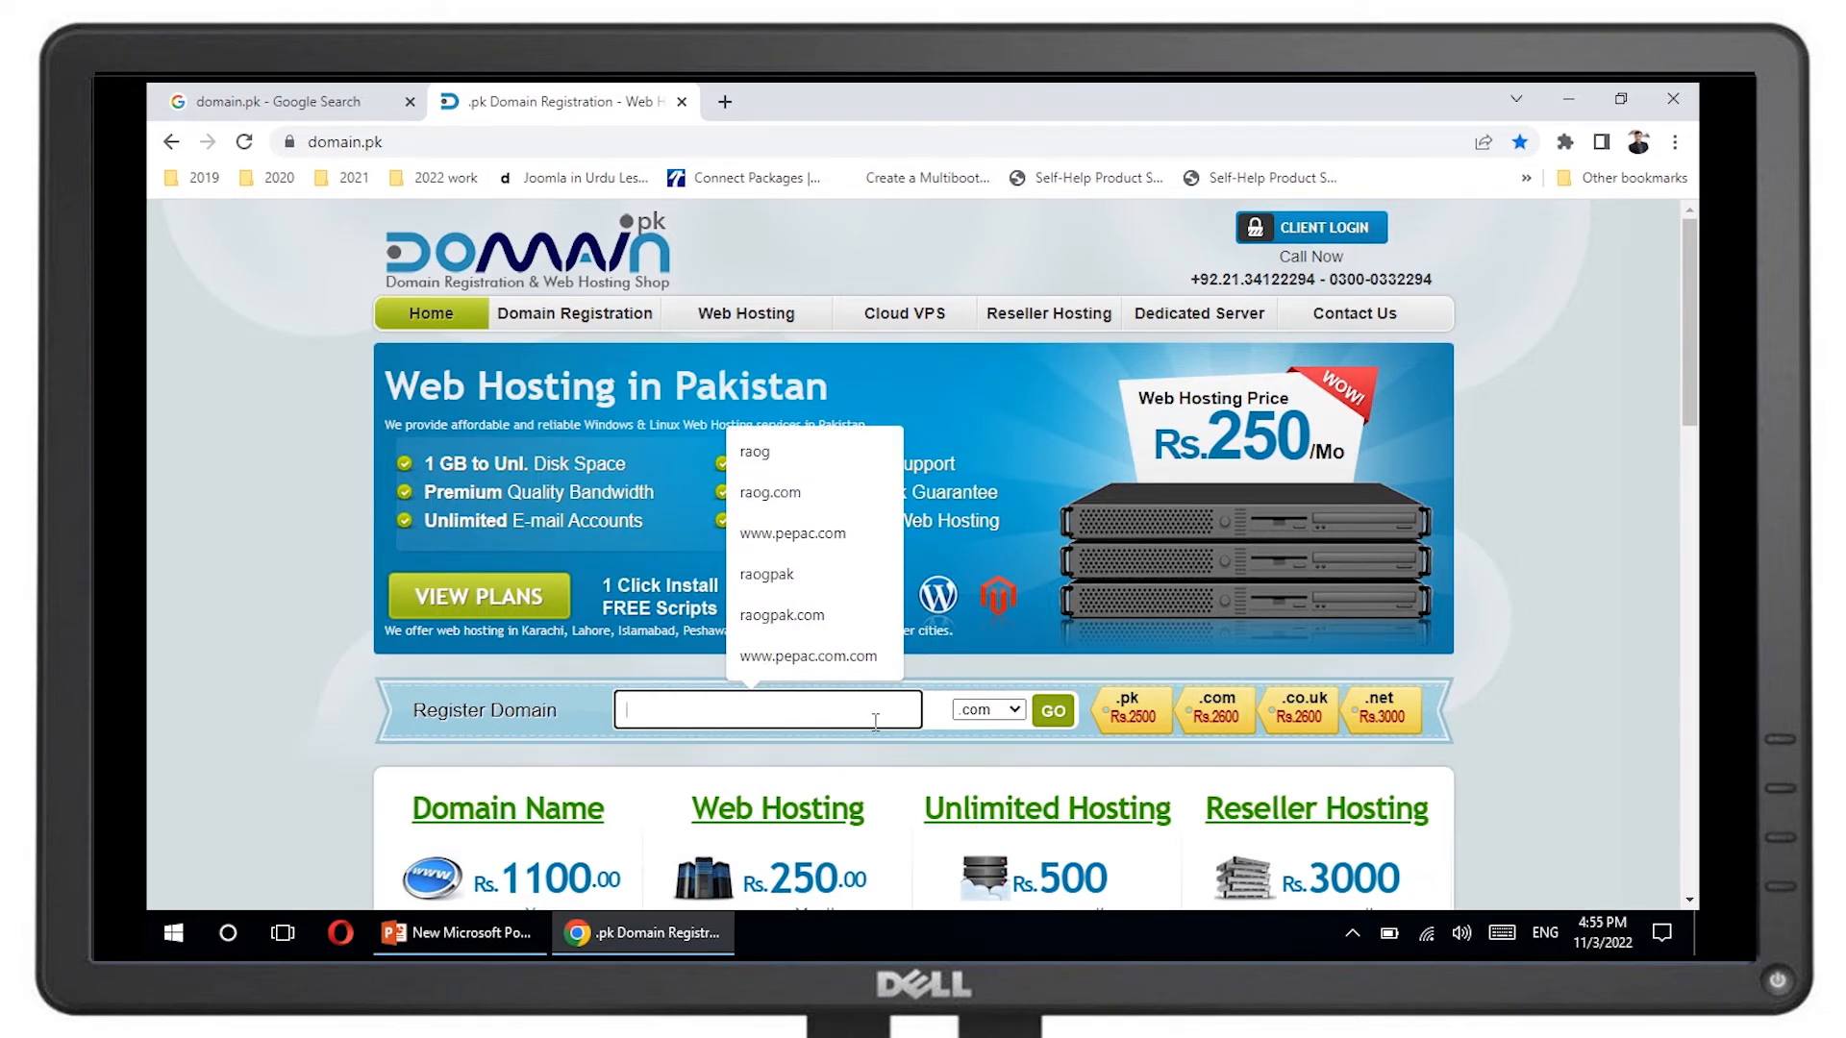
type("pepac")
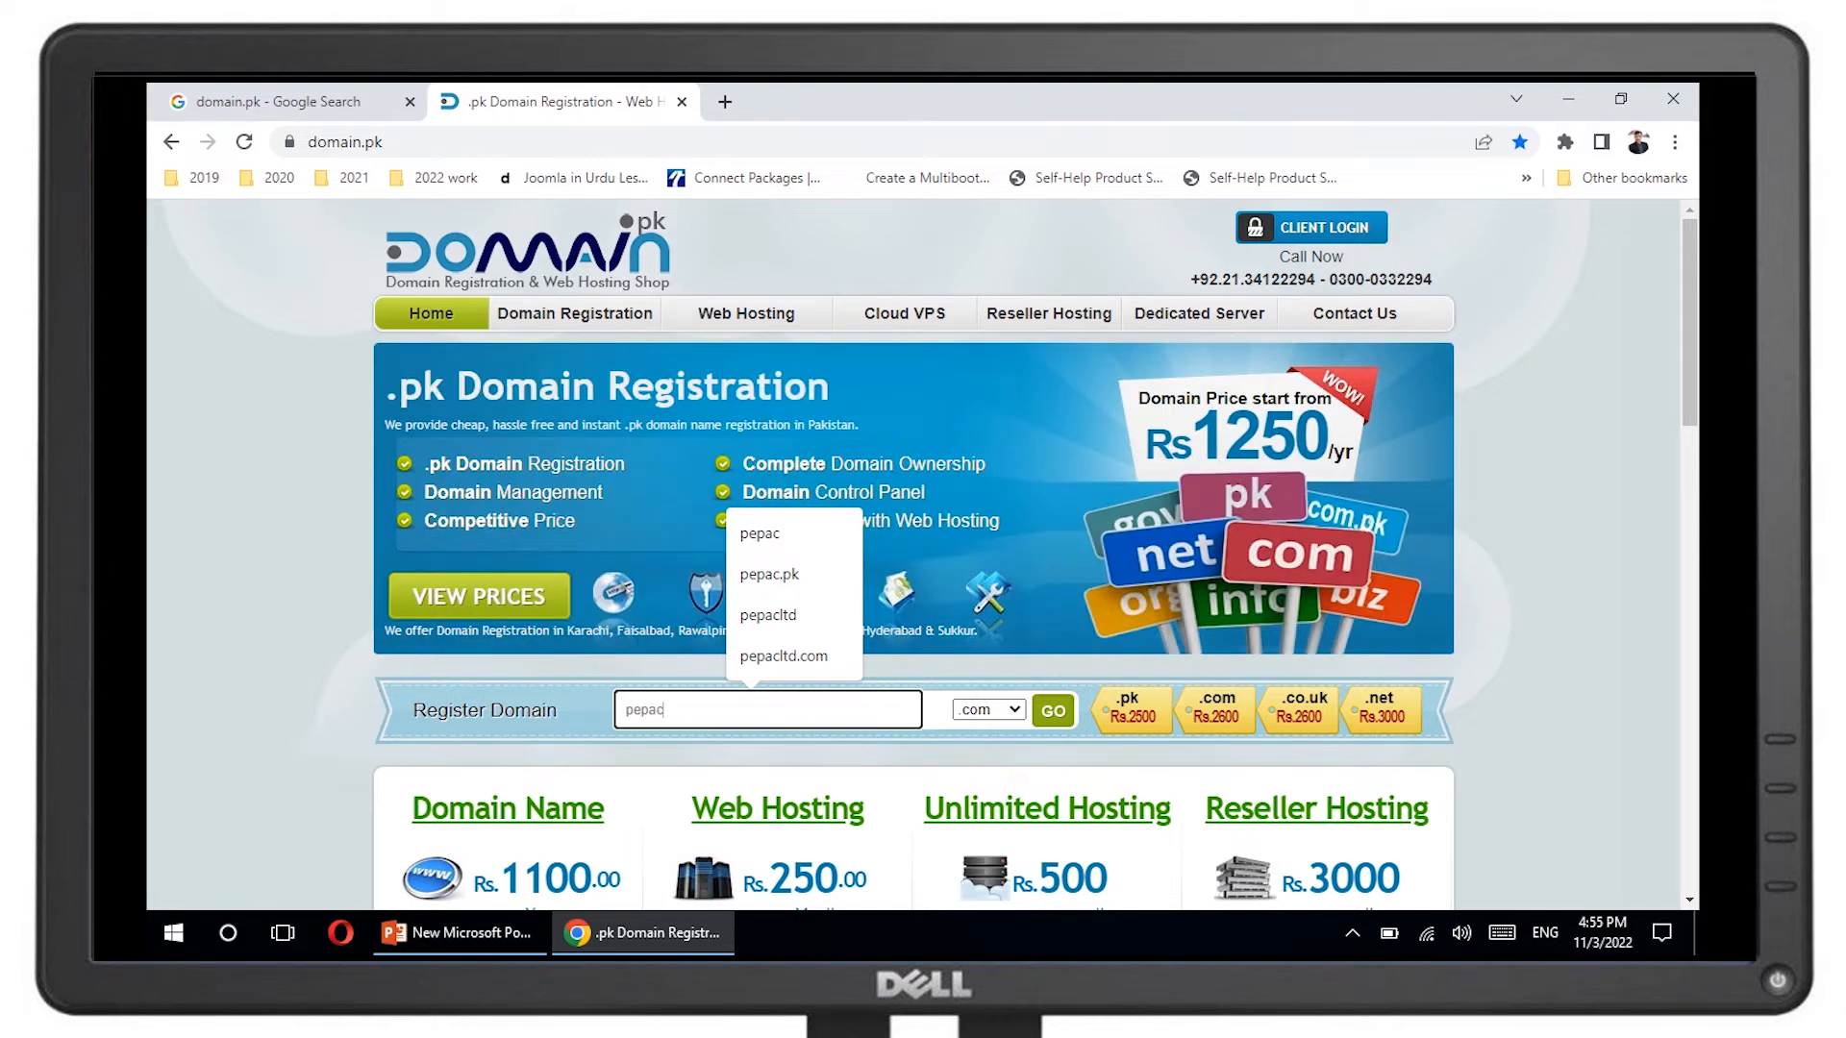
type("ltd")
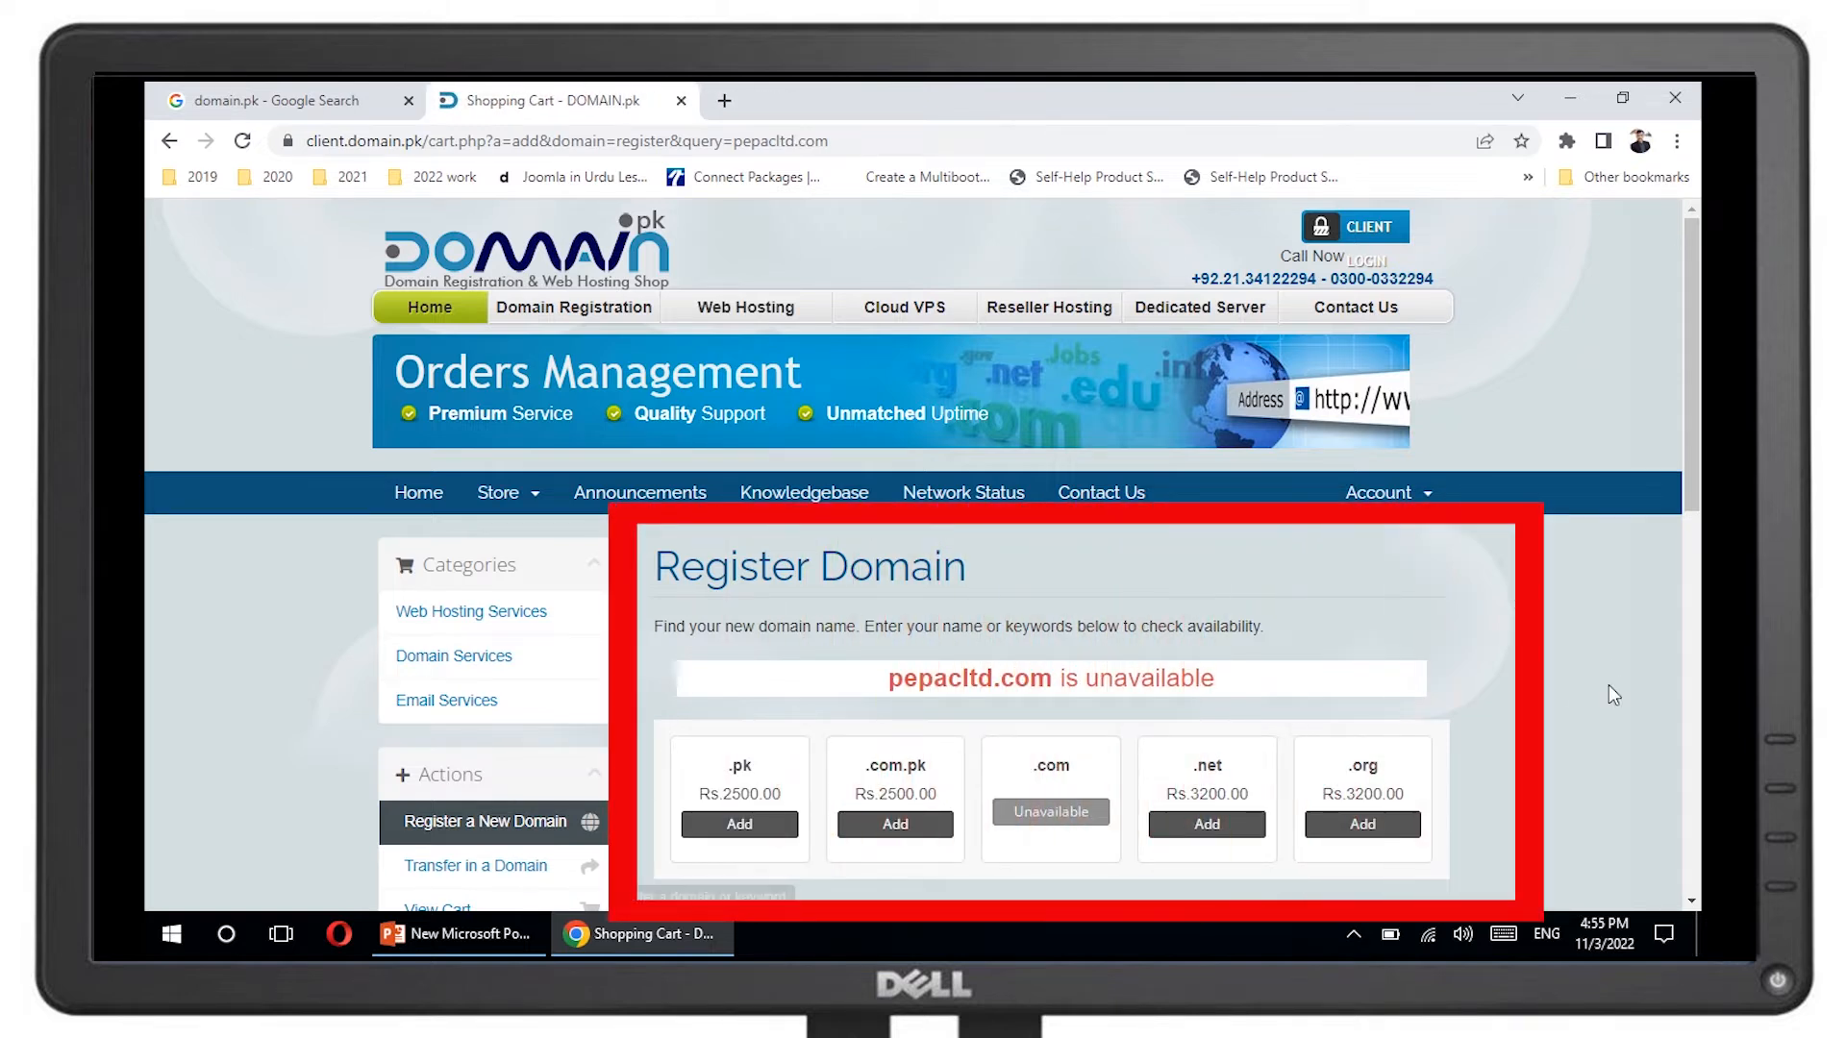
scroll(1613, 688, "down", 1)
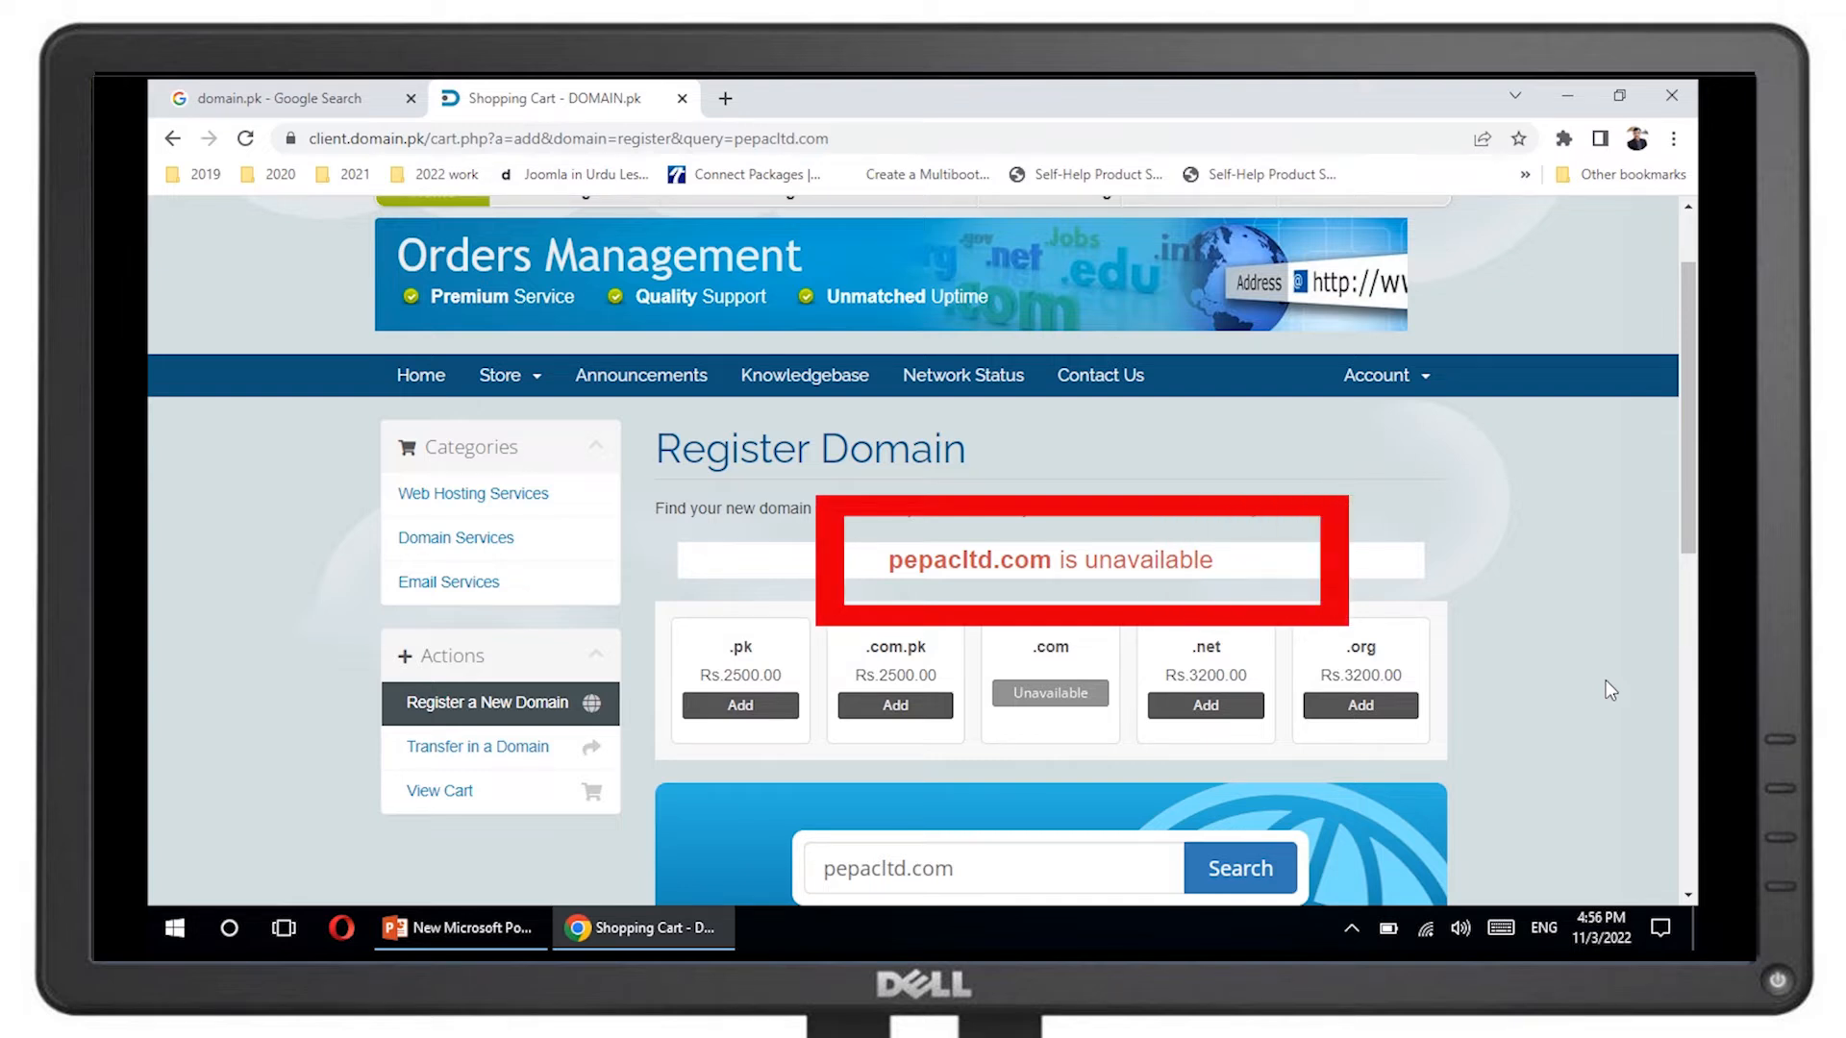
scroll(1606, 679, "up", 3)
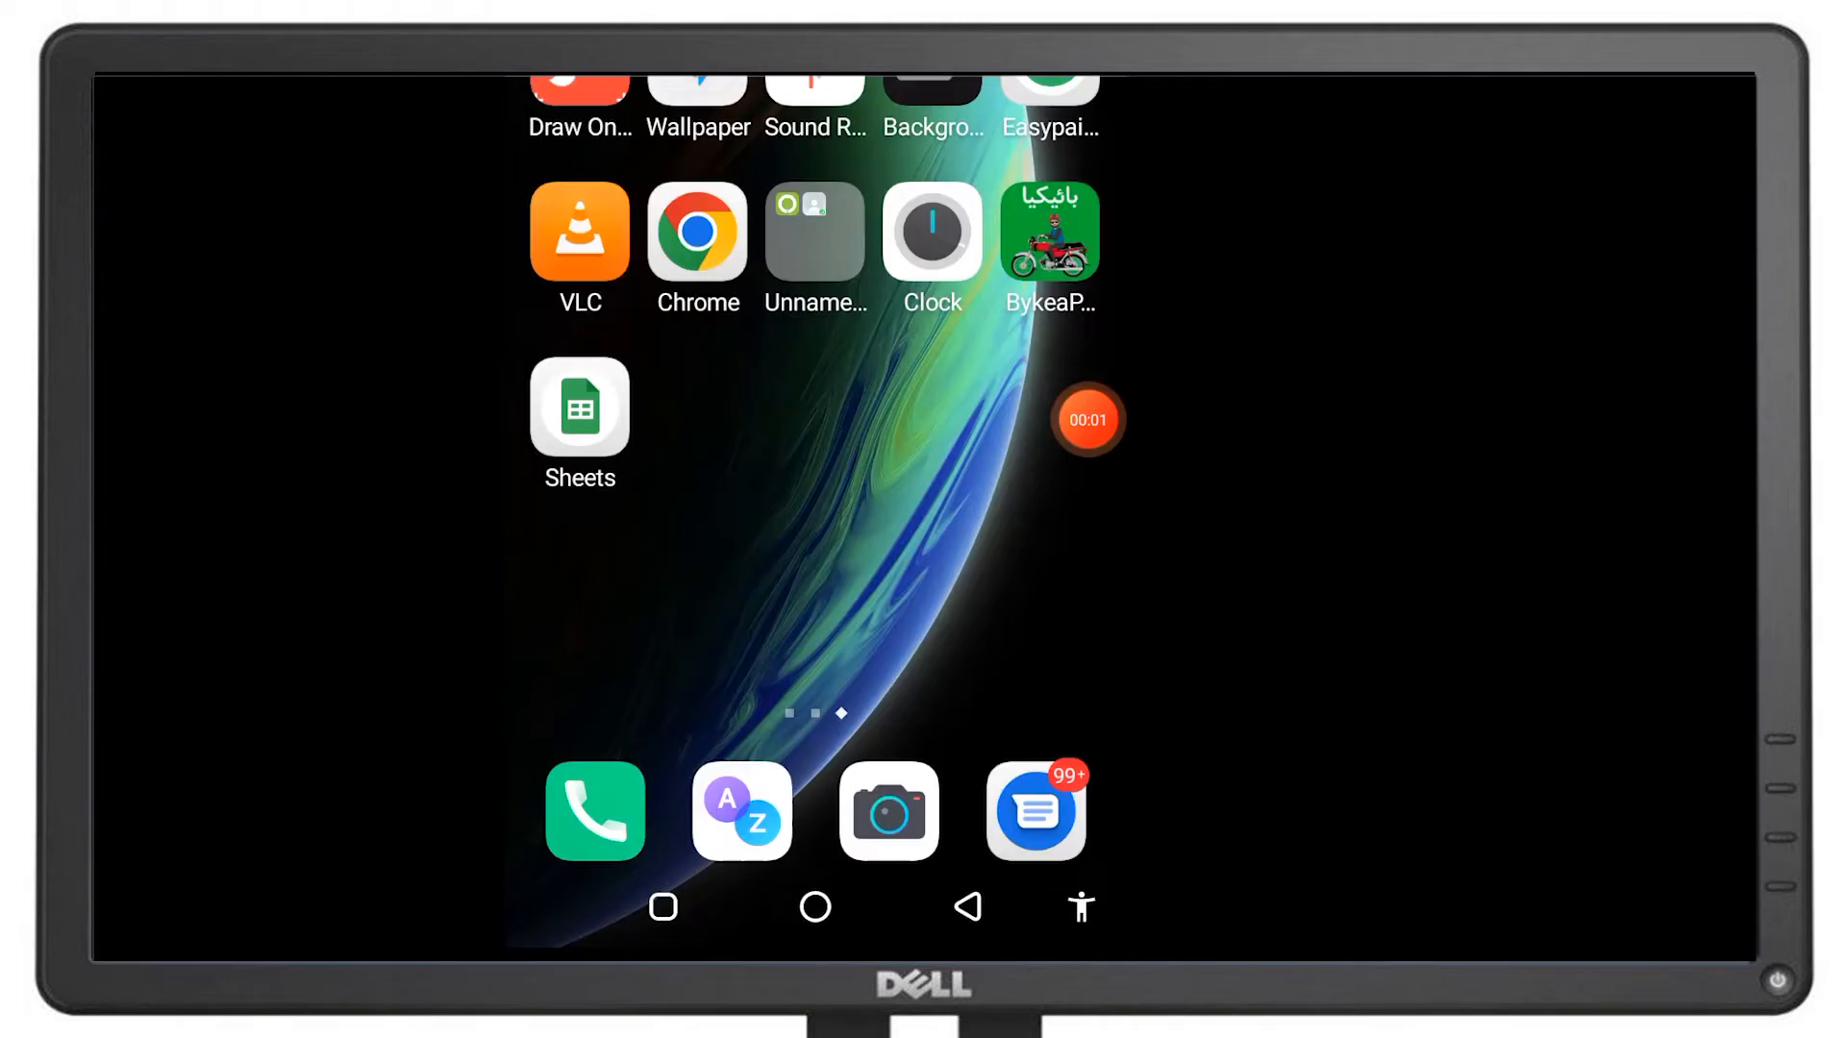
Switch to WhatsApp on the phone and view the Domain.Pk chat.
left_click_drag(673, 577, 971, 577)
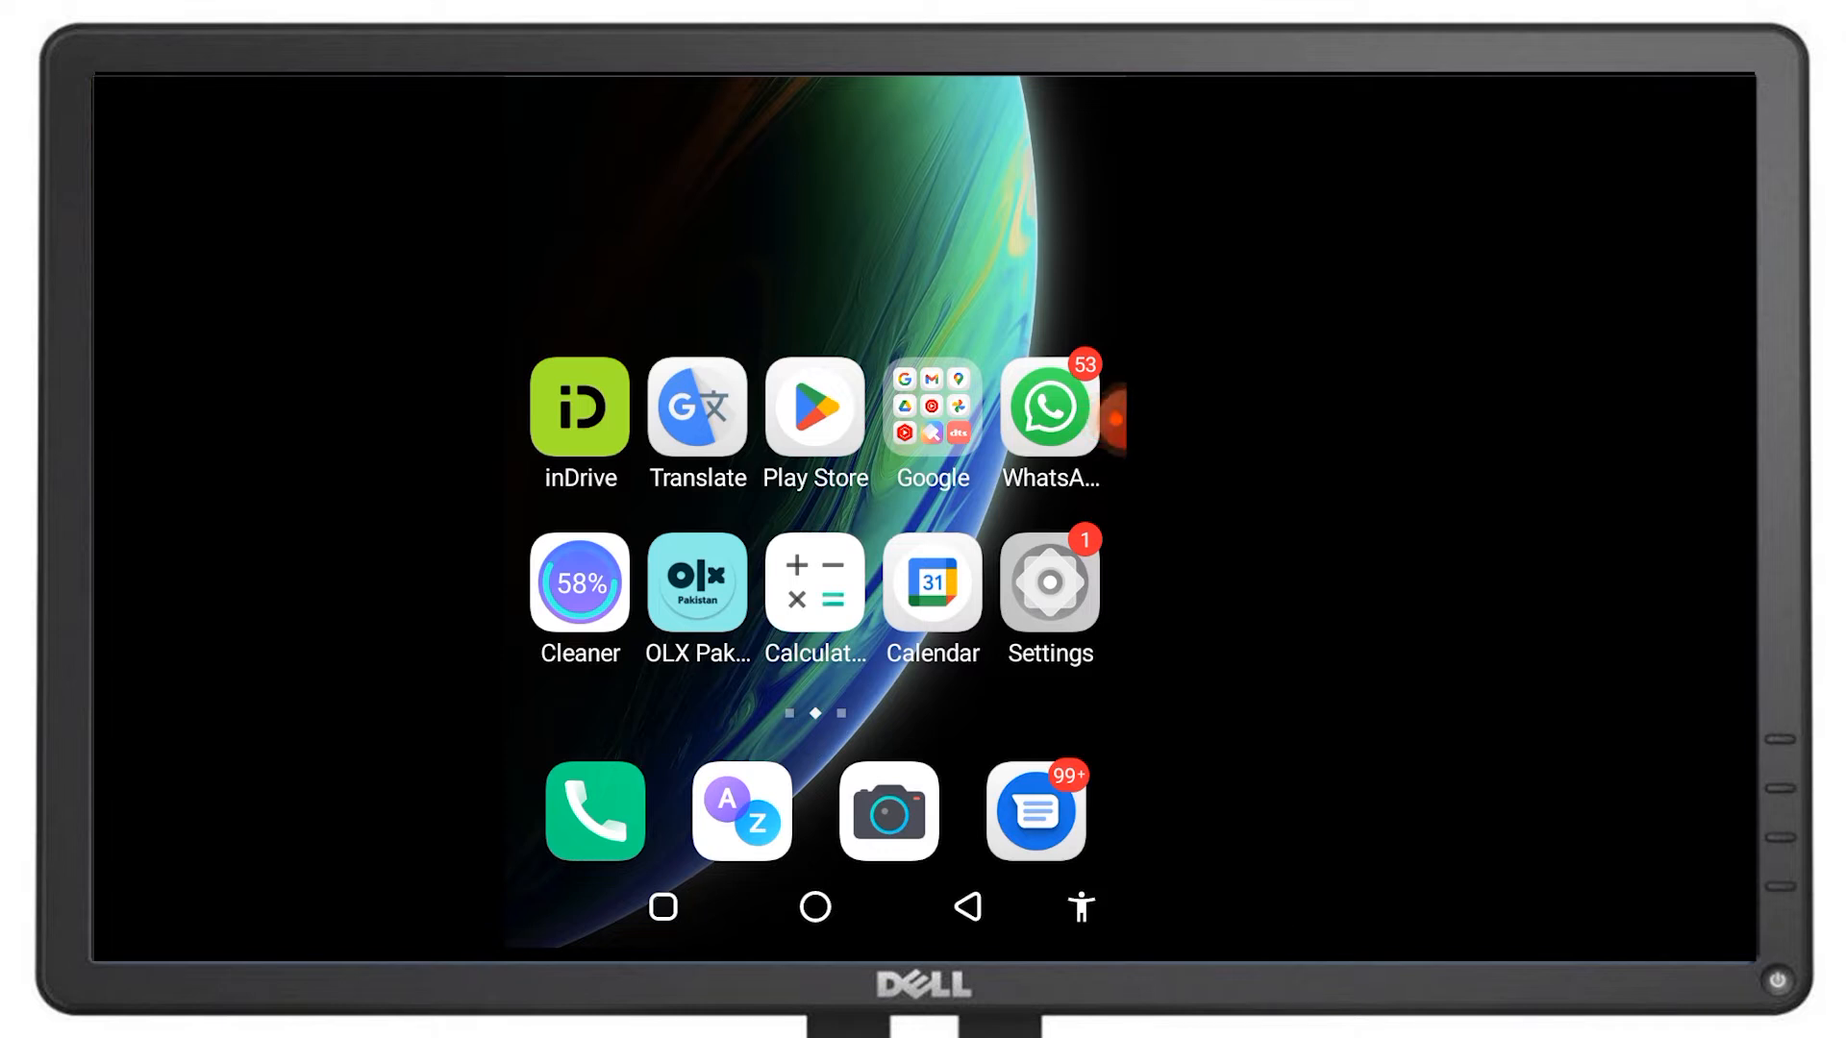
left_click(1048, 407)
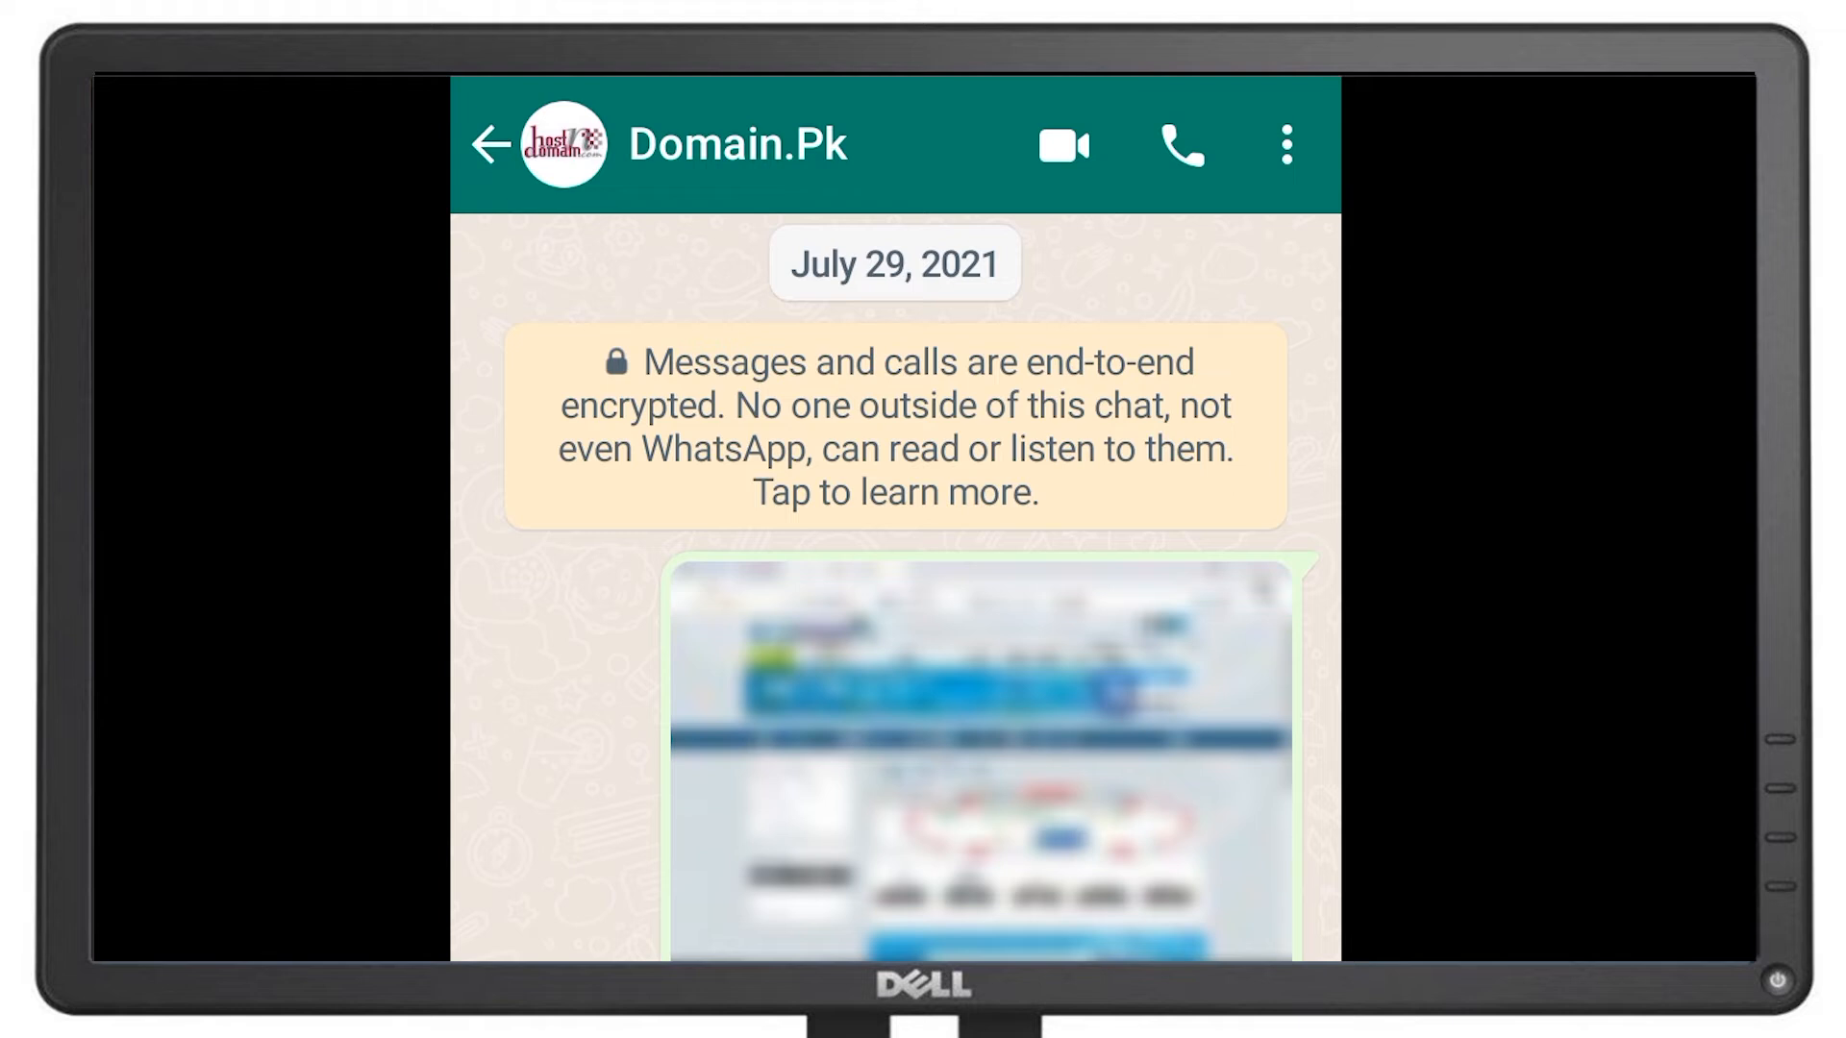
left_click(1286, 145)
left_click(935, 145)
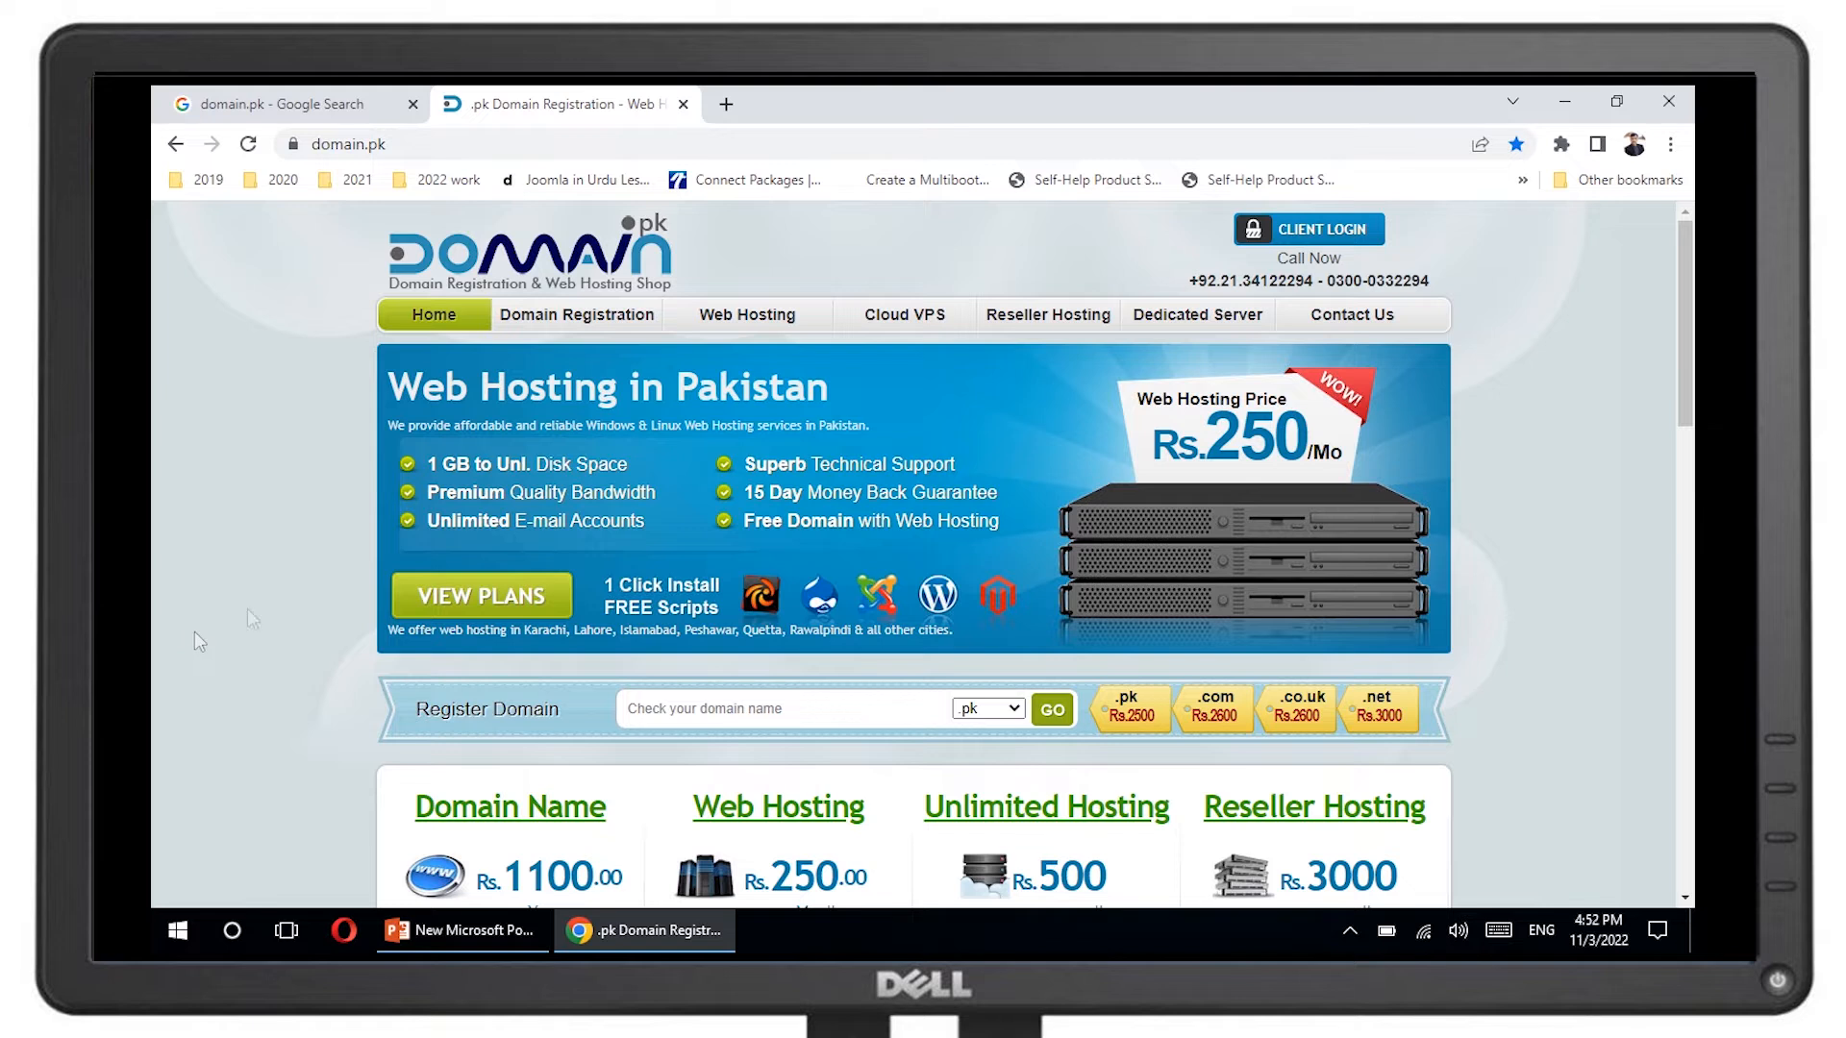
Open the Web Hosting page on domain.pk and examine the Linux Web Hosting plans, their features and prices.
mouse_move(735, 320)
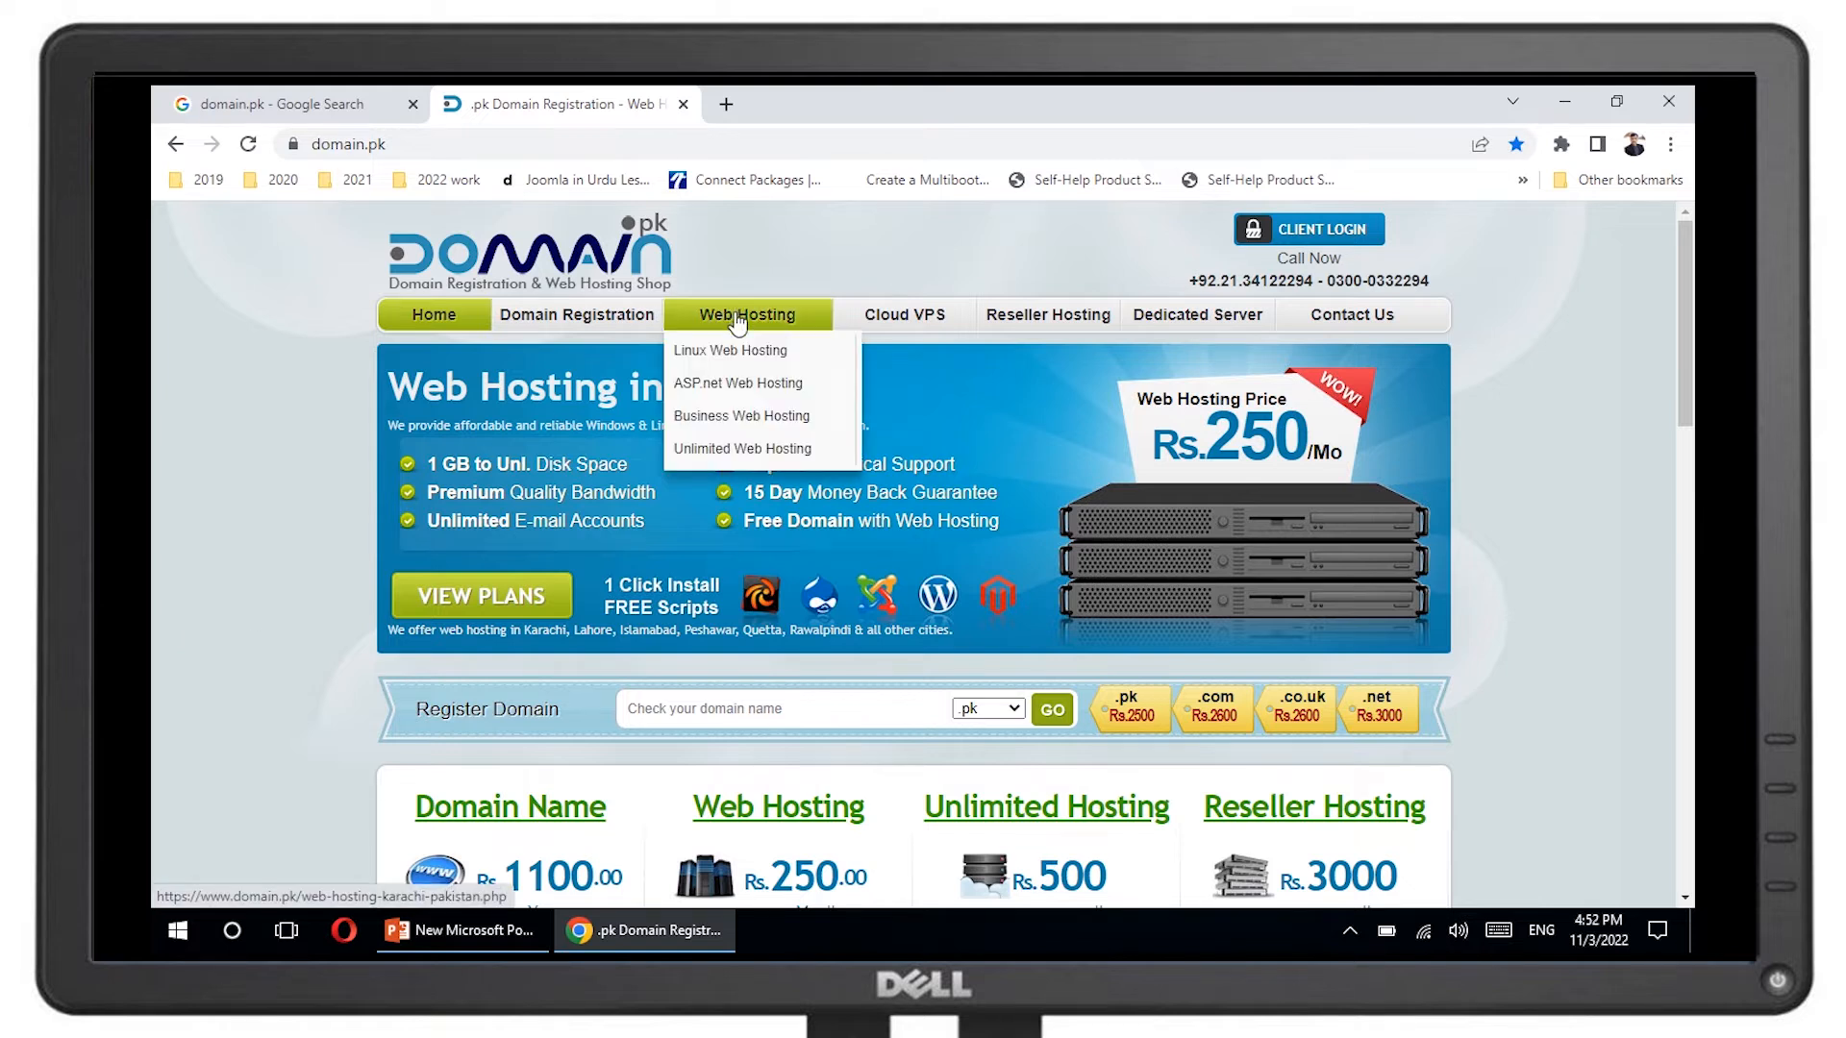
left_click(735, 320)
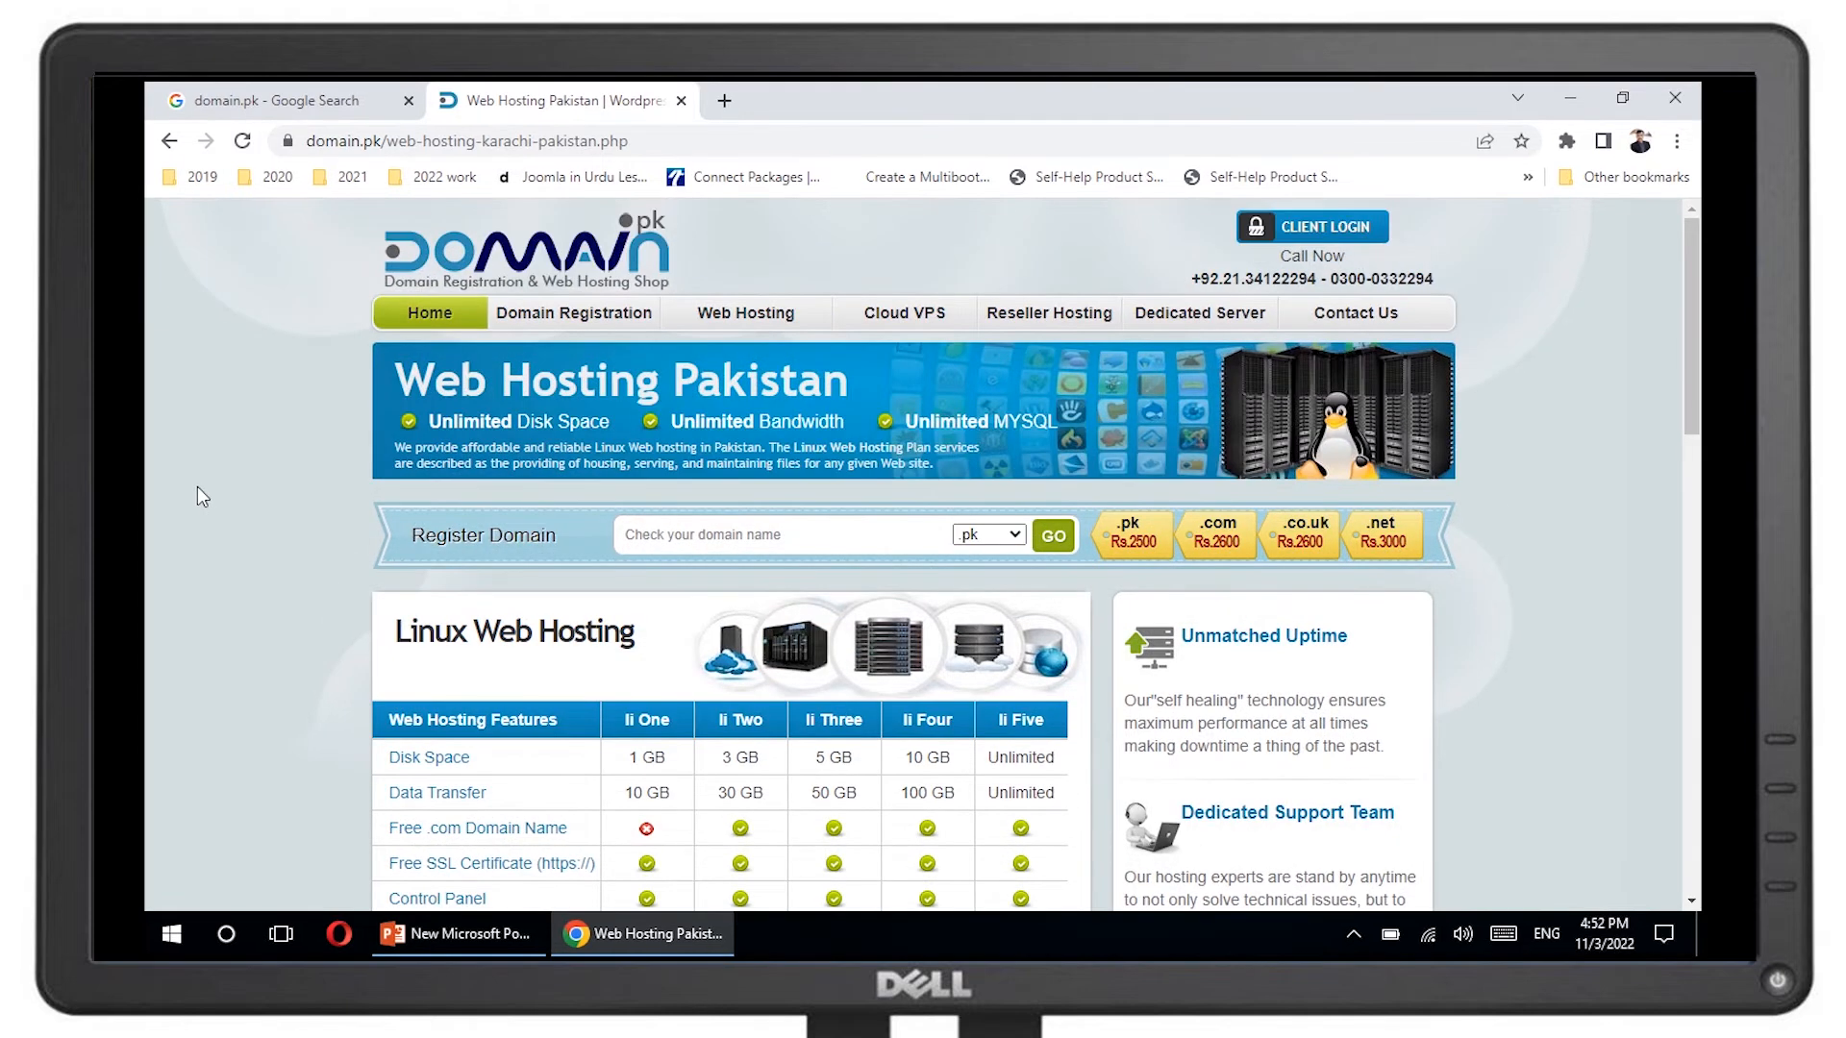
scroll(208, 497, "down", 2)
scroll(198, 496, "down", 2)
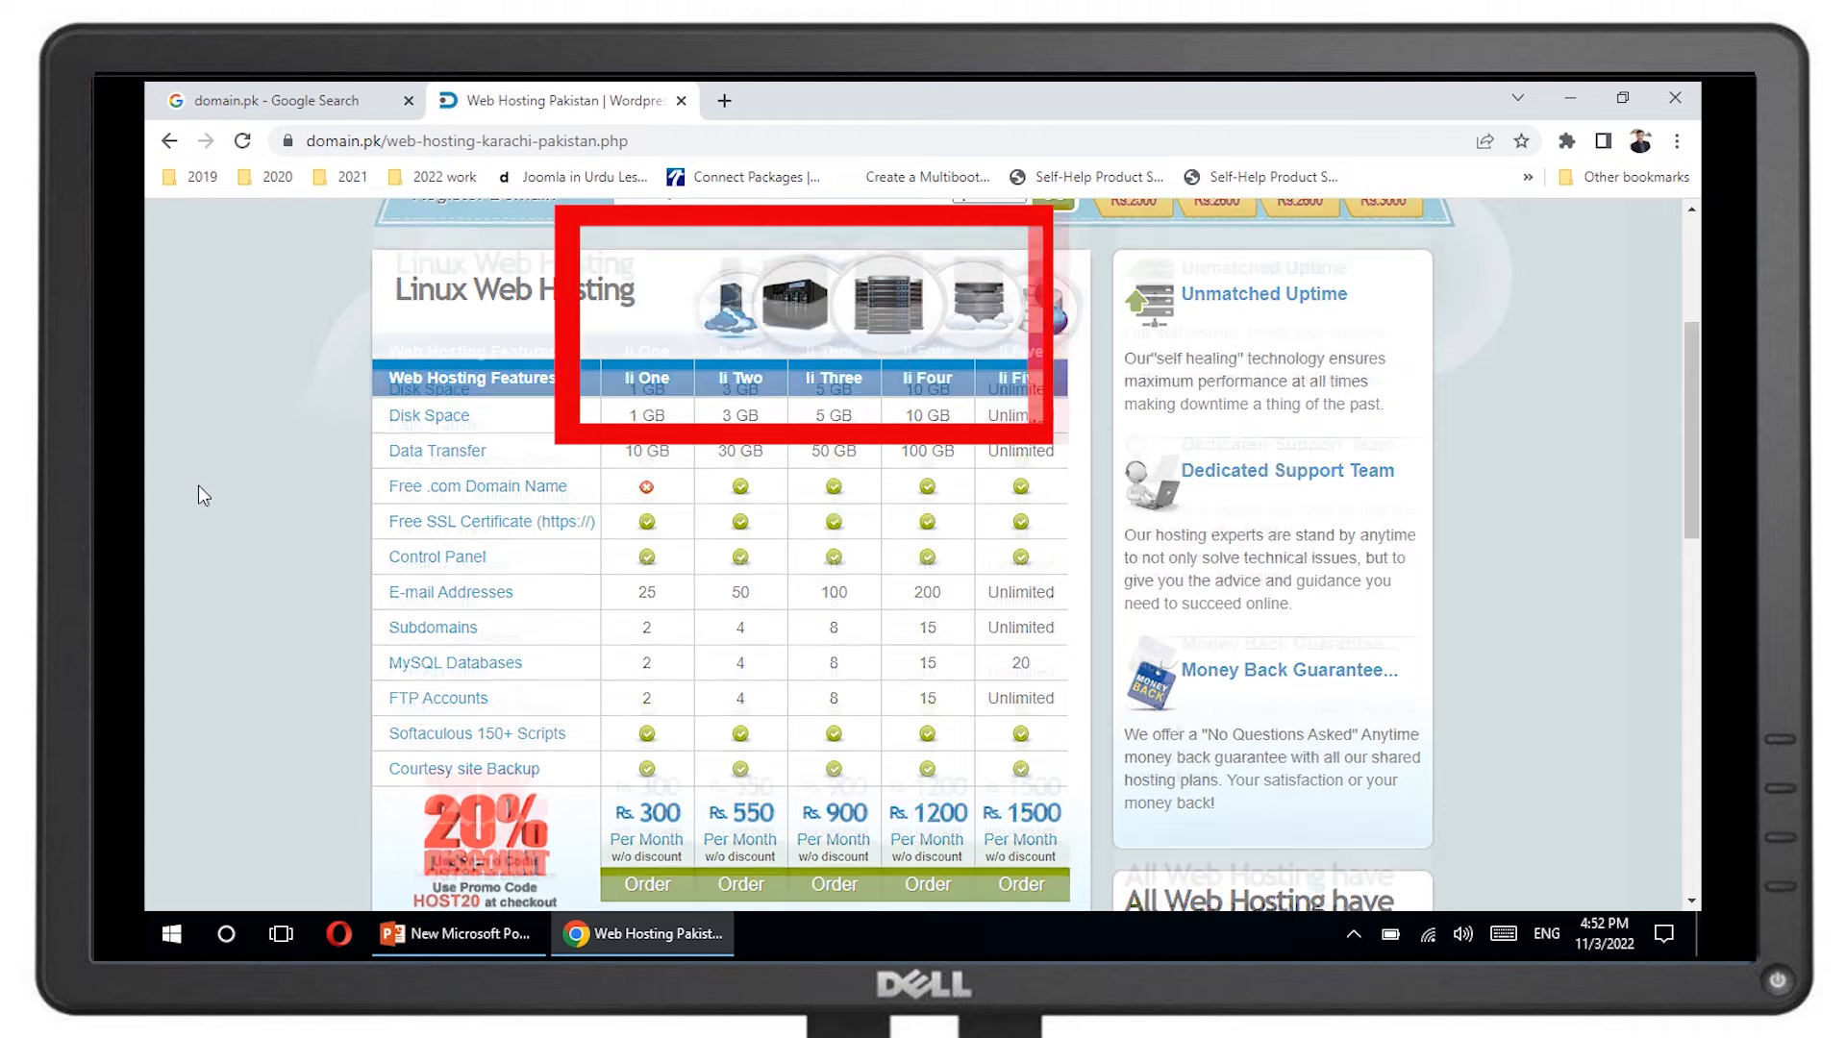
scroll(198, 487, "down", 1)
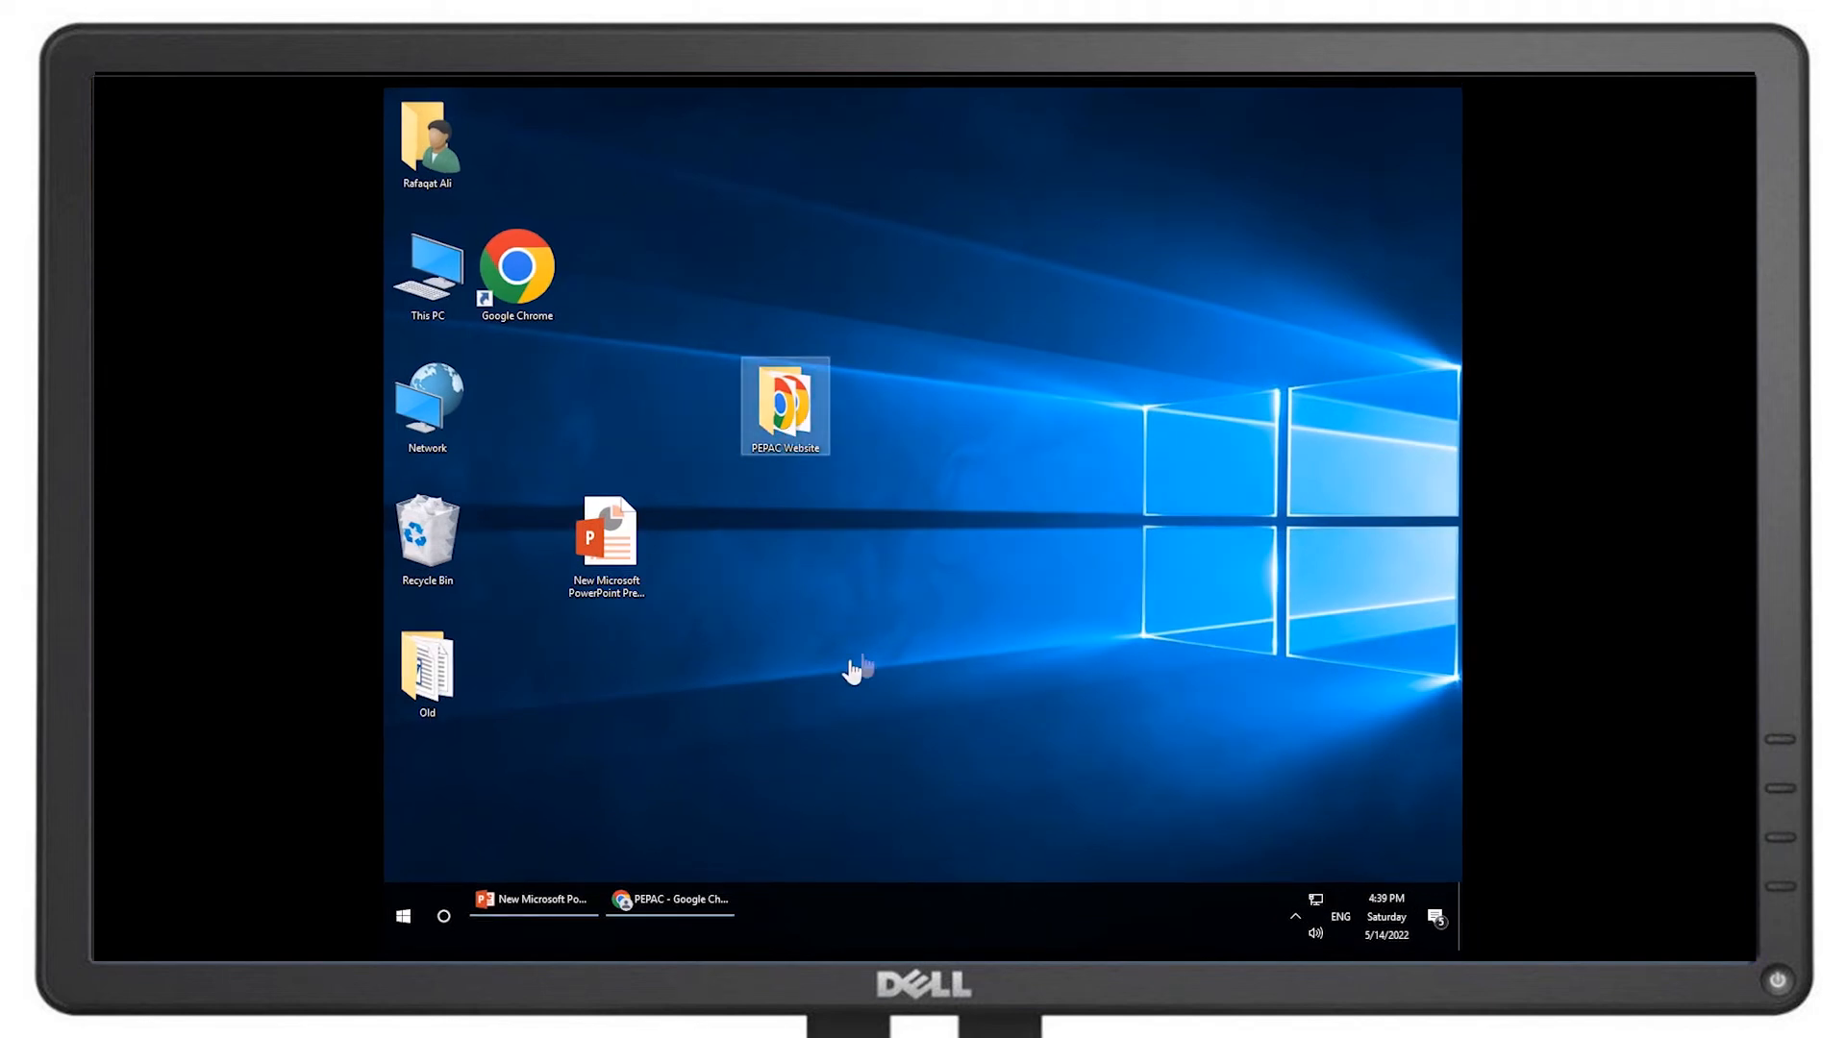
Compress the PEPAC Website desktop folder into a zip archive and place the archive beside the folder.
right_click(783, 416)
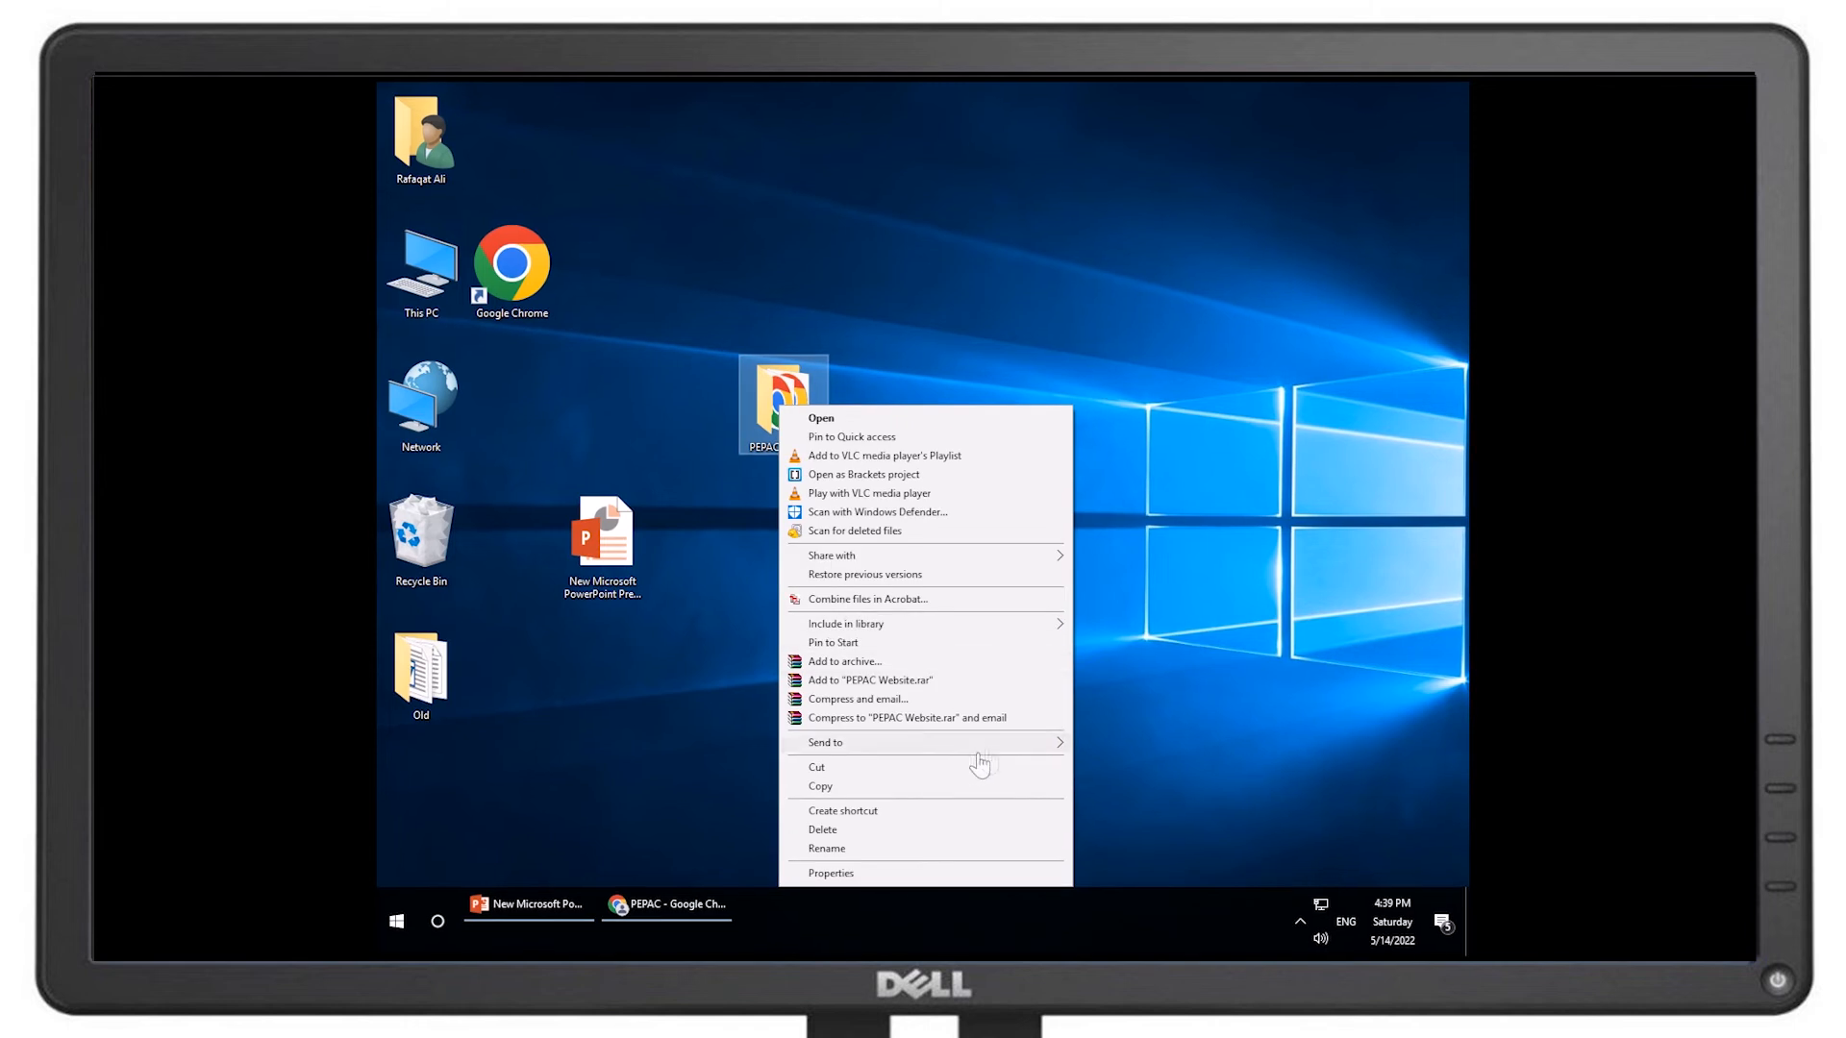
mouse_move(989, 757)
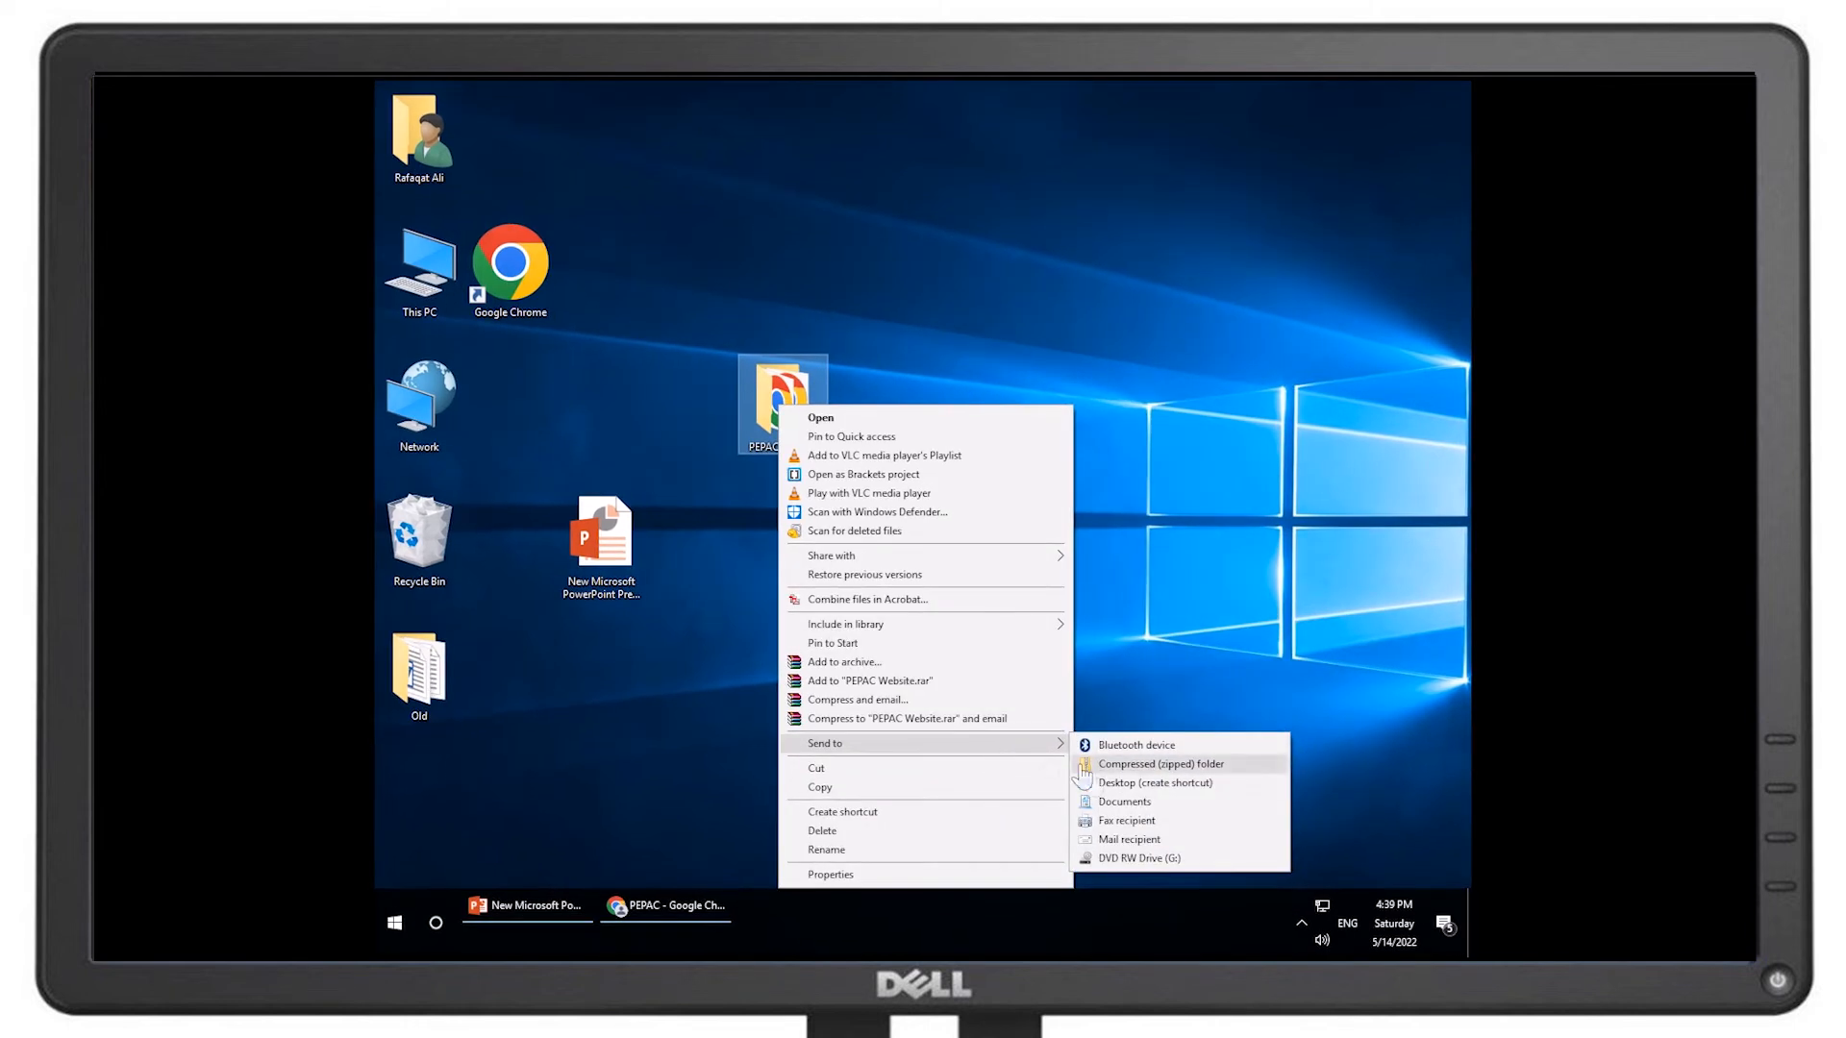
left_click(1121, 766)
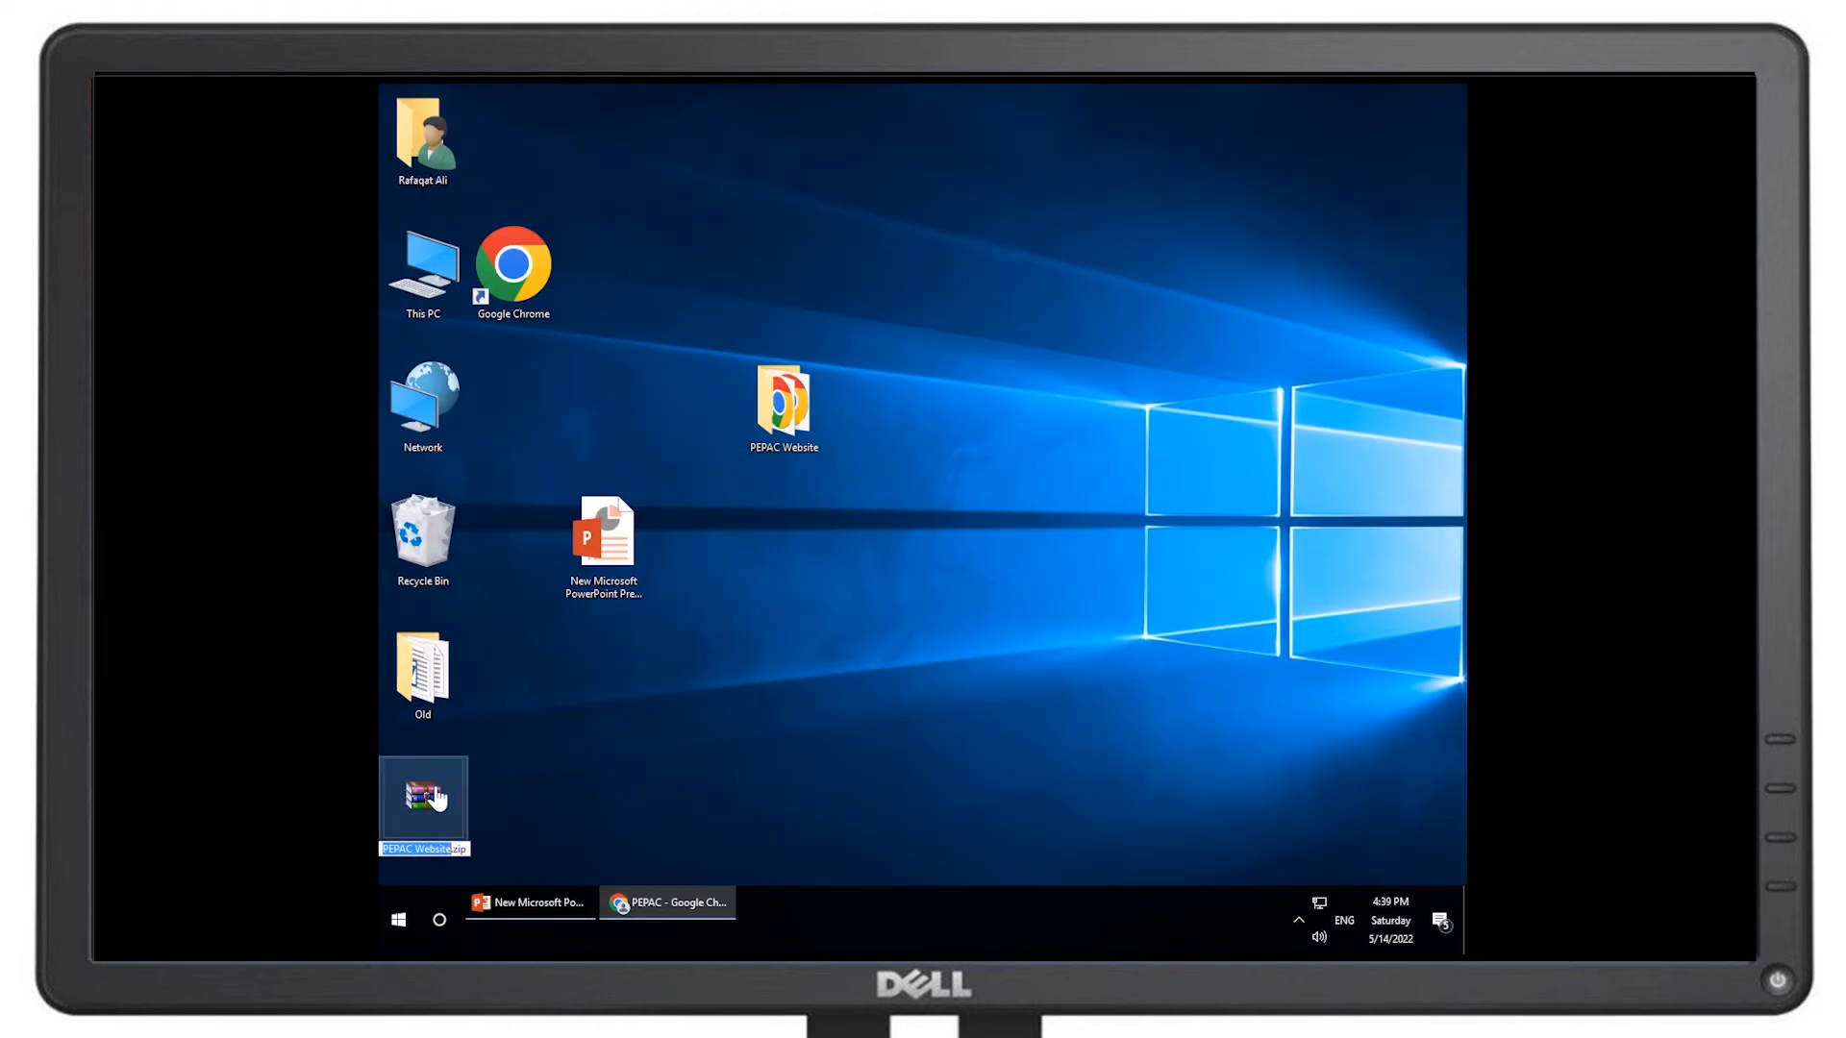
left_click_drag(423, 796, 896, 399)
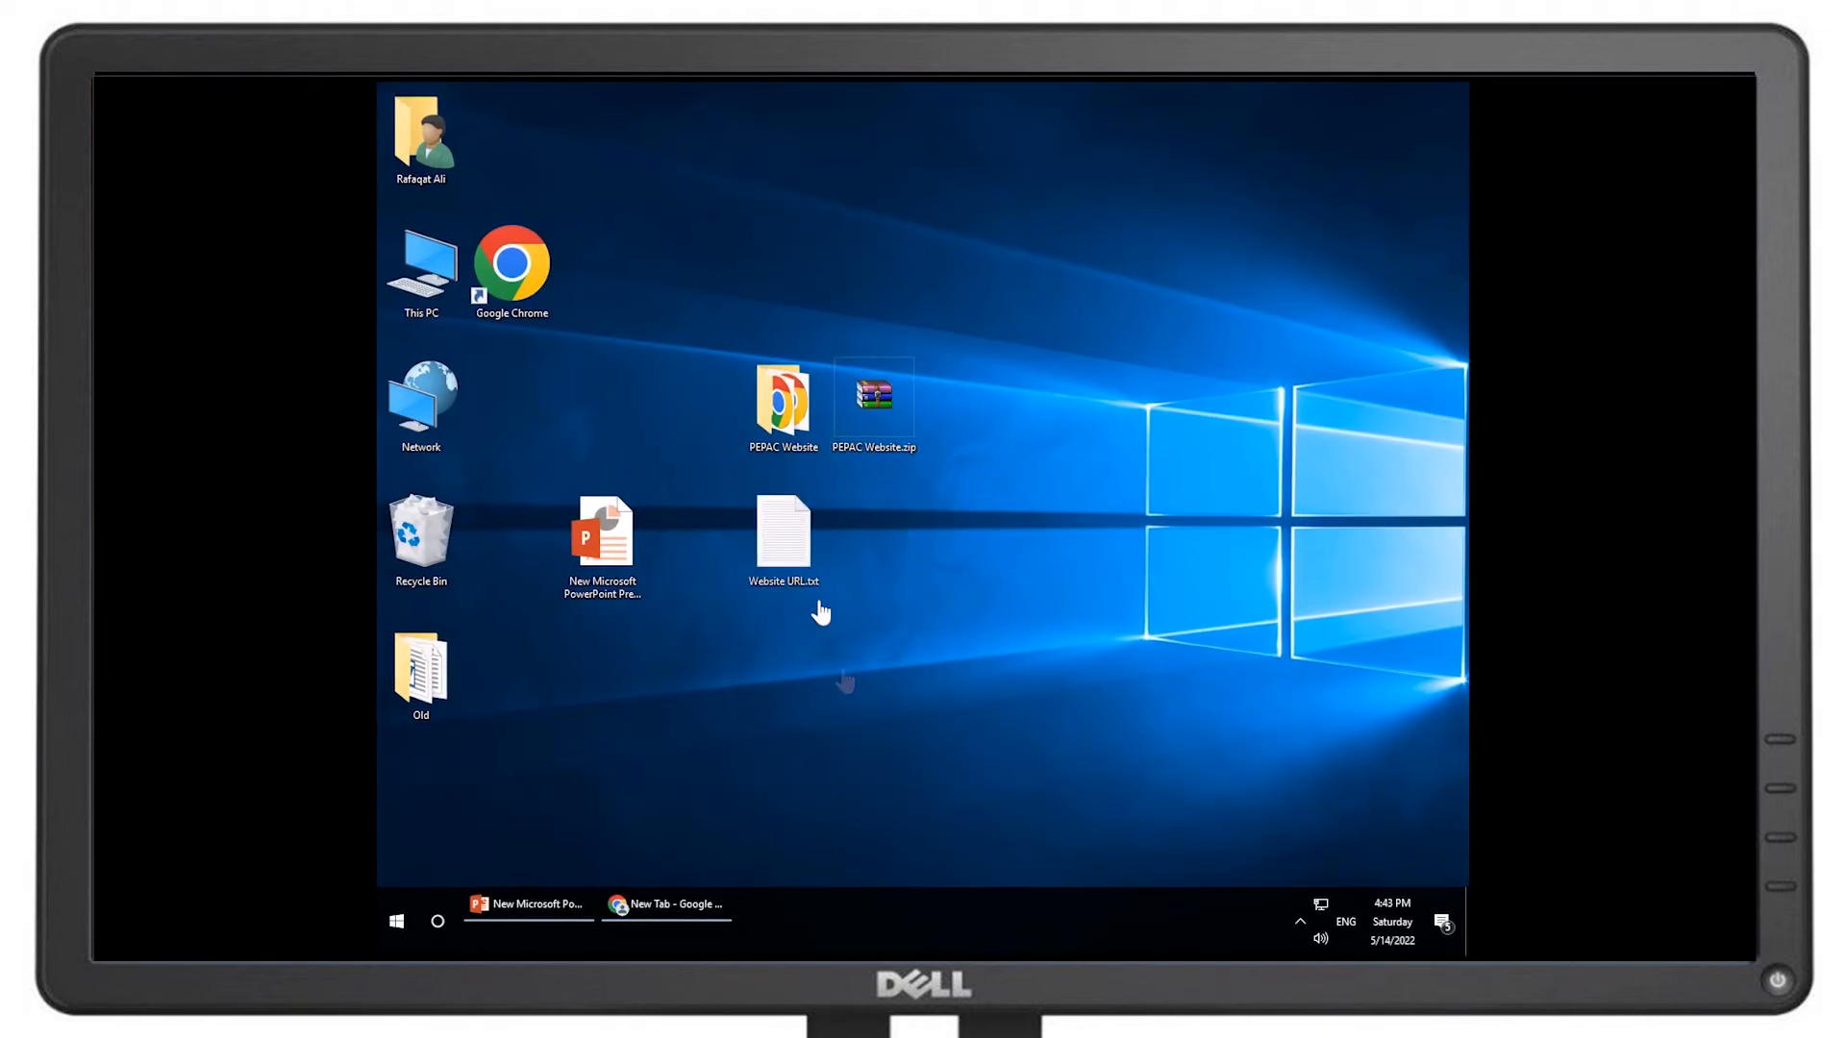
left_click(802, 575)
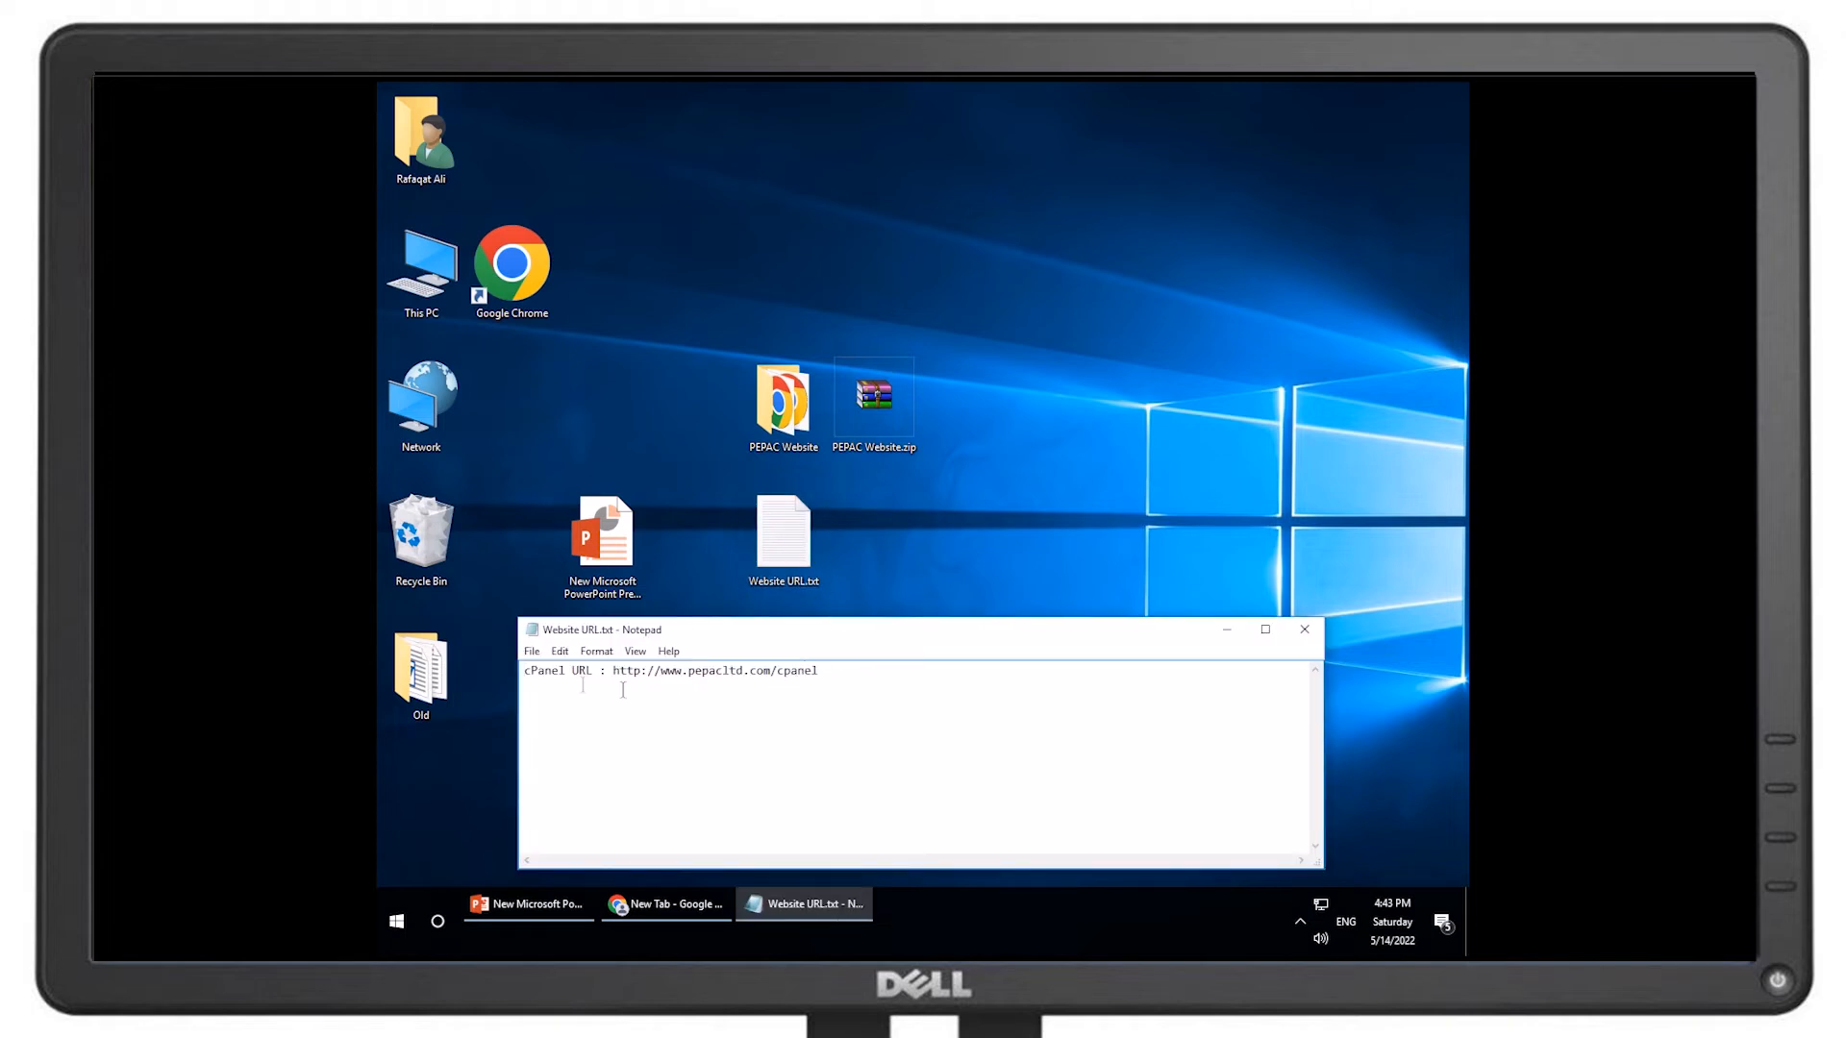
left_click_drag(614, 670, 828, 677)
key("ctrl+c")
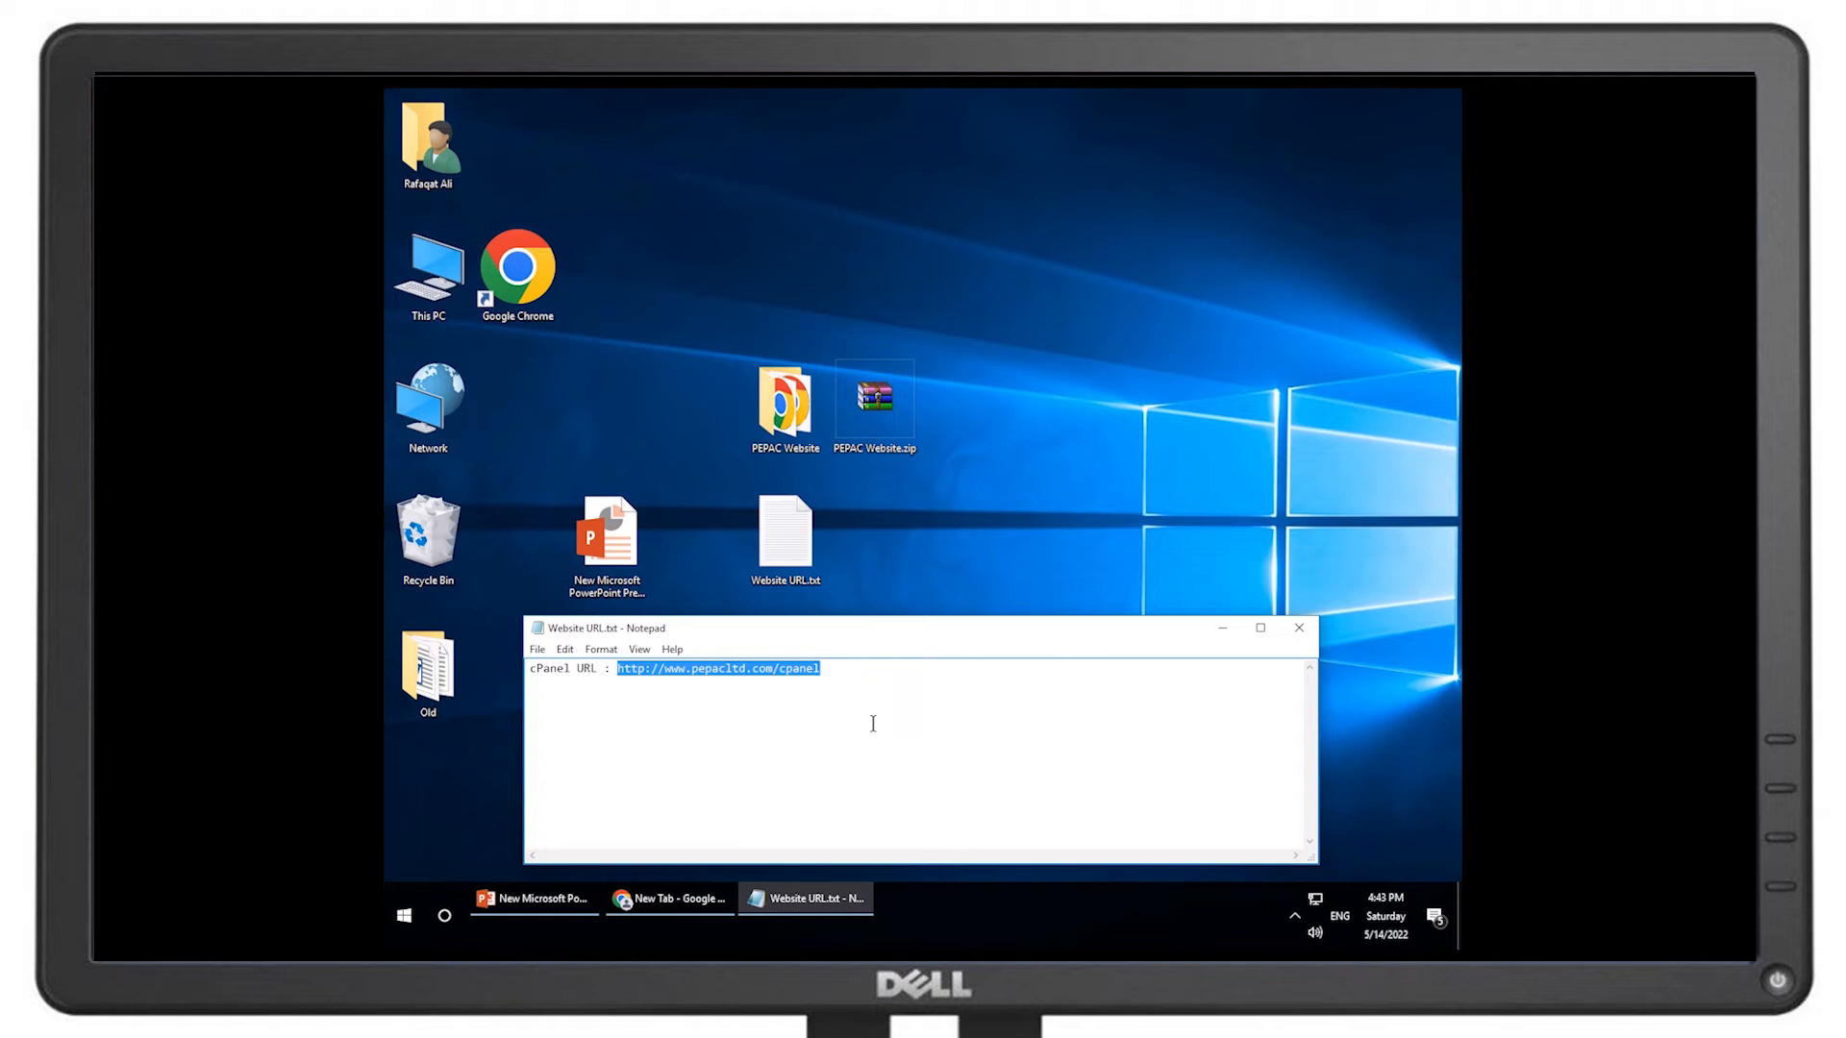
left_click(671, 904)
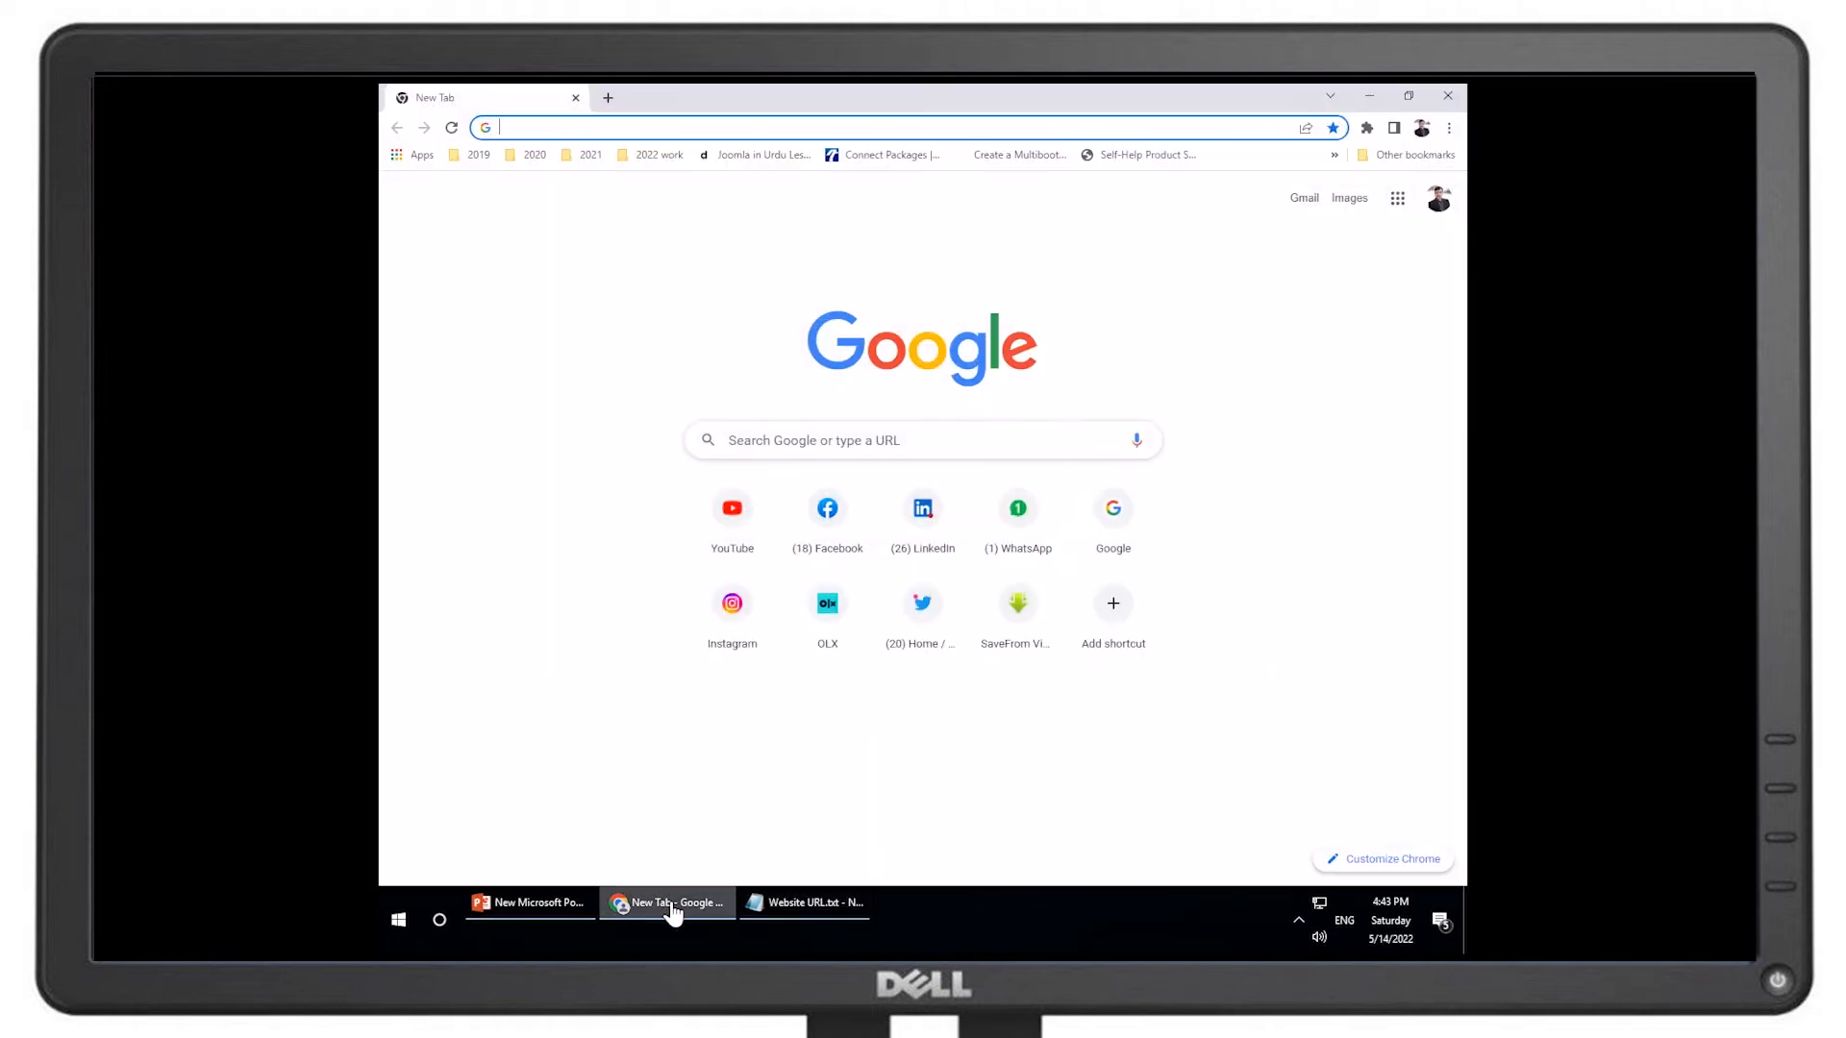
left_click(702, 126)
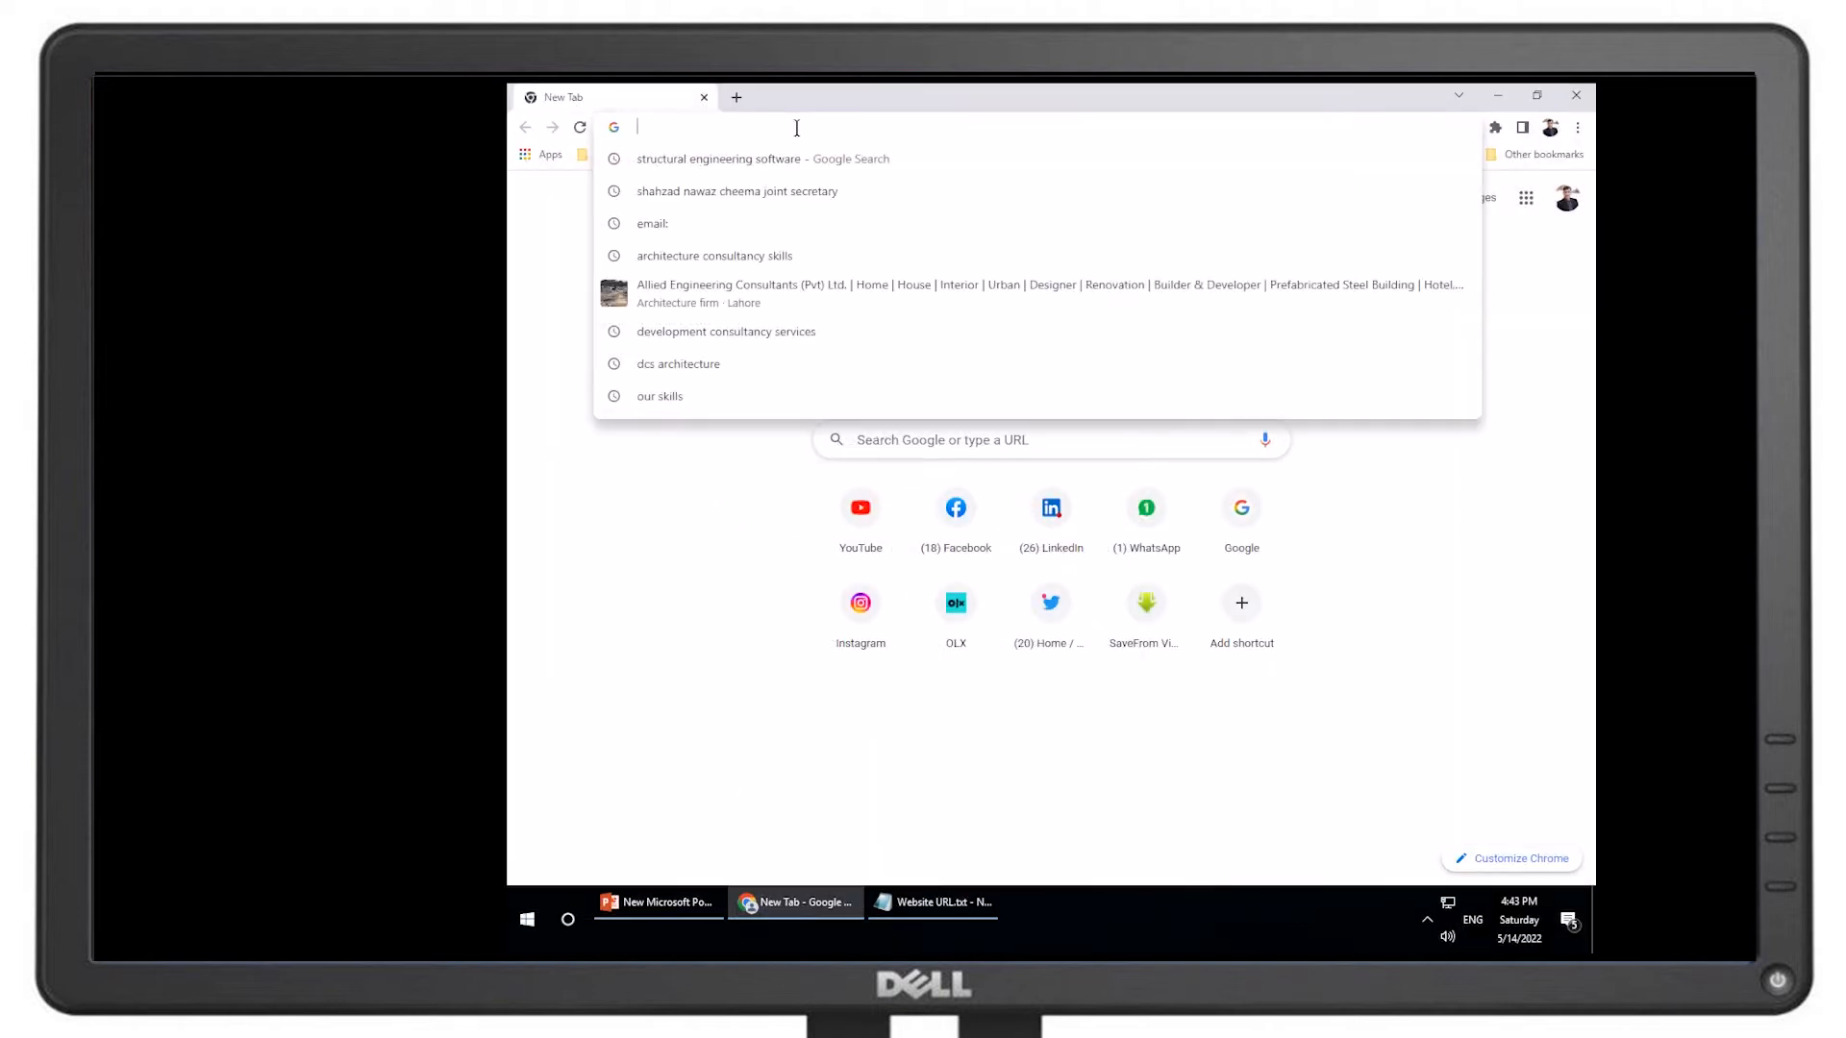
key("ctrl+v")
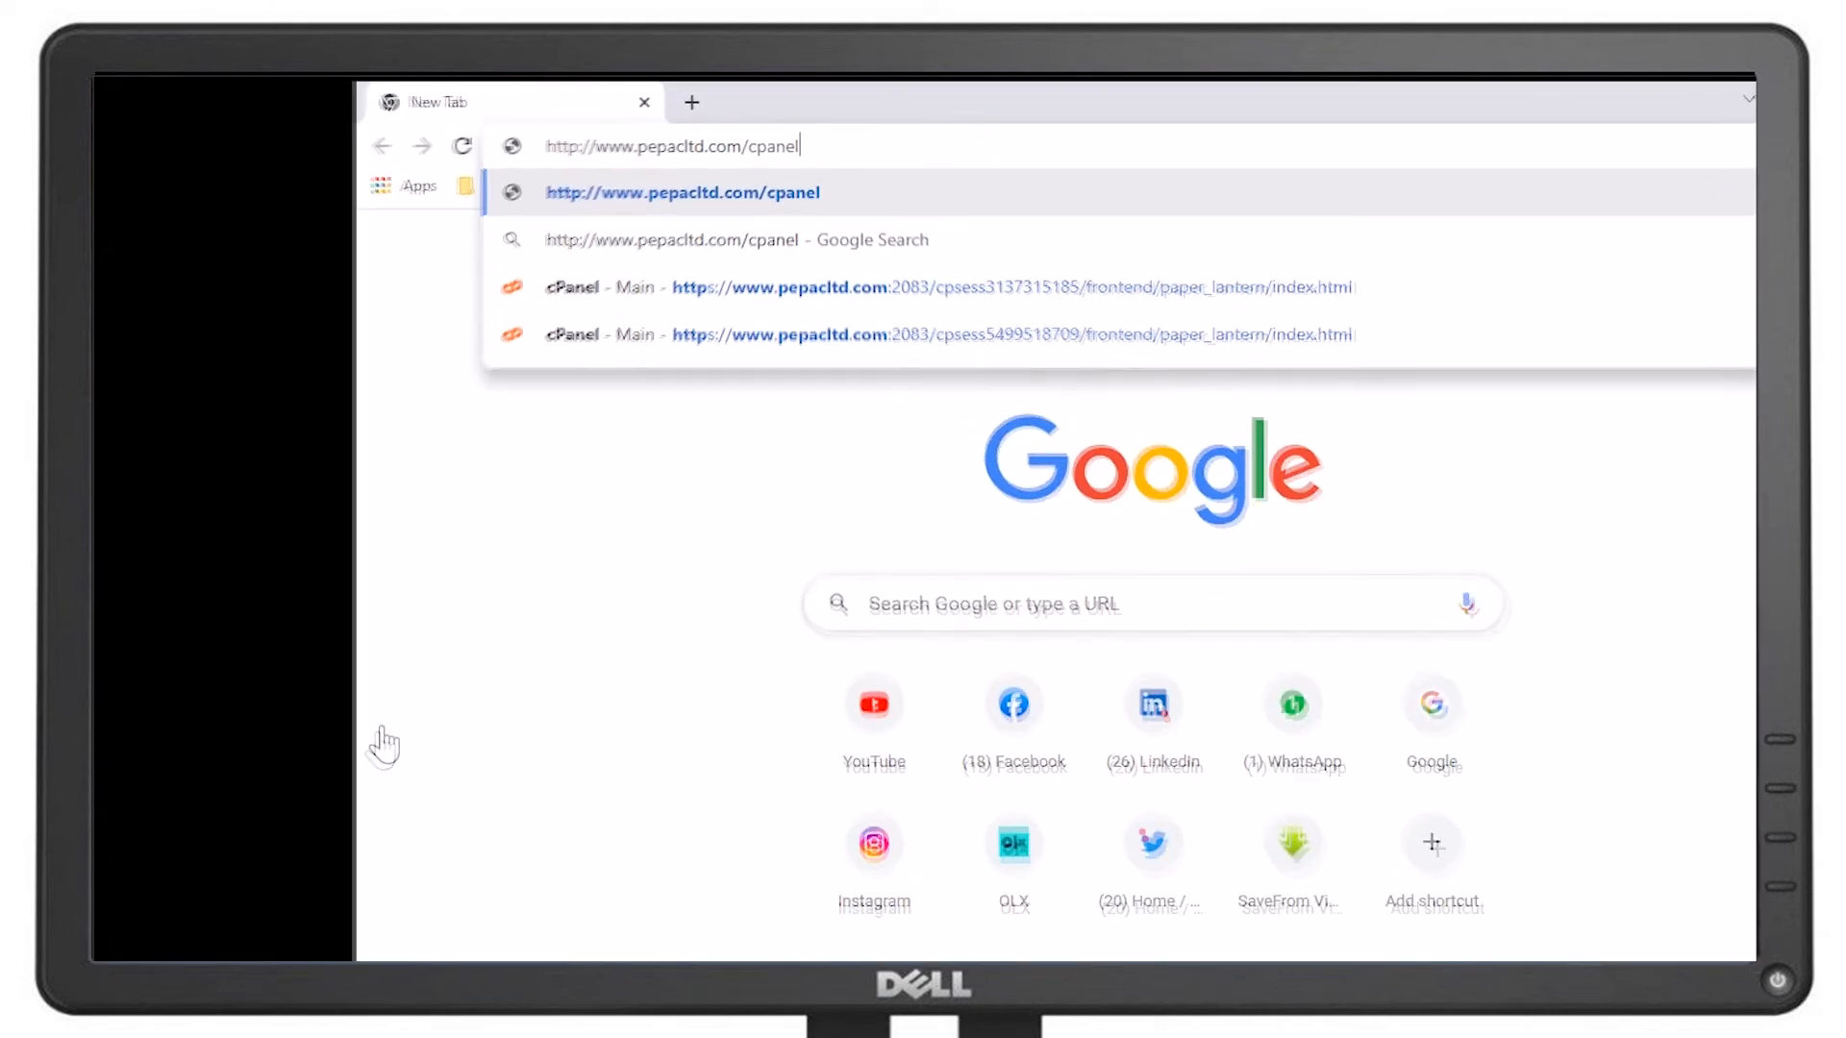
key("Return")
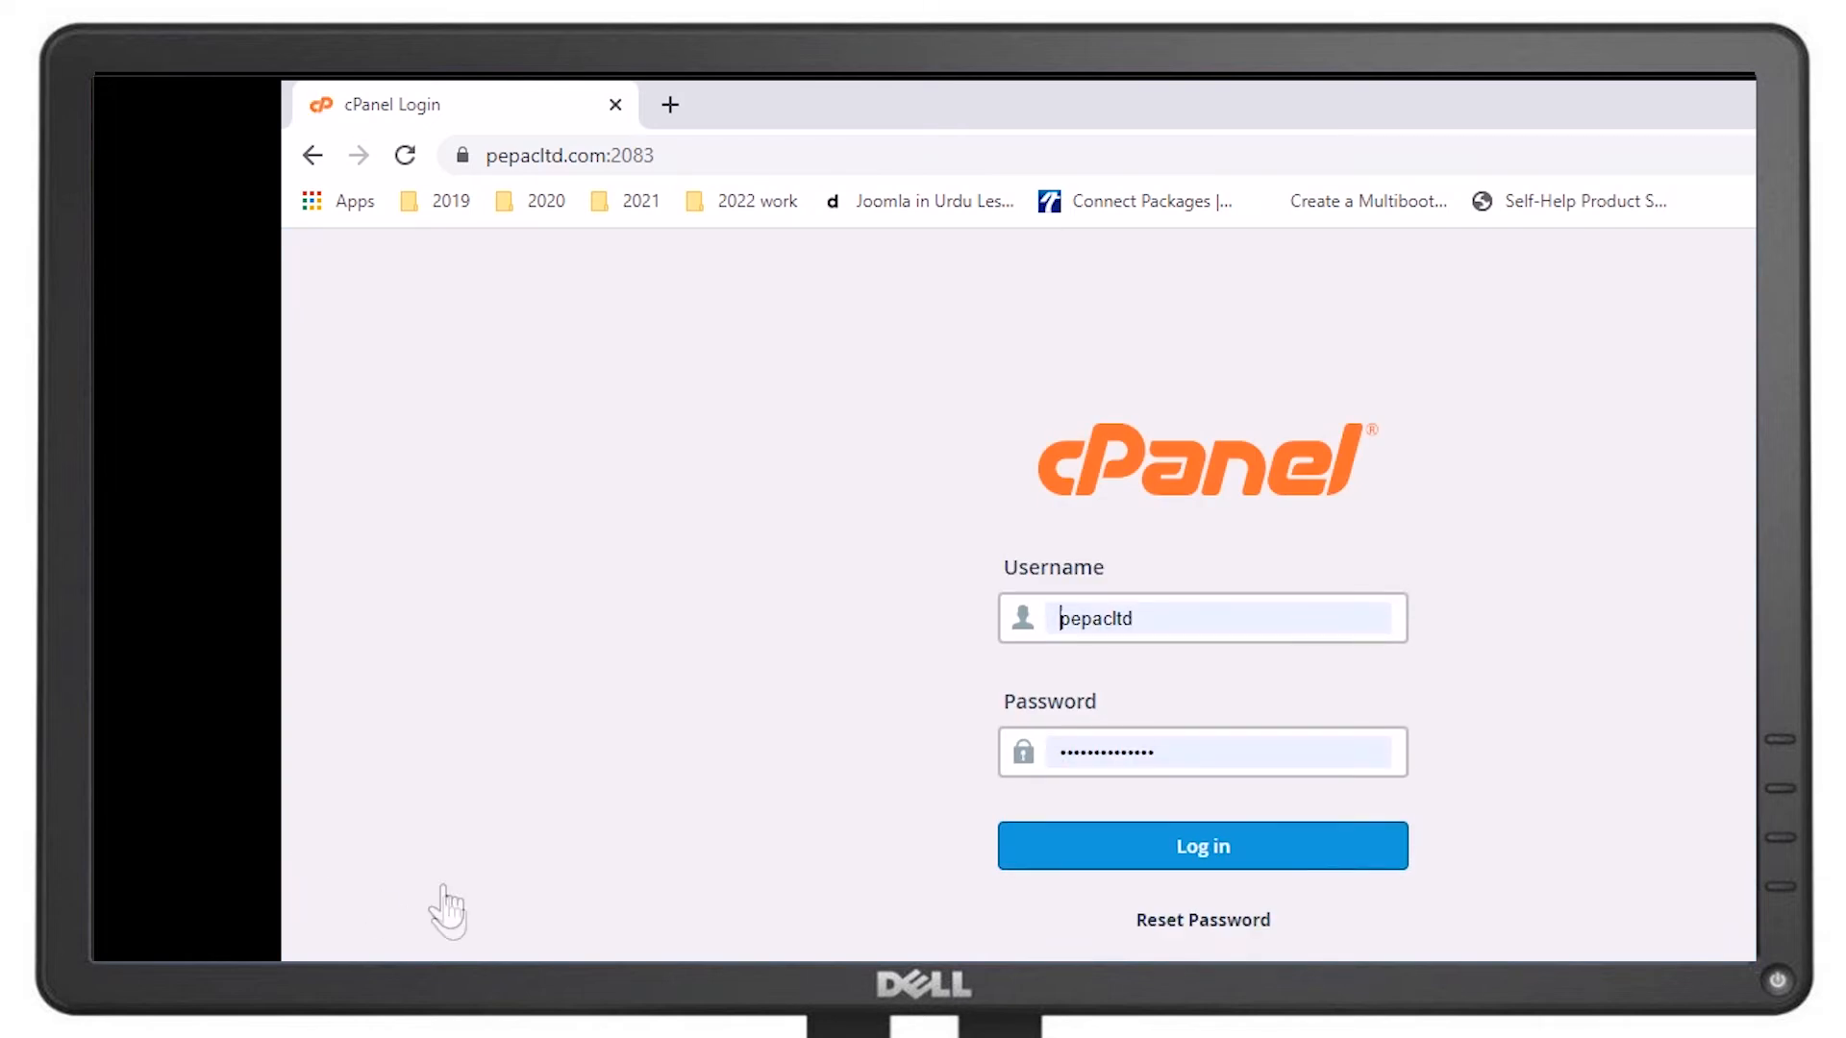
Log in to cPanel with the prefilled username and password.
left_click(1287, 626)
left_click(1688, 633)
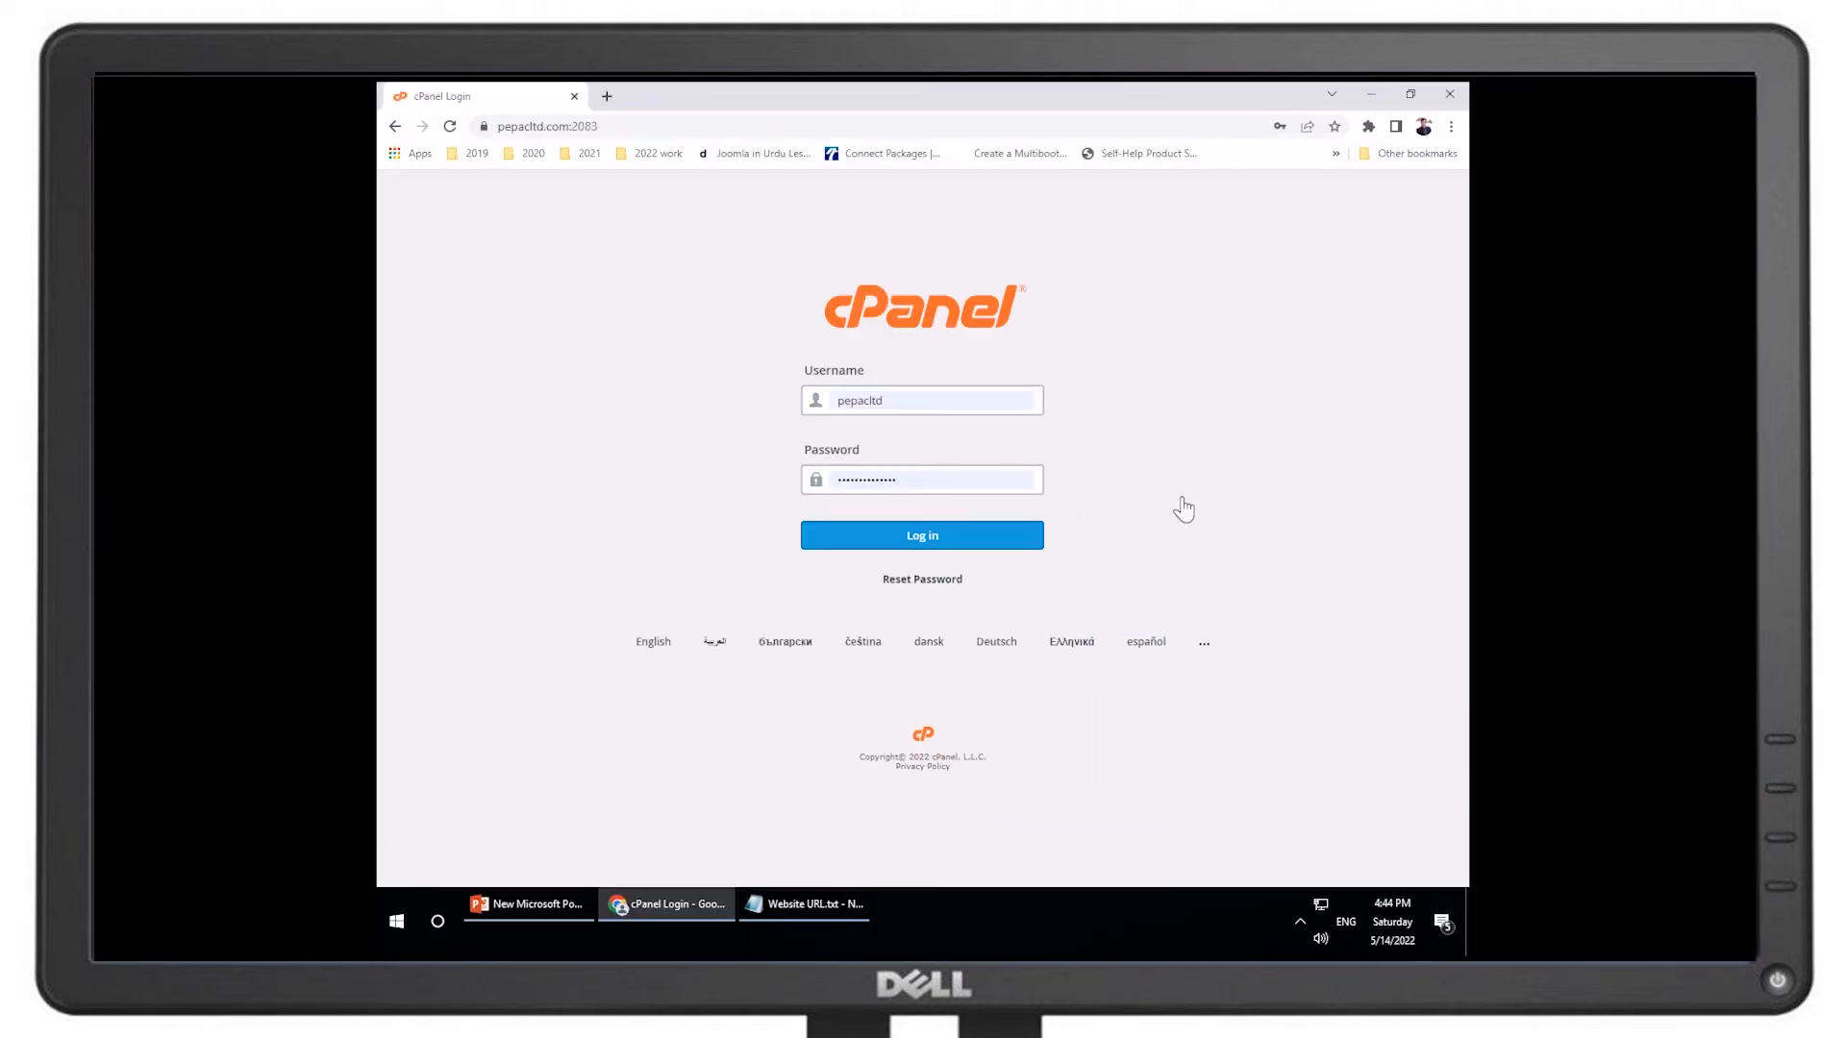
left_click(949, 545)
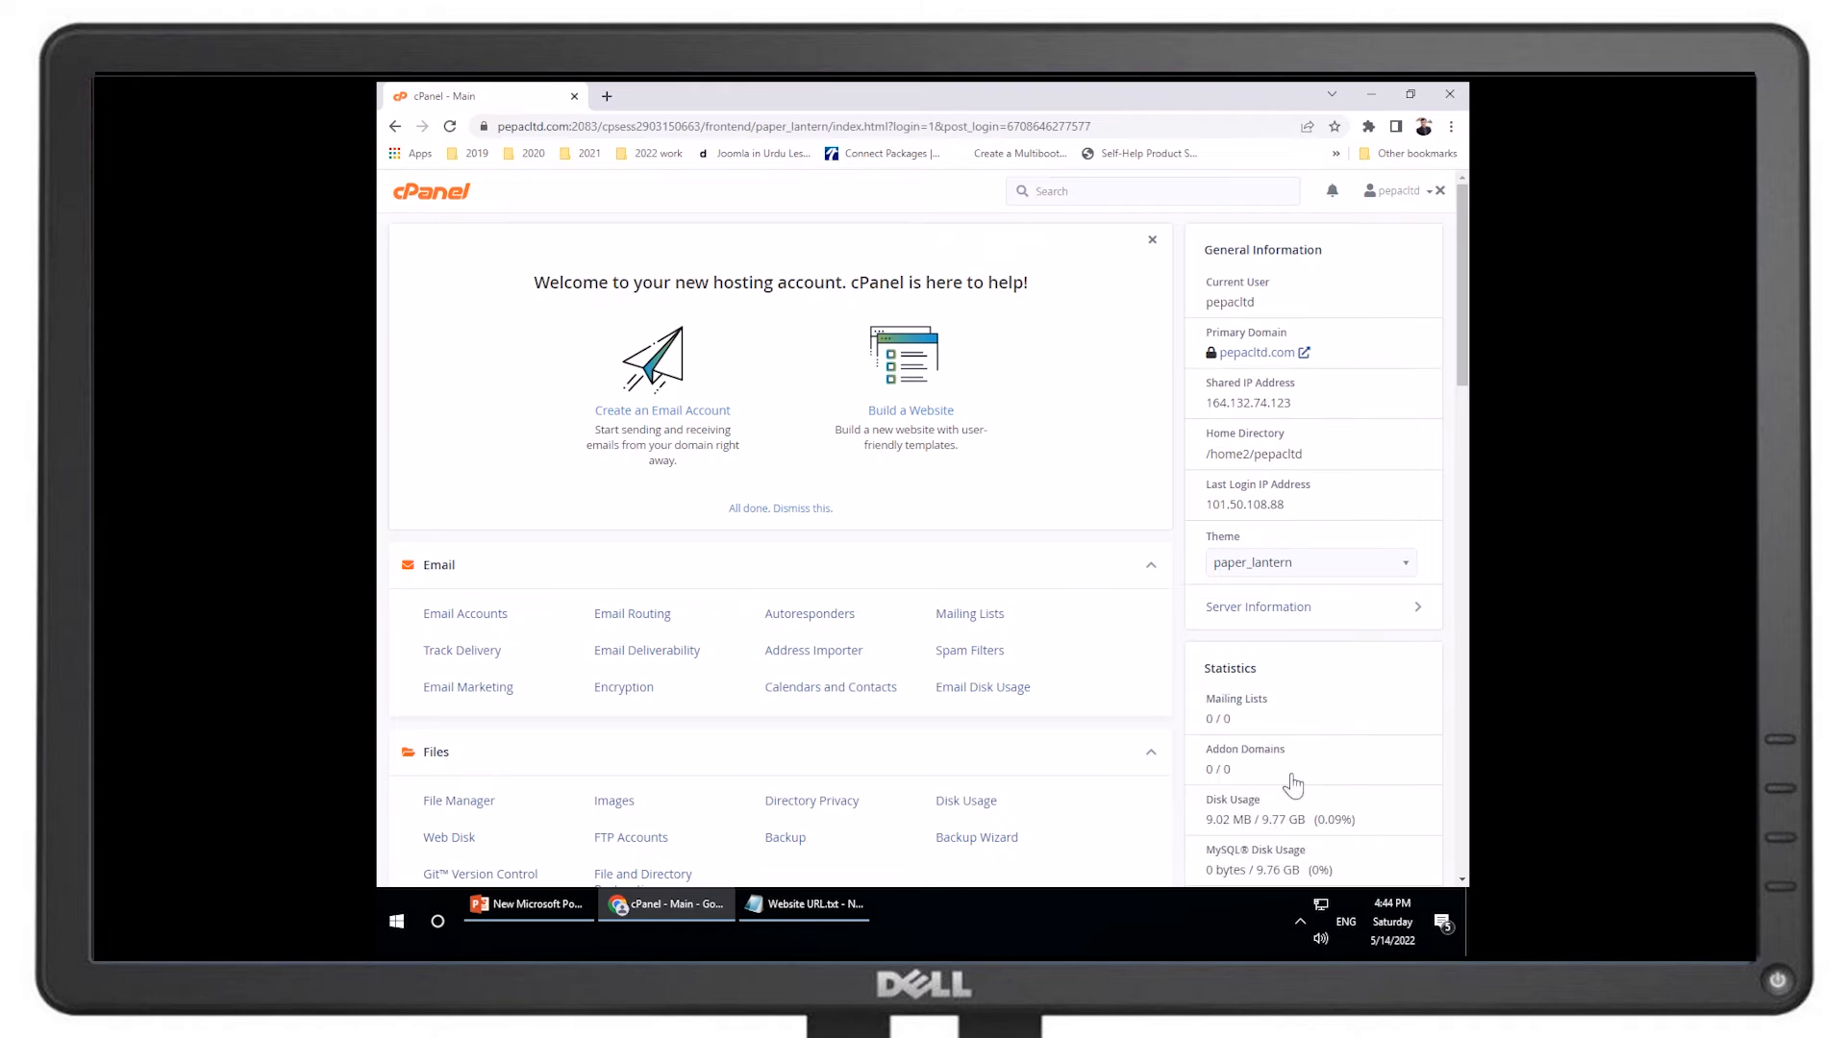
Open File Manager from the Files section of cPanel and enter the public_html folder.
scroll(1293, 786, "down", 3)
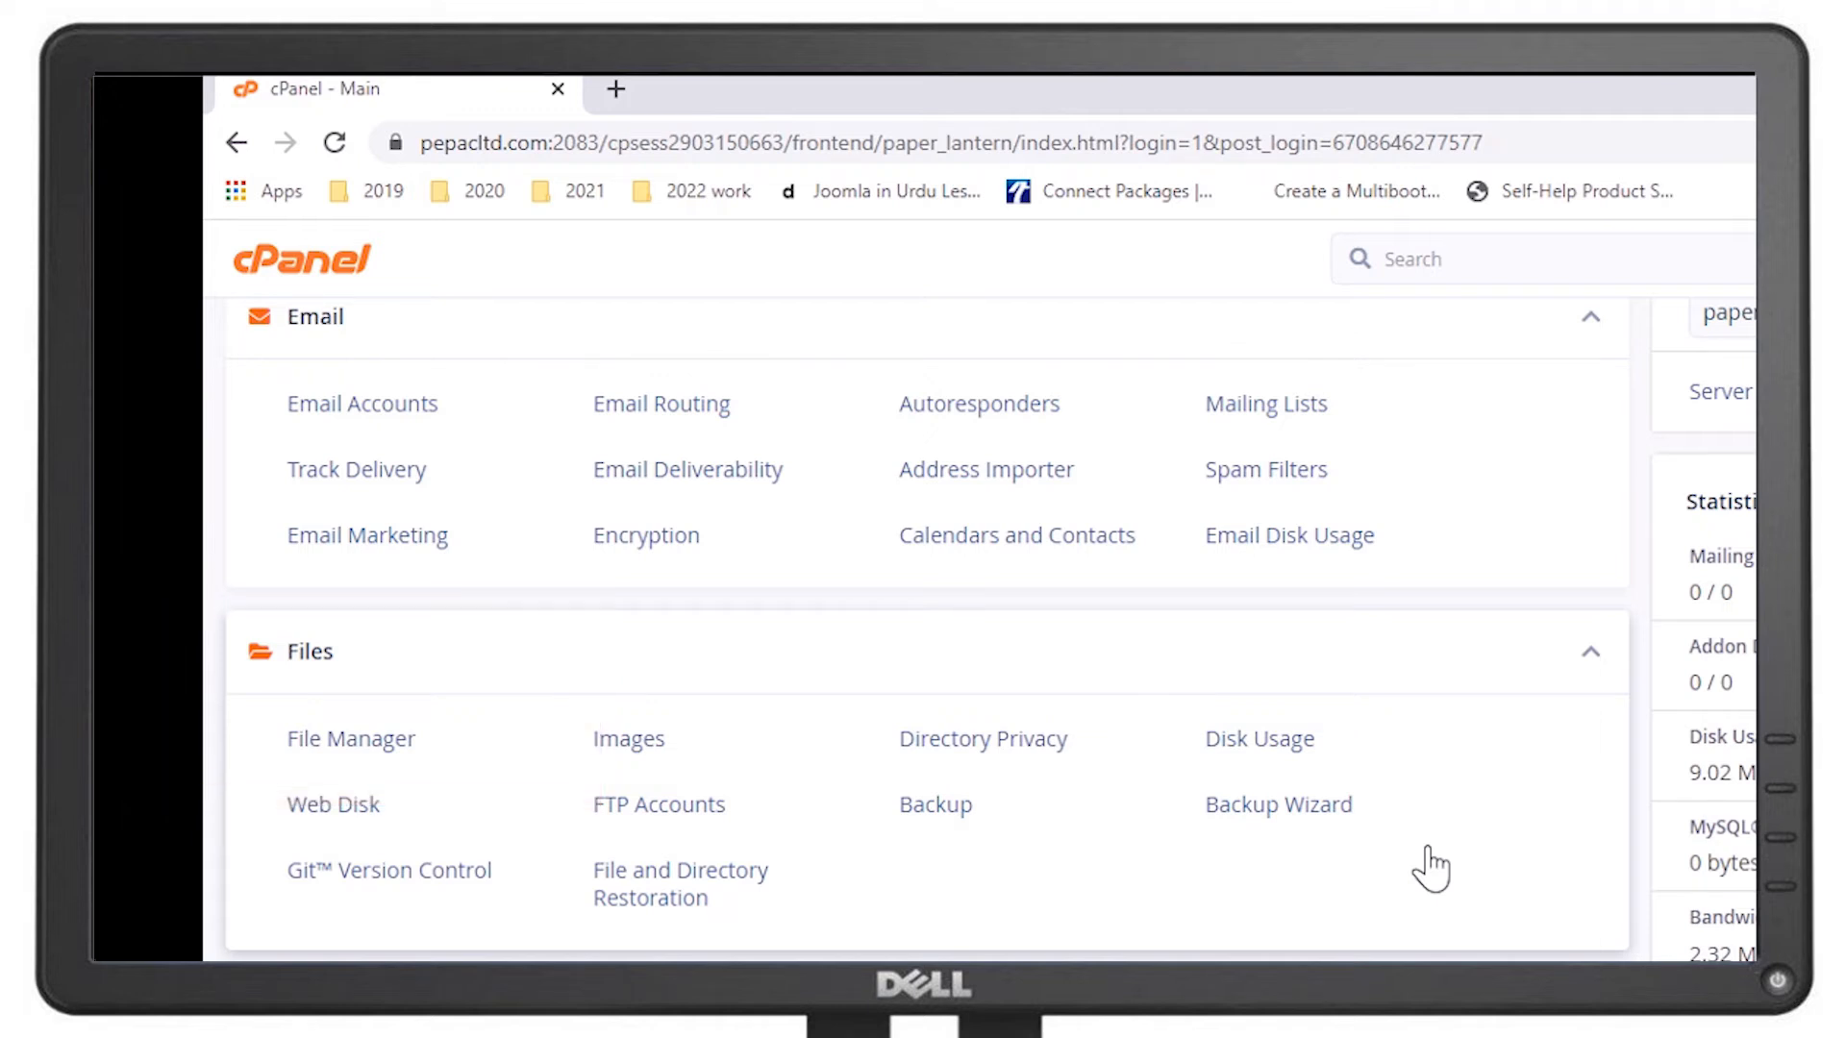
scroll(956, 784, "down", 2)
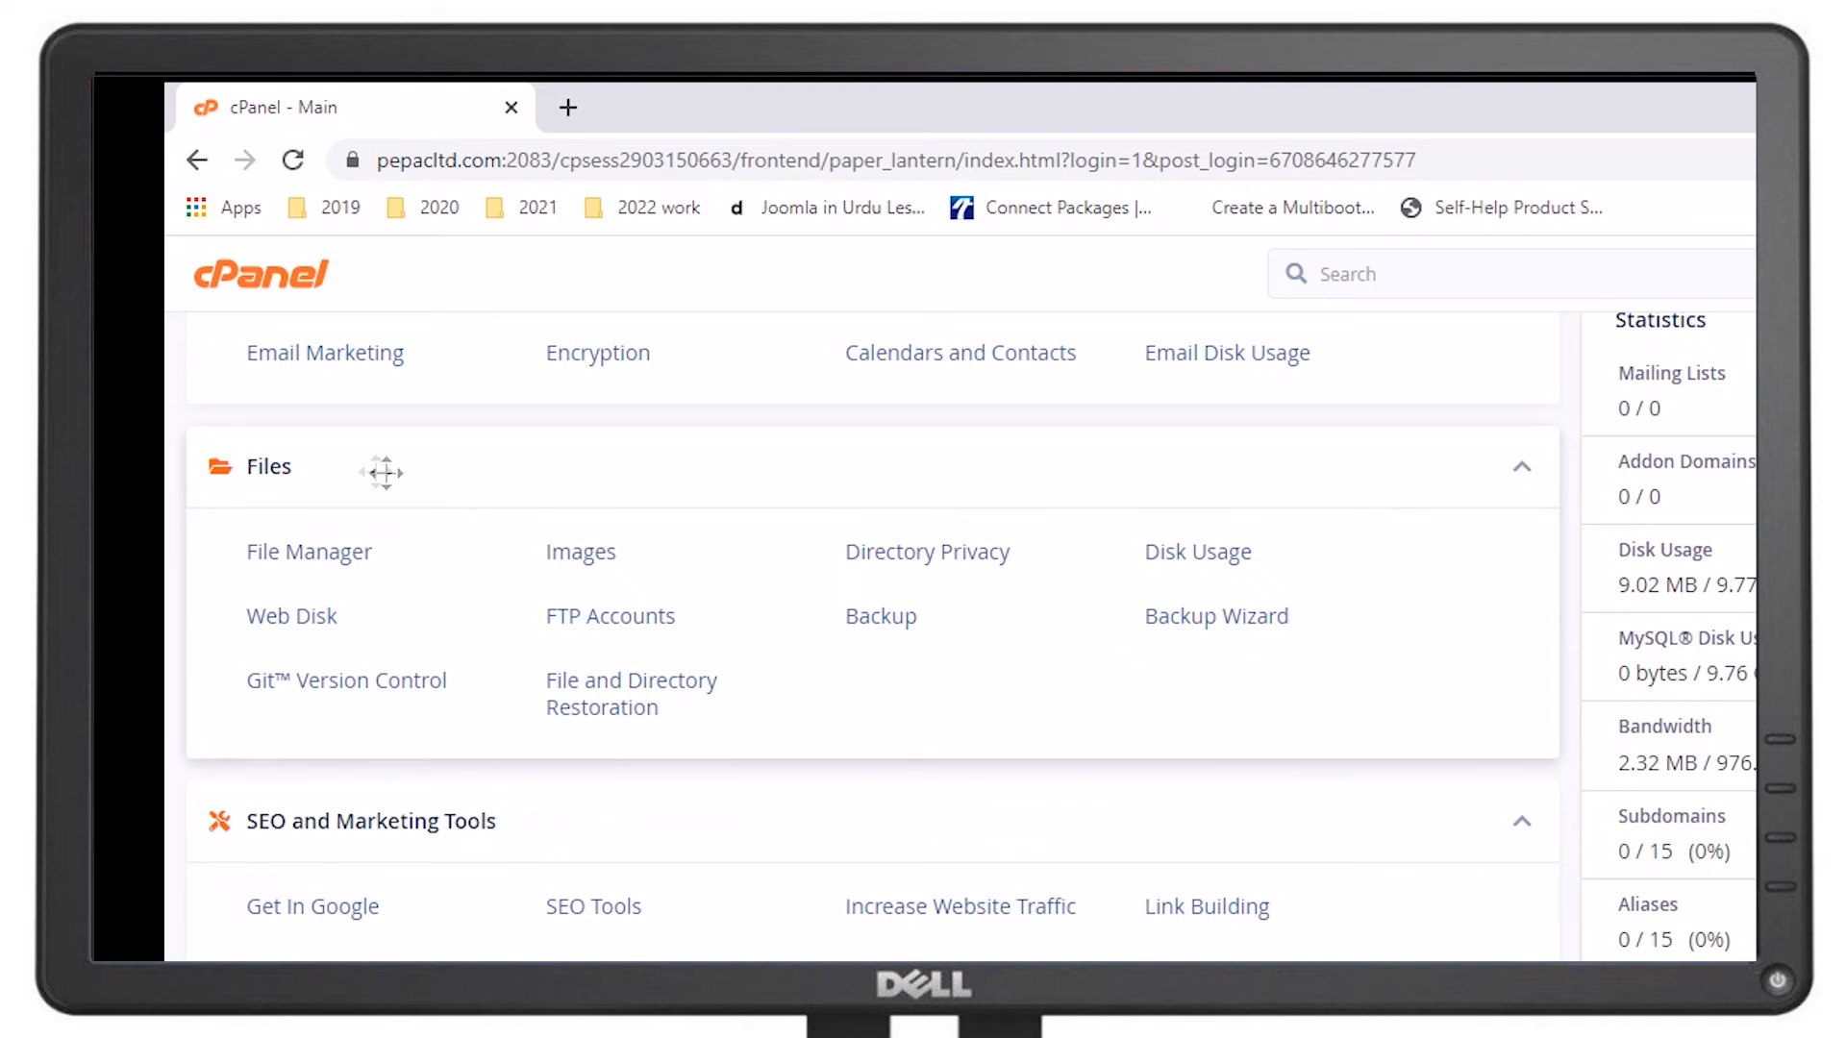
left_click(347, 561)
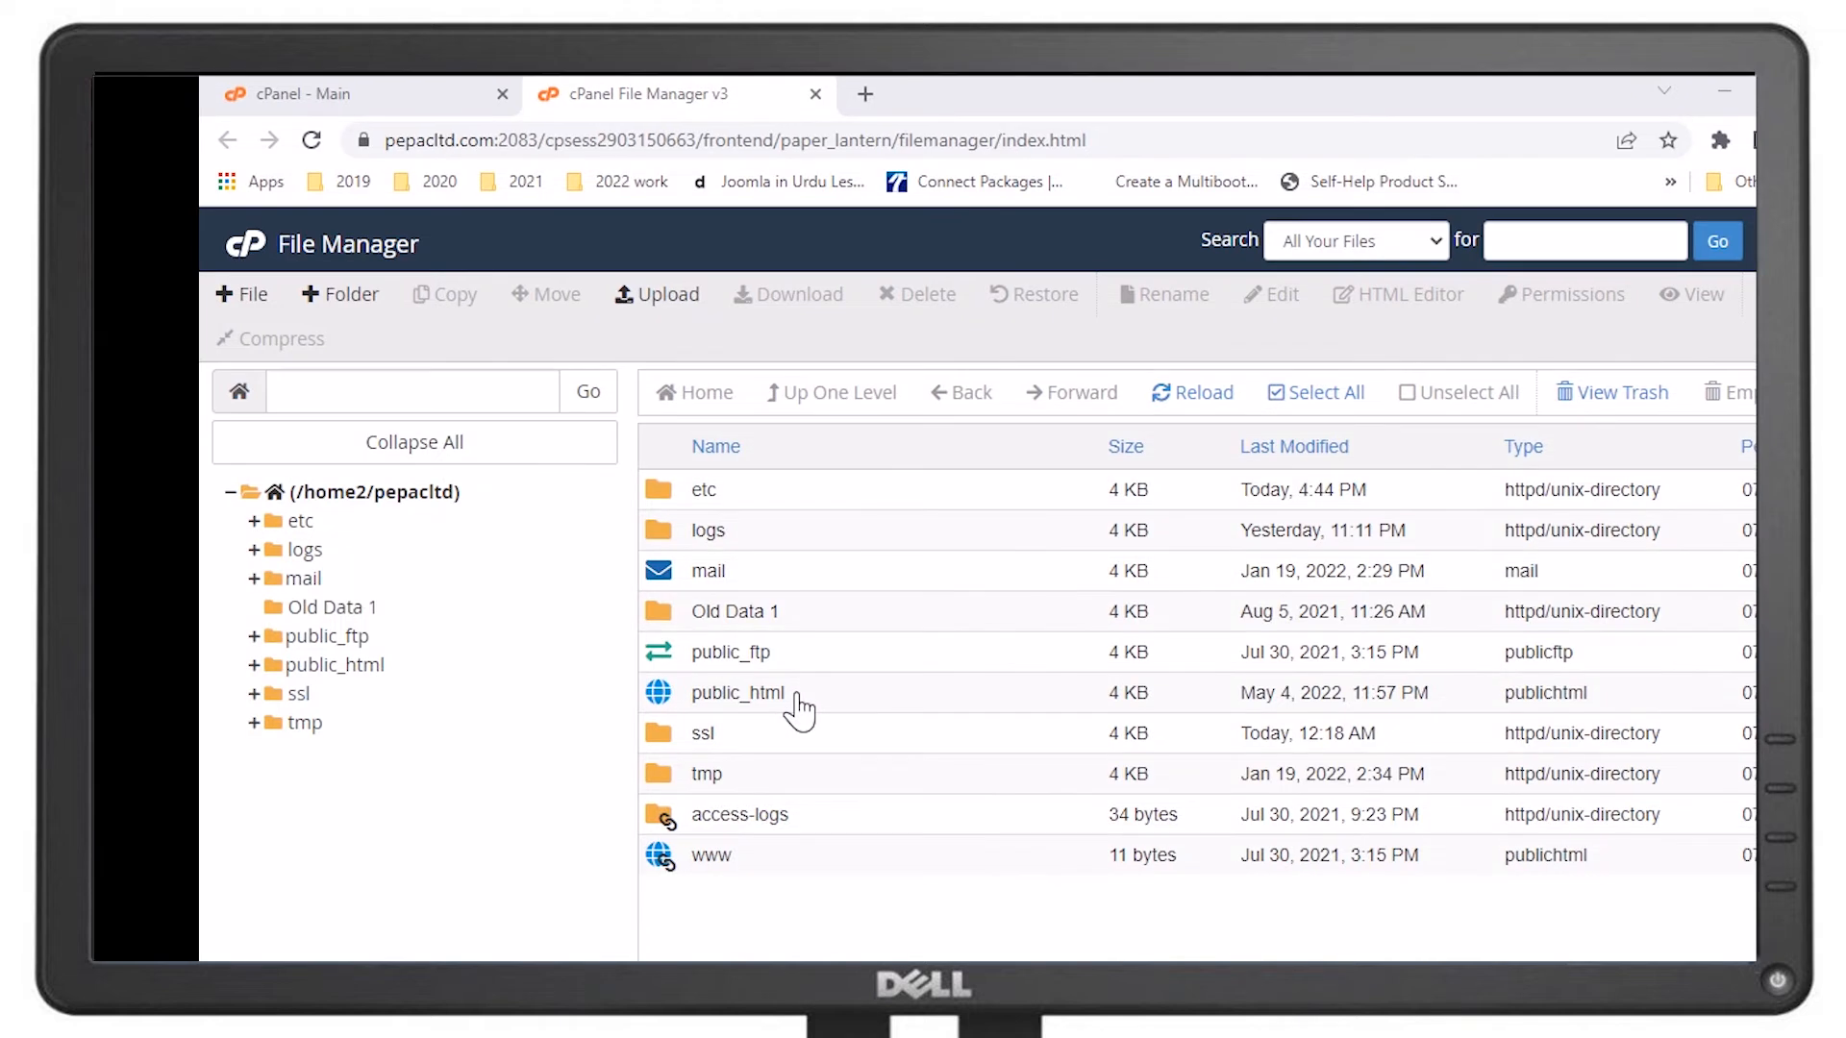
double_click(738, 693)
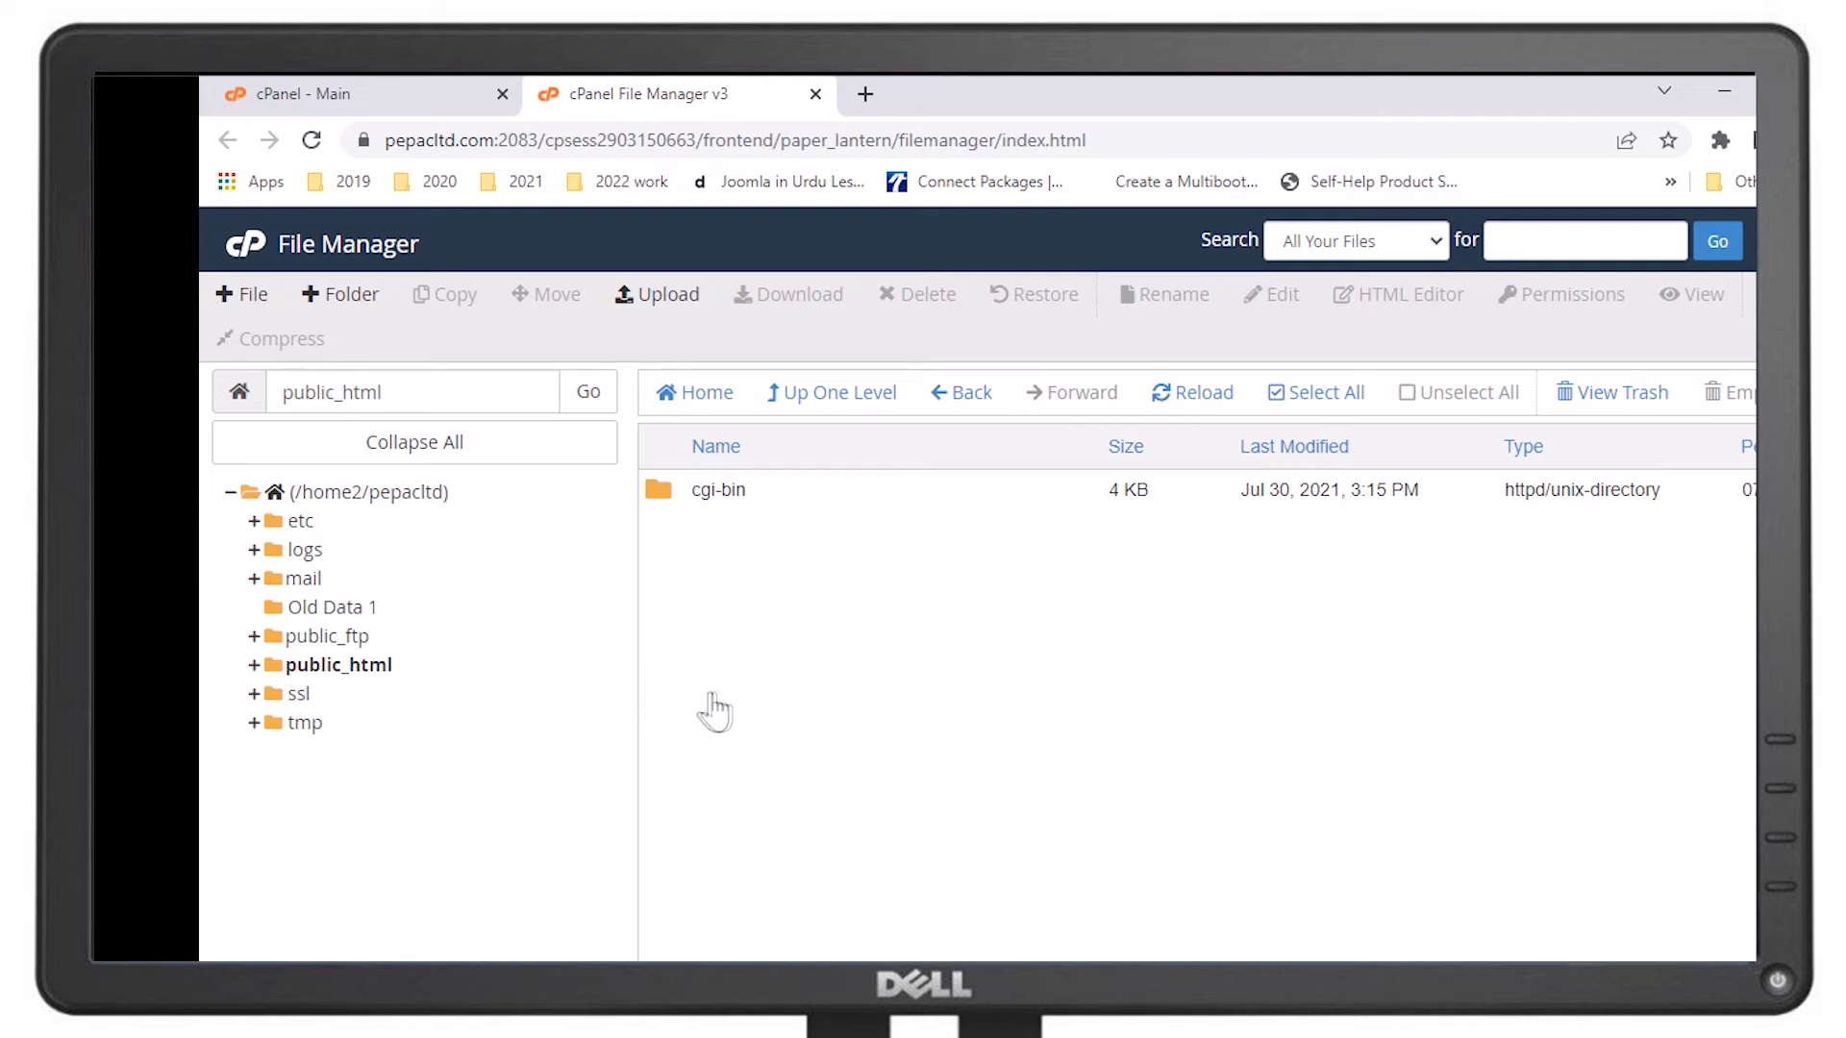
Upload PEPAC Website.zip from the Desktop to the public_html folder.
left_click(662, 309)
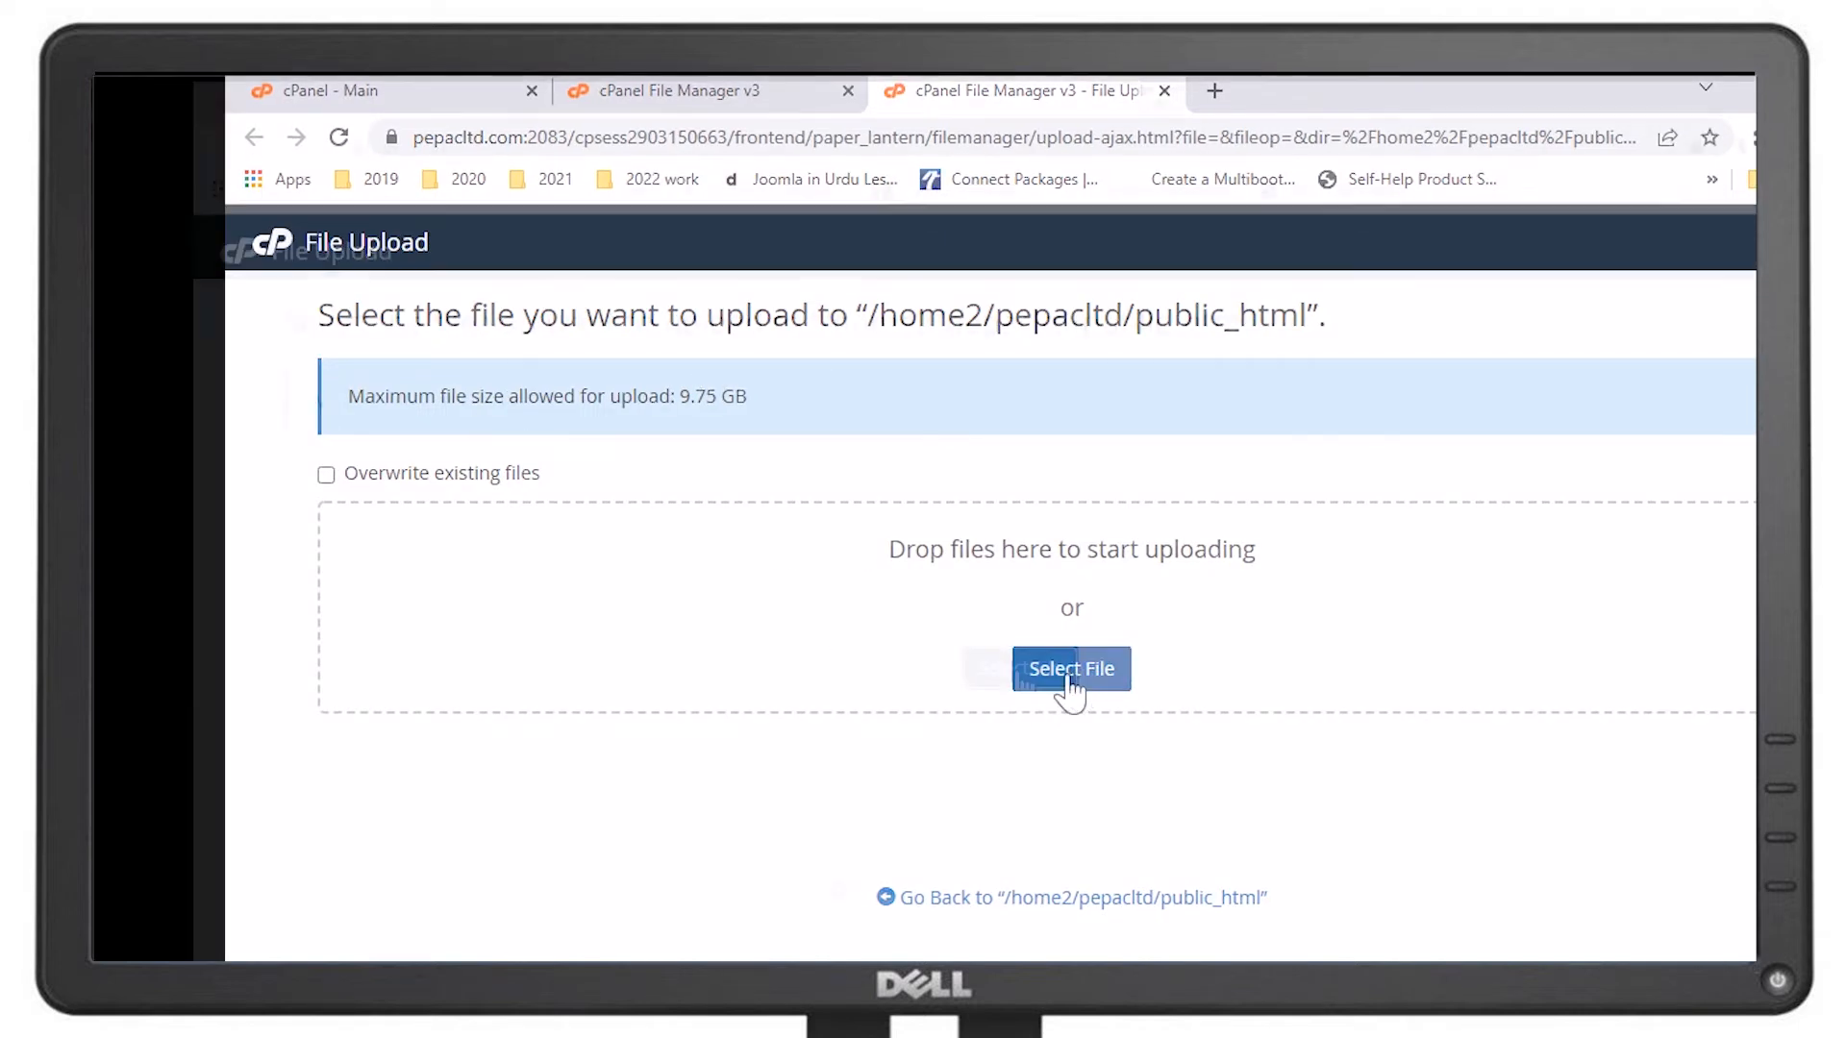
left_click(1072, 671)
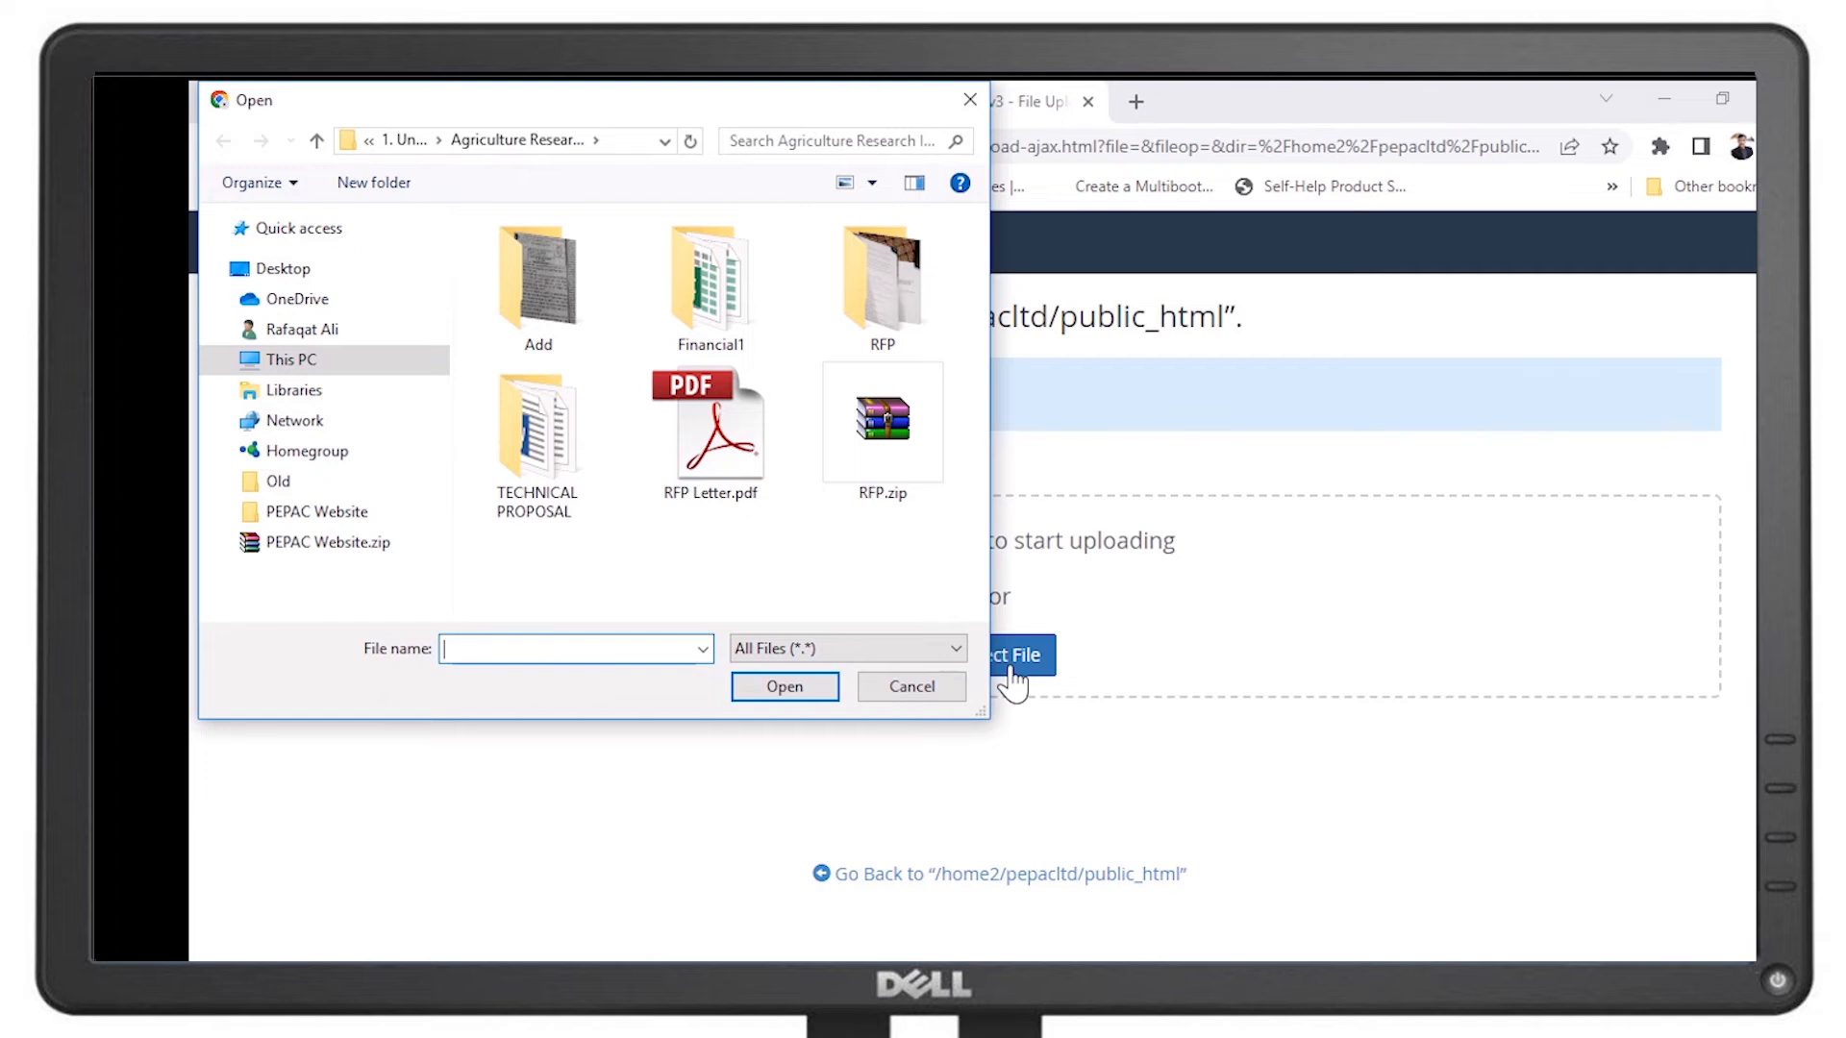
left_click(257, 266)
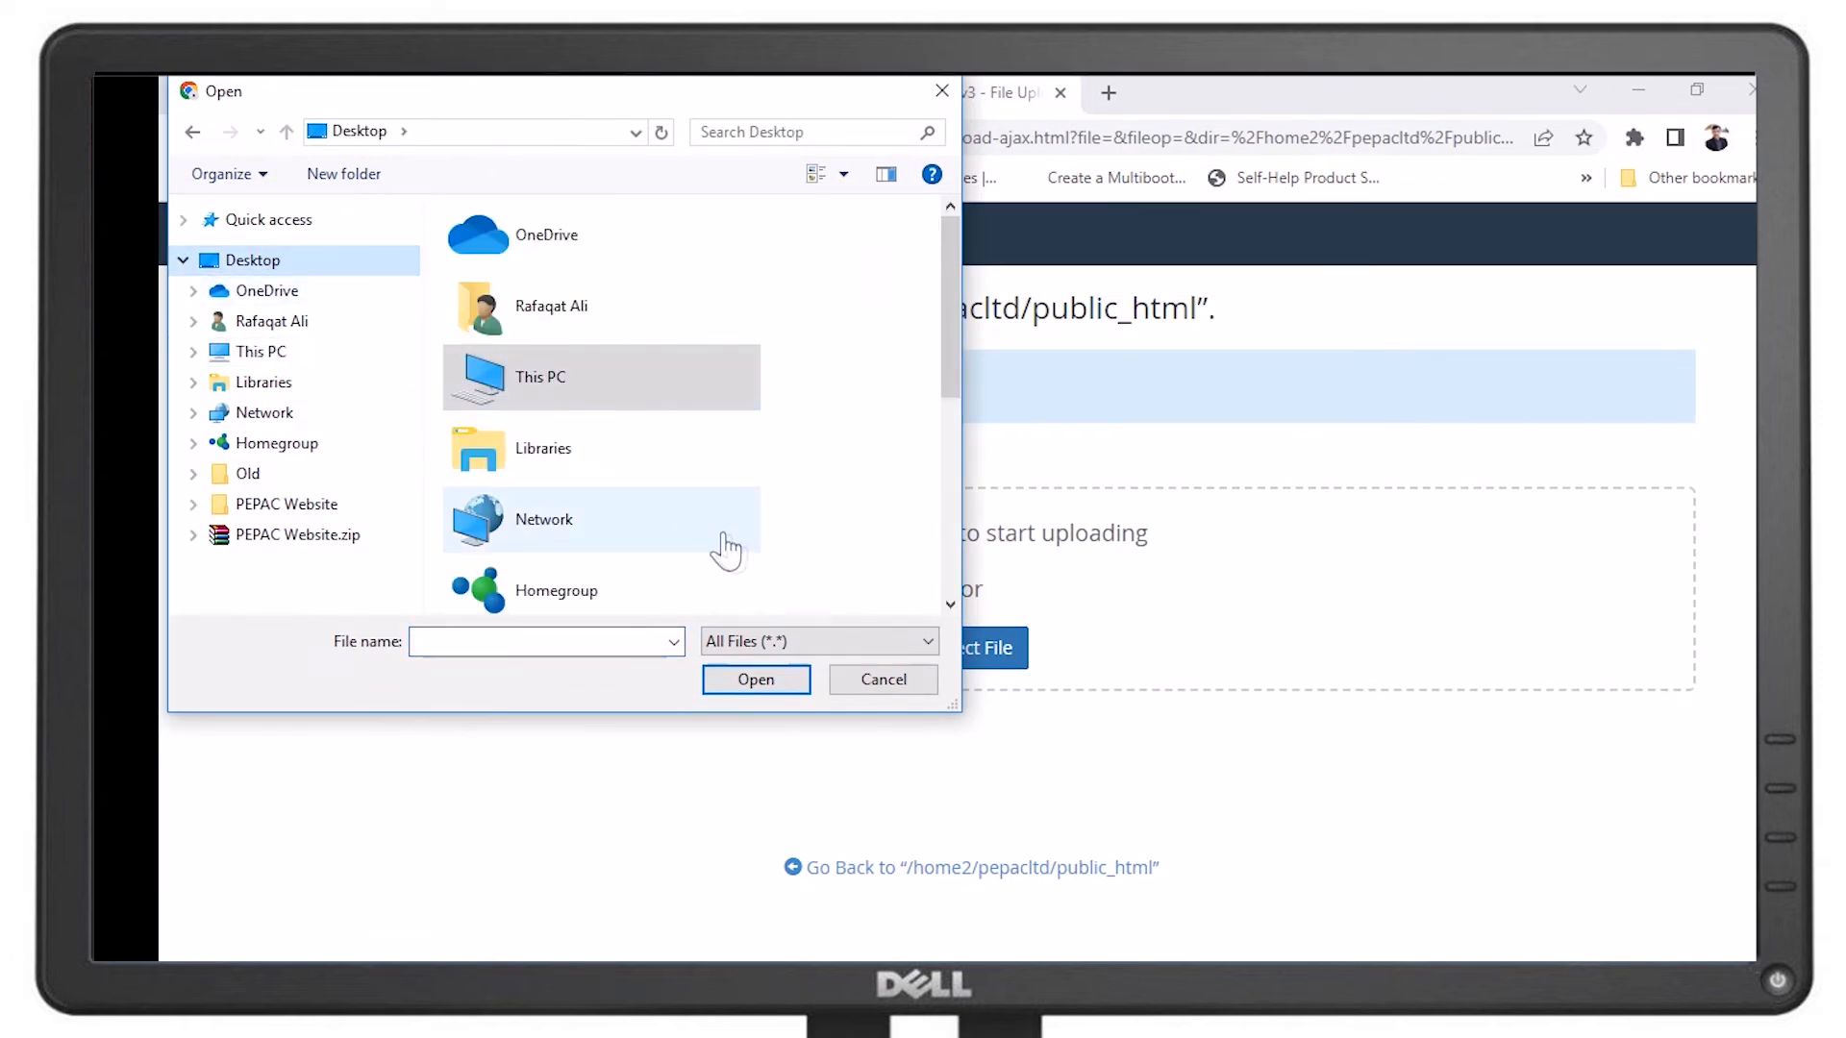
scroll(808, 485, "down", 5)
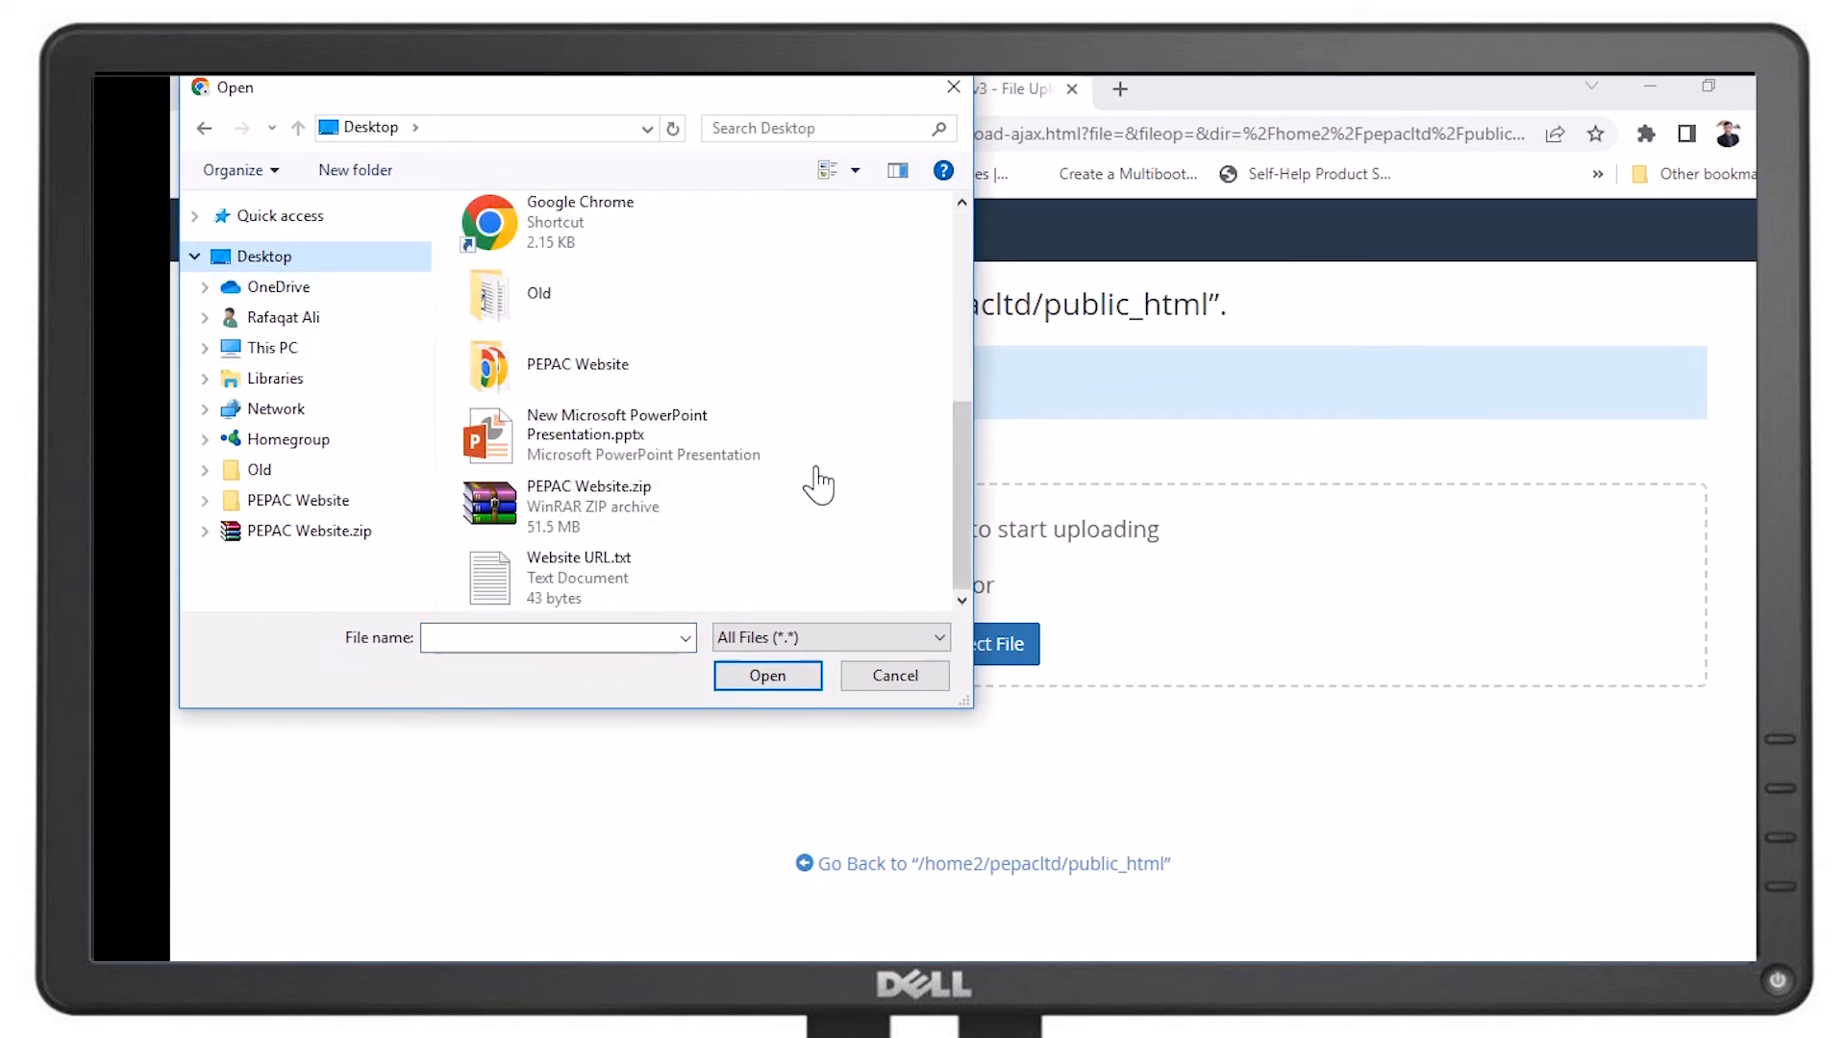
left_click(623, 521)
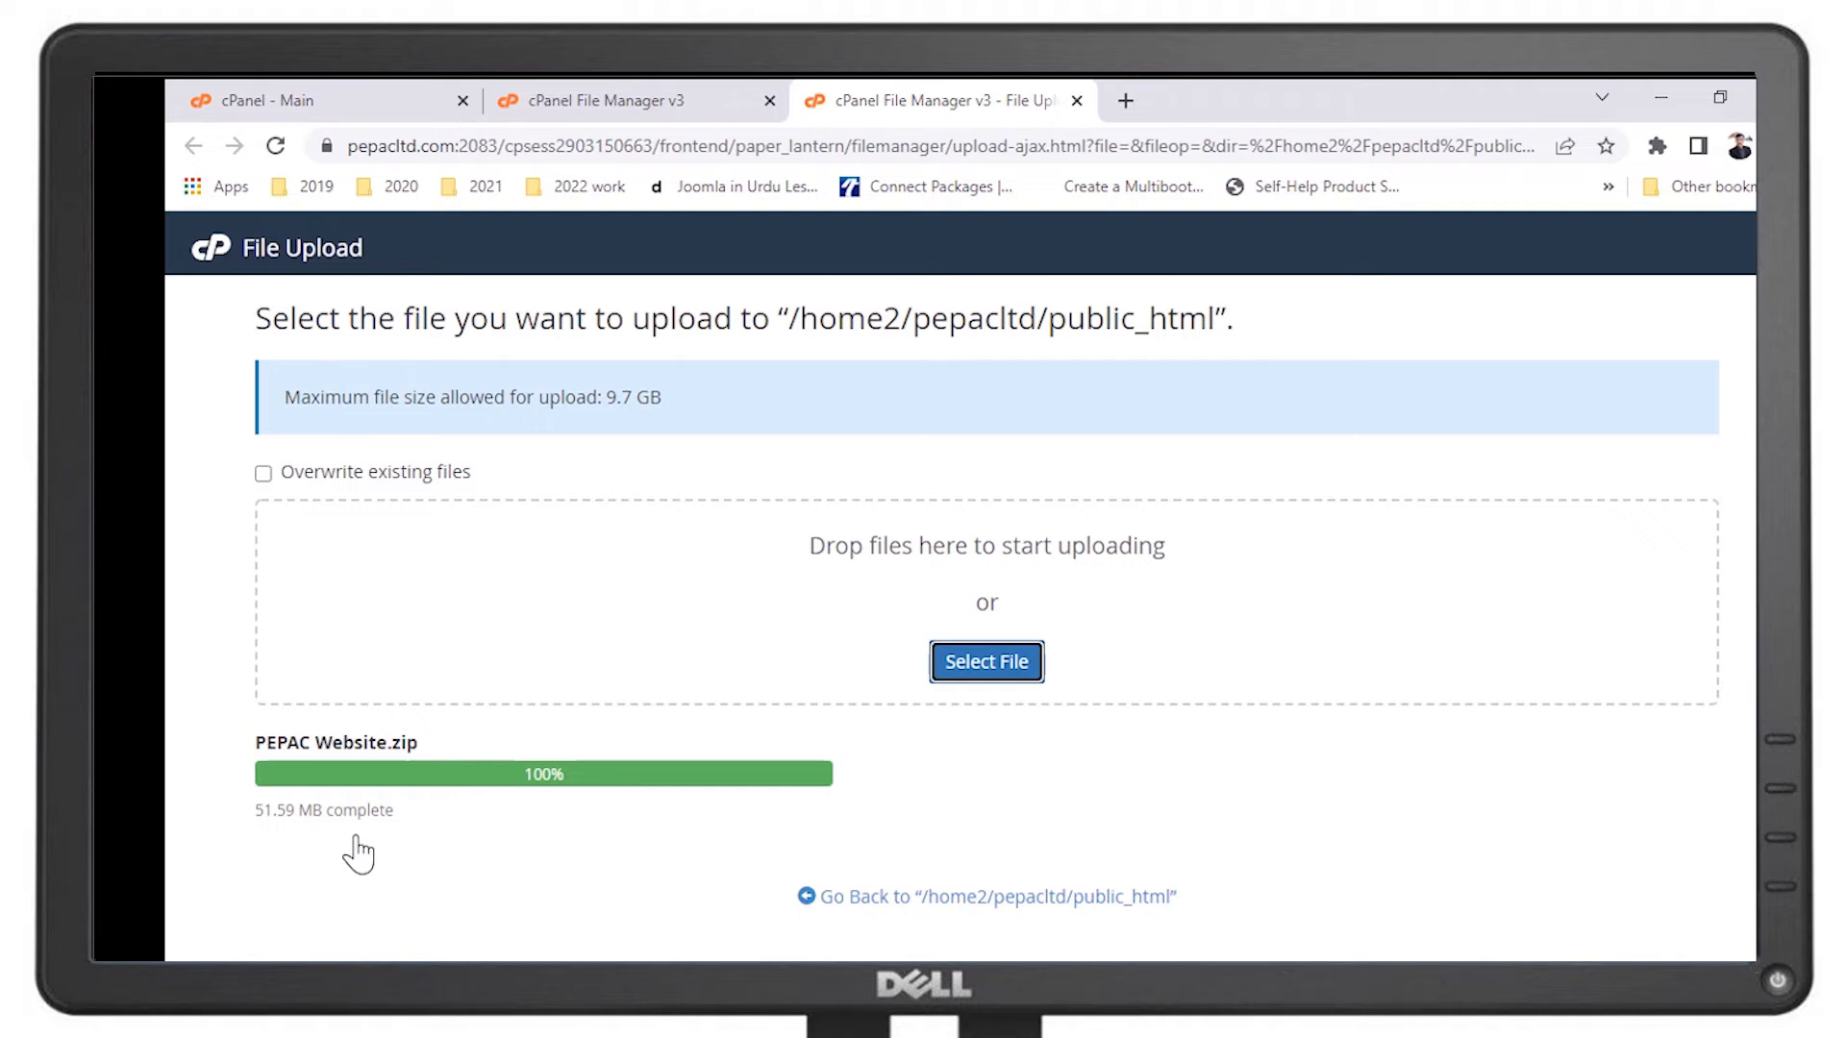
Return to the File Manager listing, refresh the page and reopen the public_html folder.
left_click(606, 100)
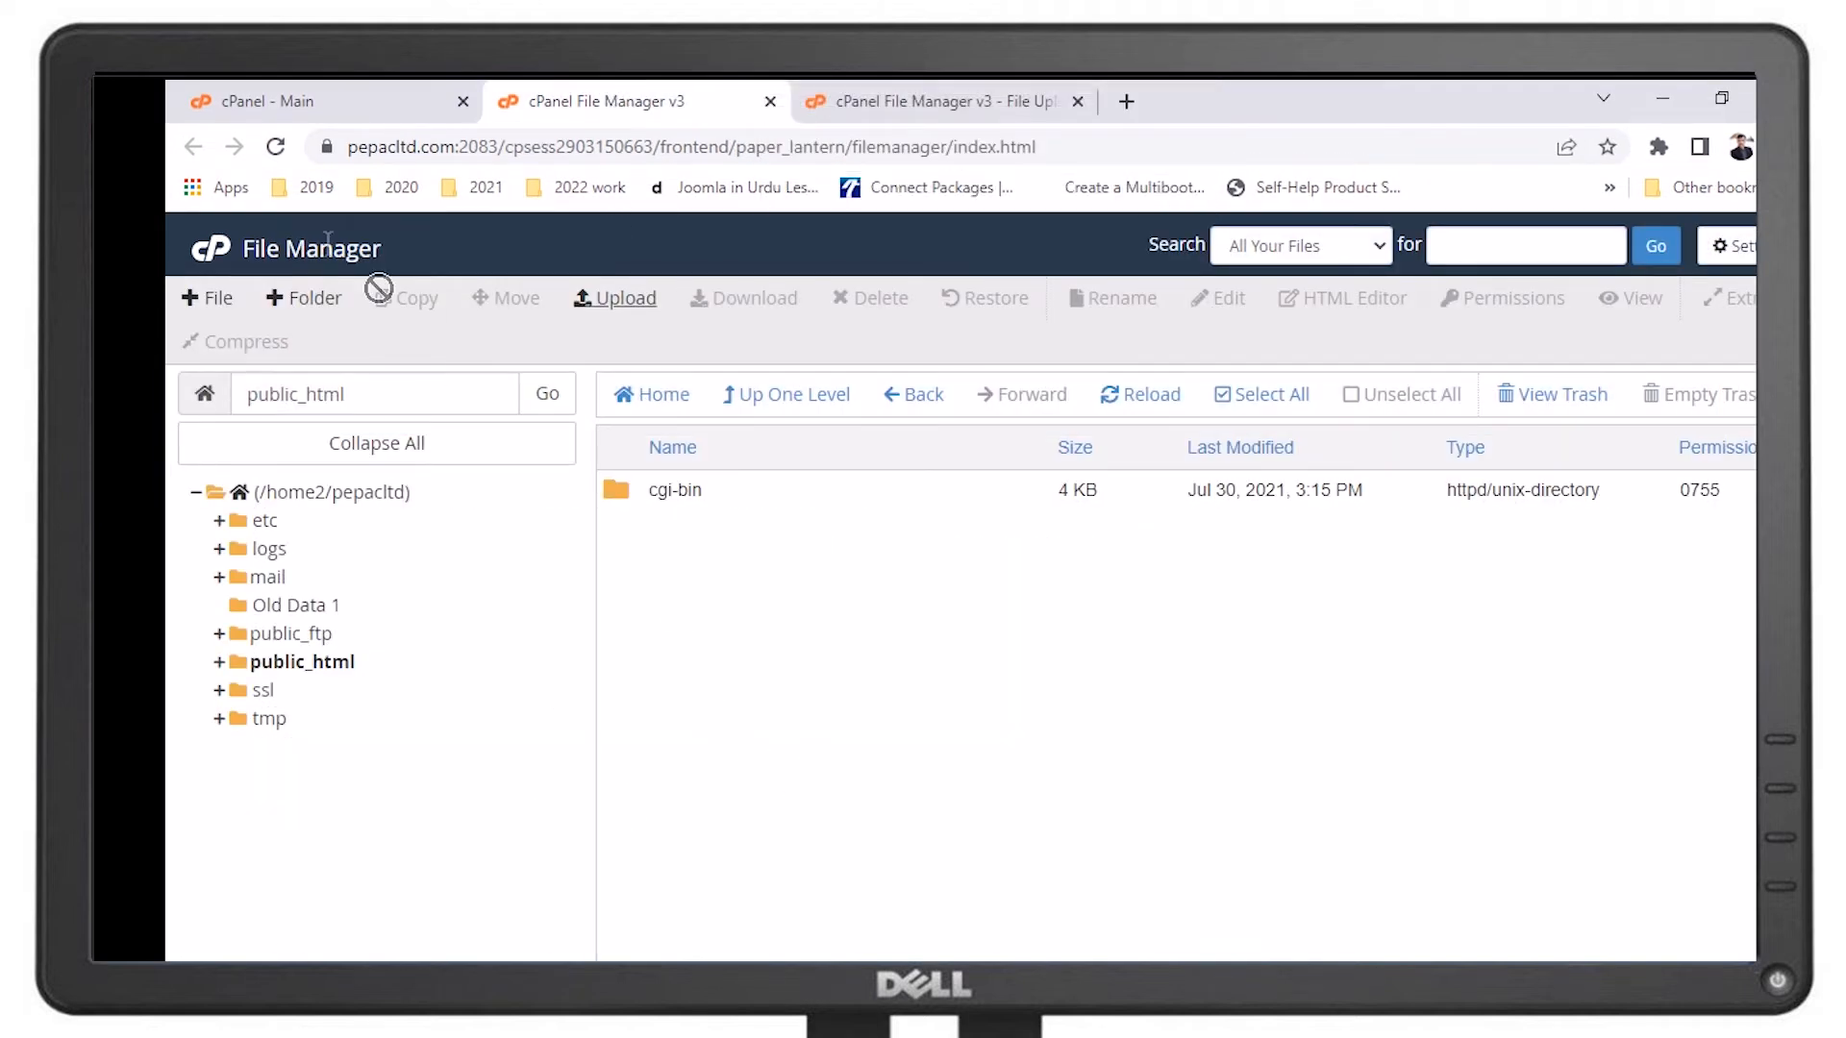
left_click(276, 154)
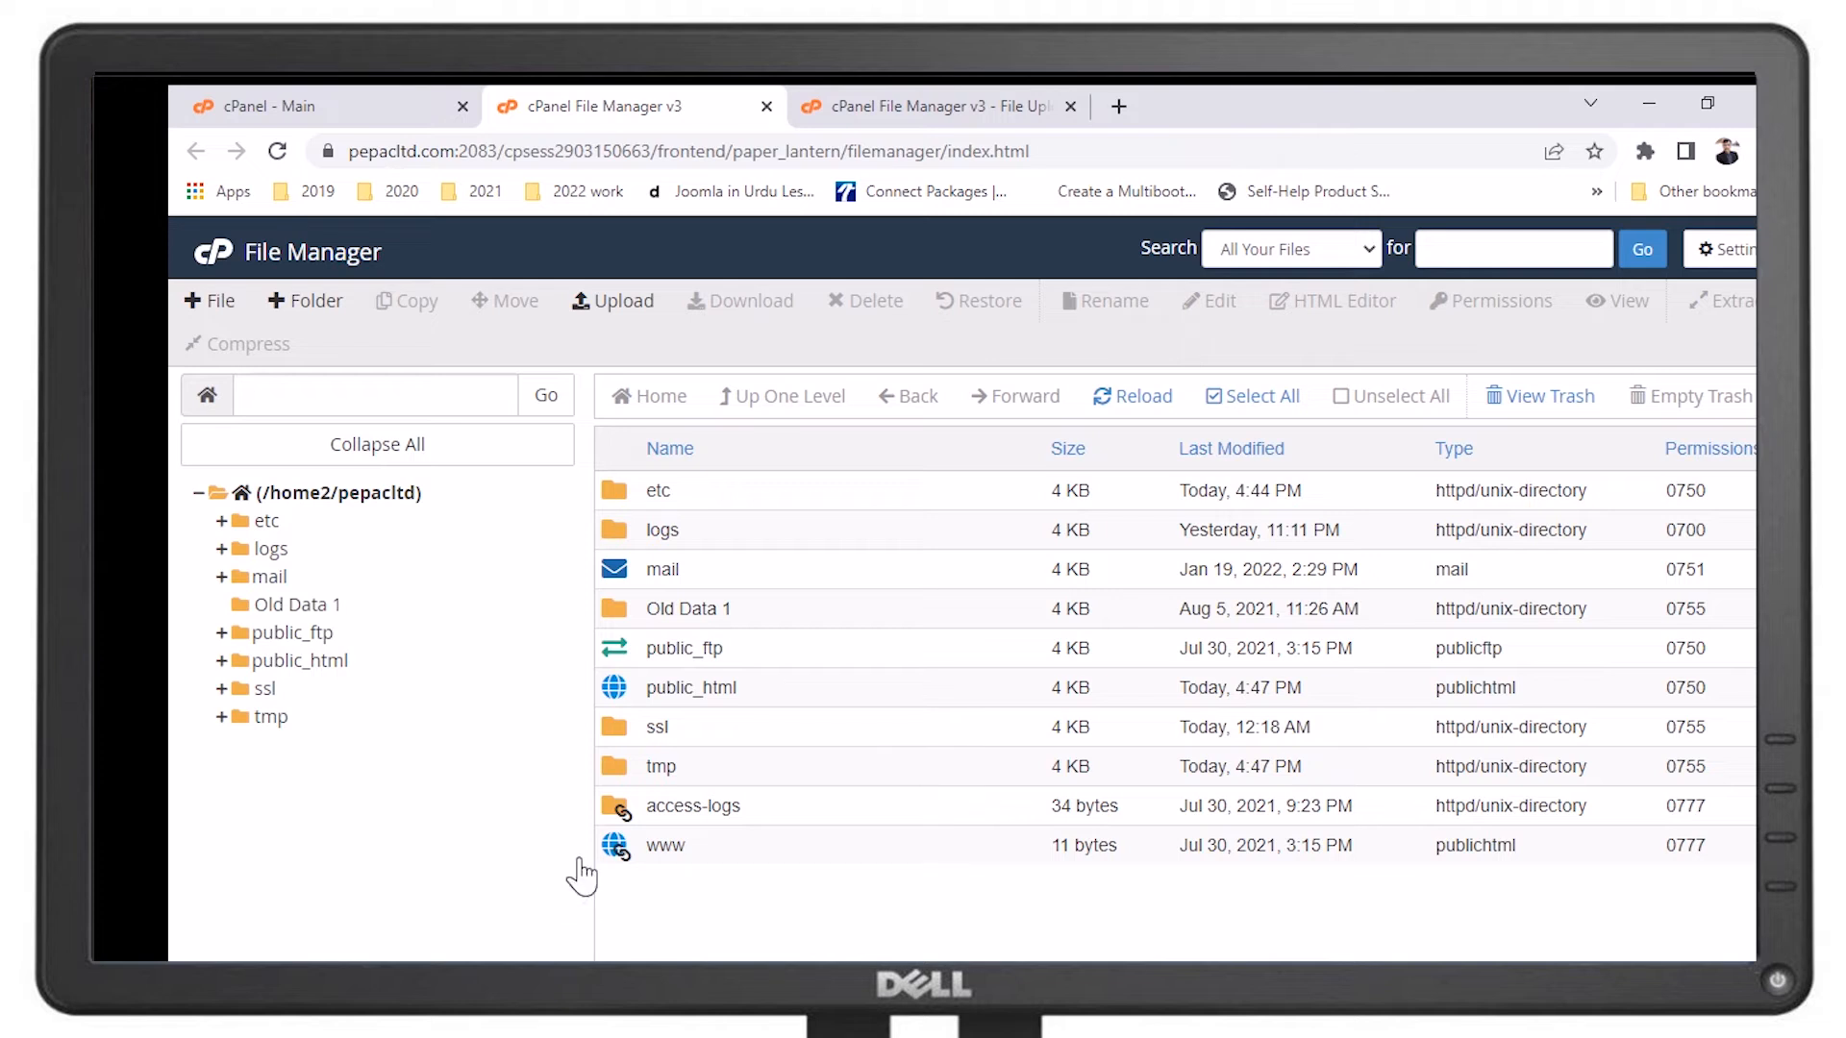
double_click(738, 694)
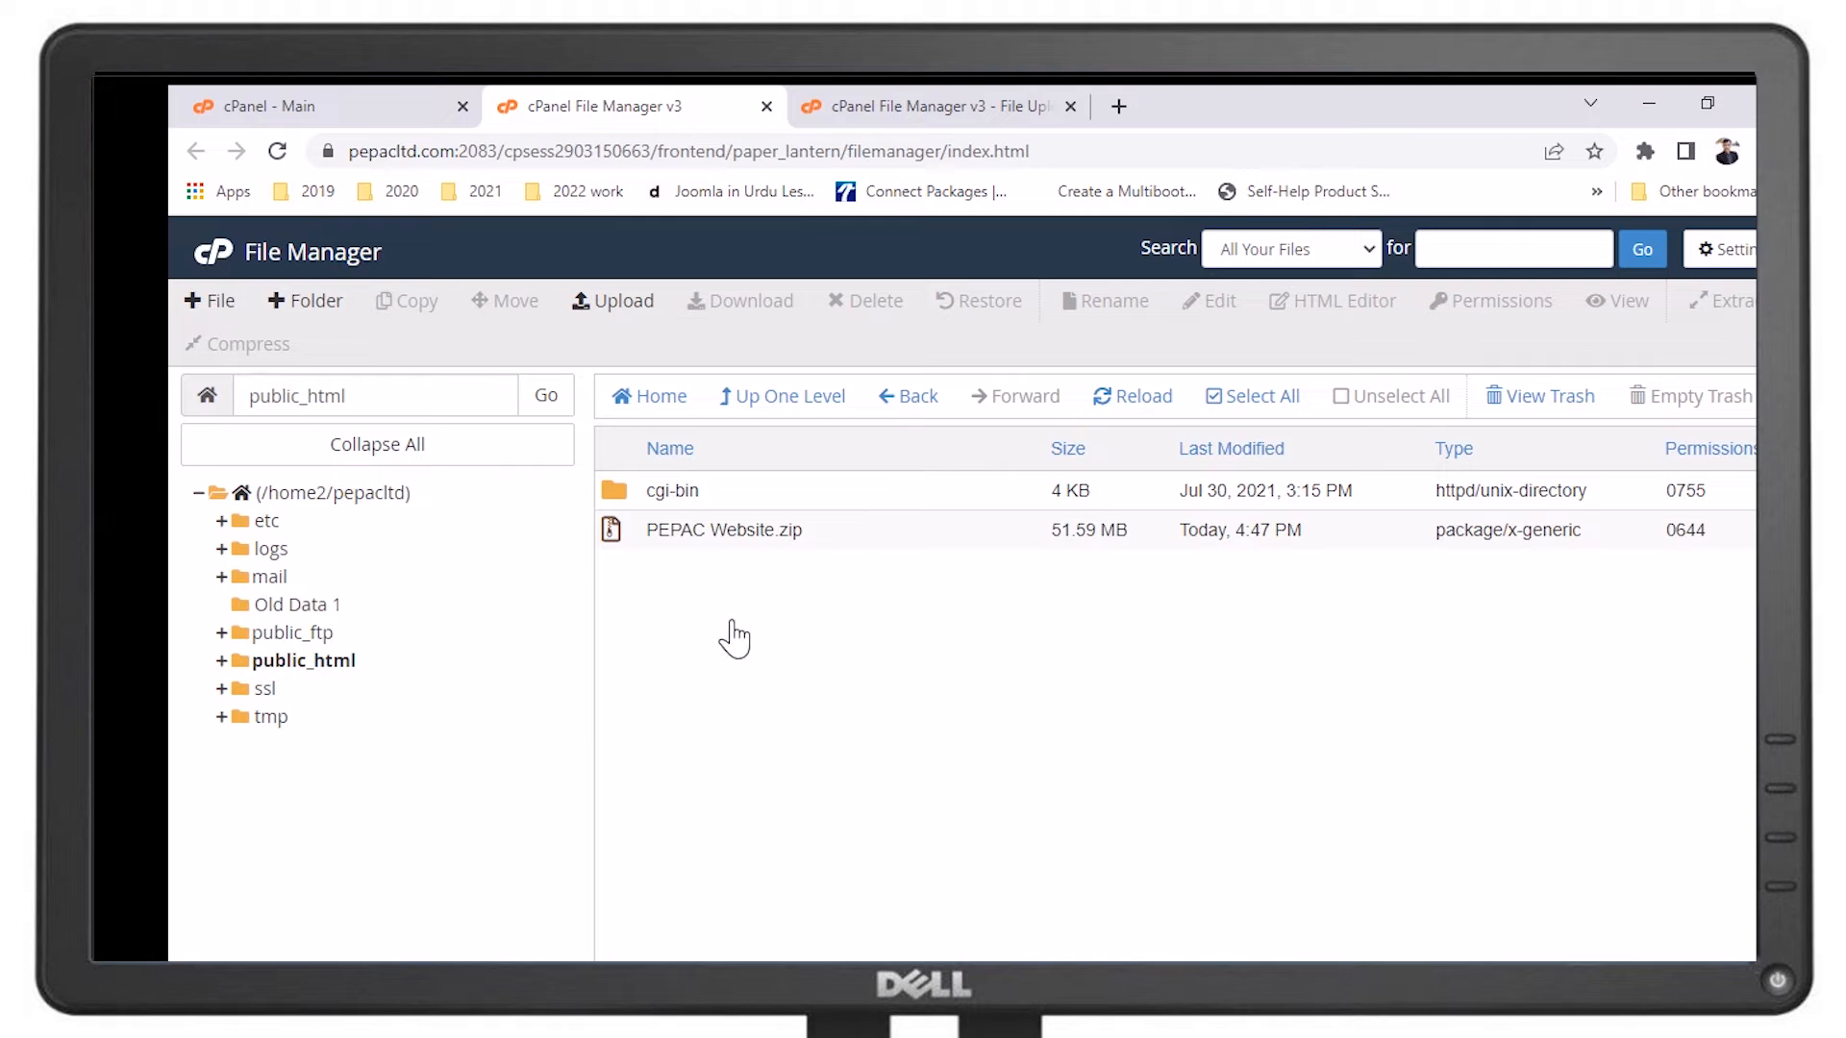
Extract PEPAC Website.zip into /public_html, look through the extraction results and close them.
left_click(732, 553)
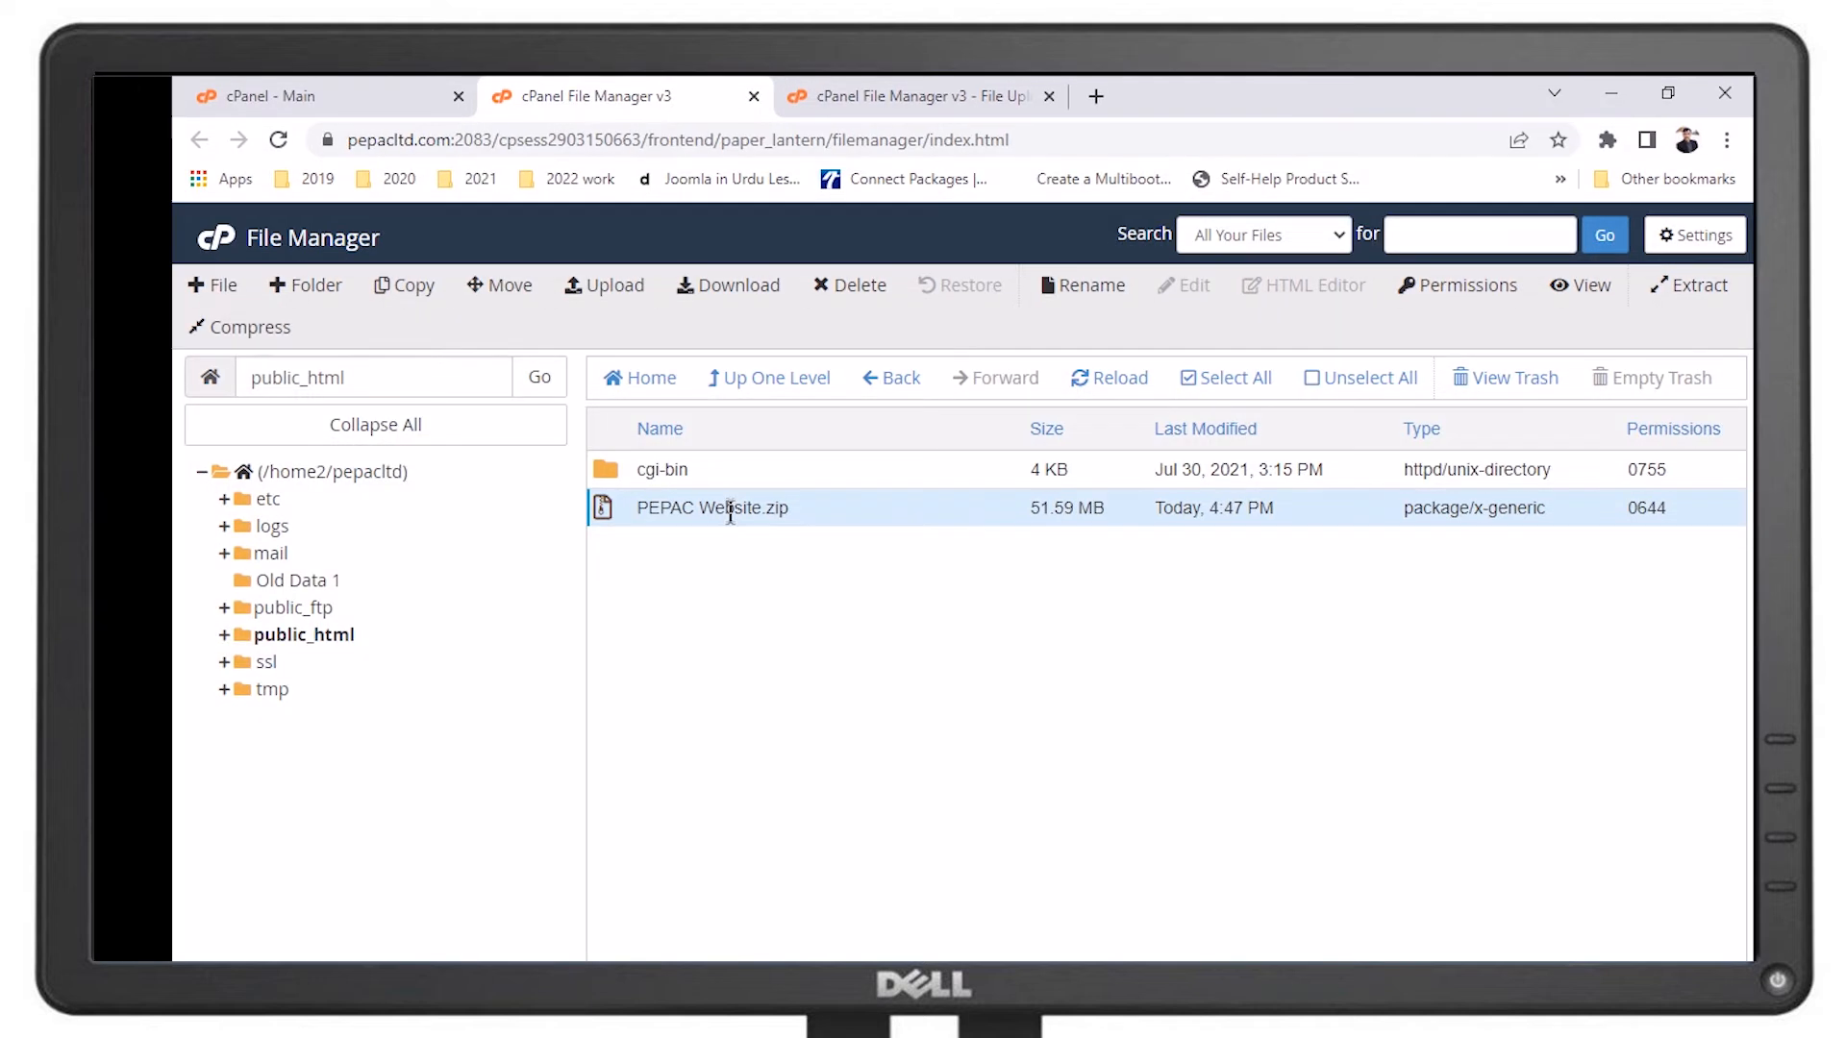
right_click(682, 514)
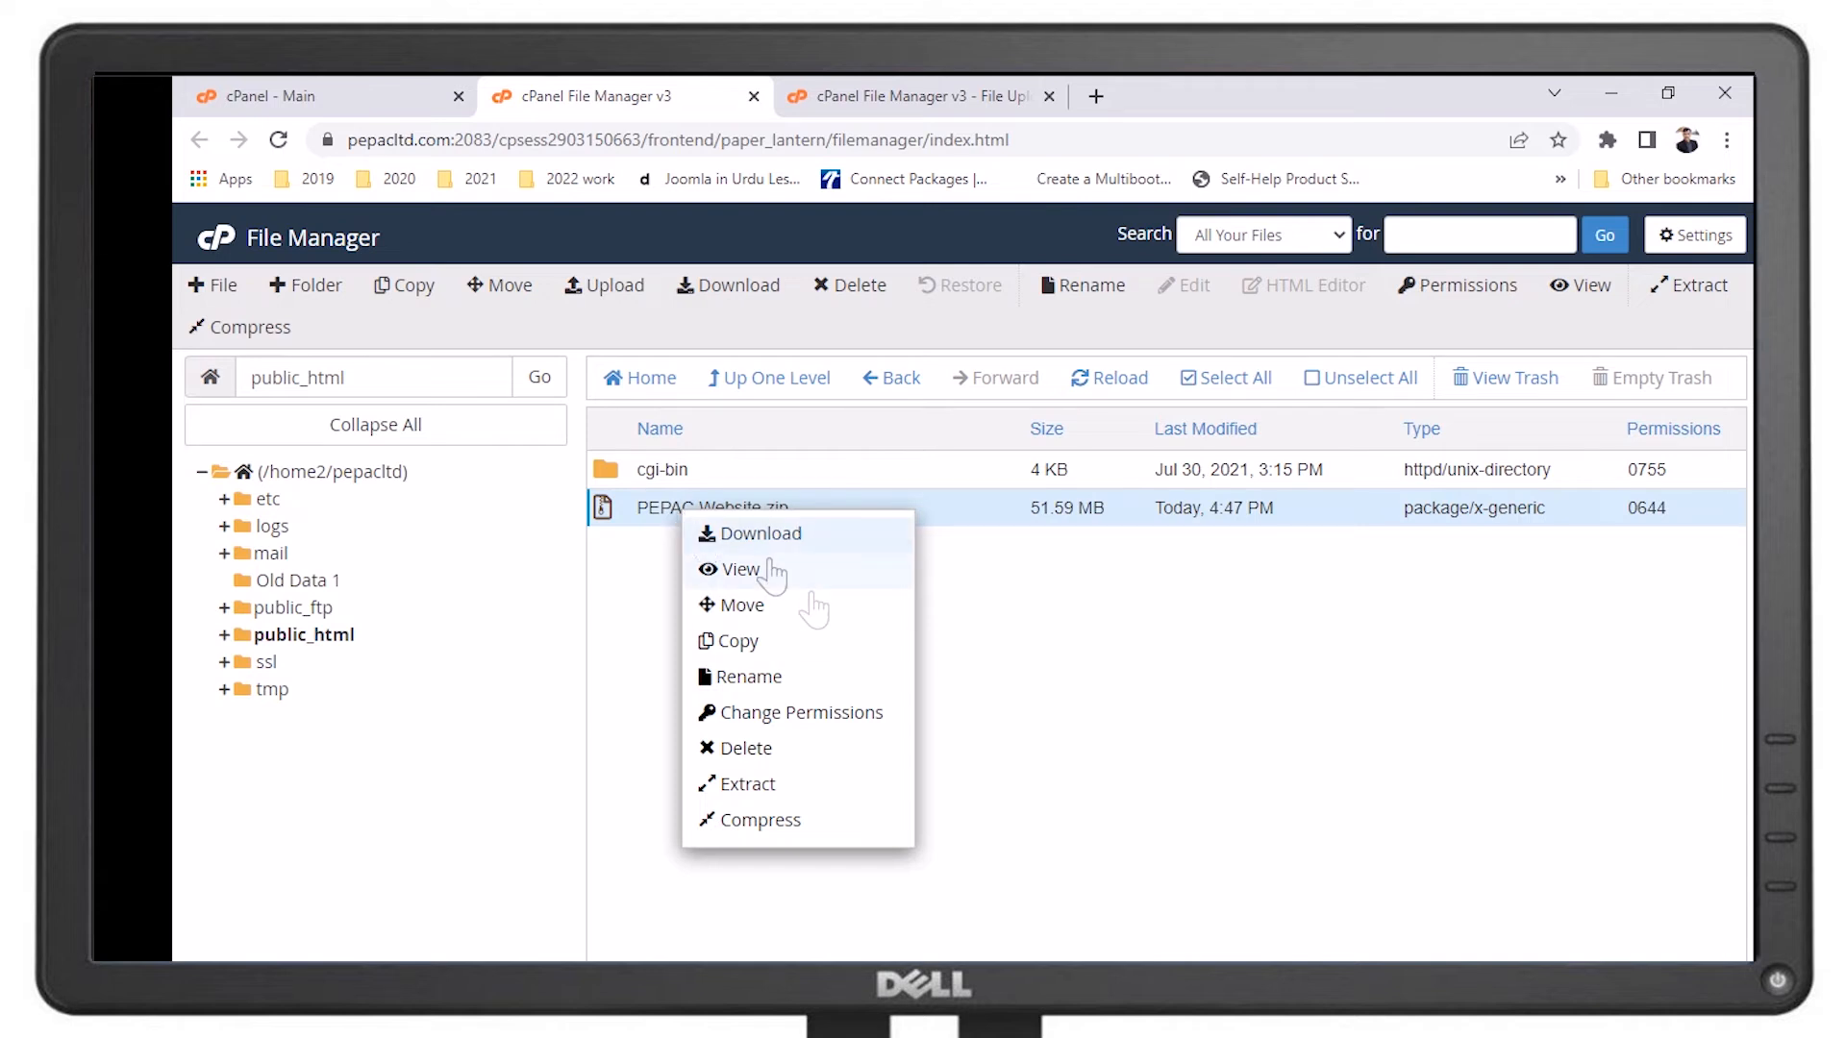
left_click(829, 801)
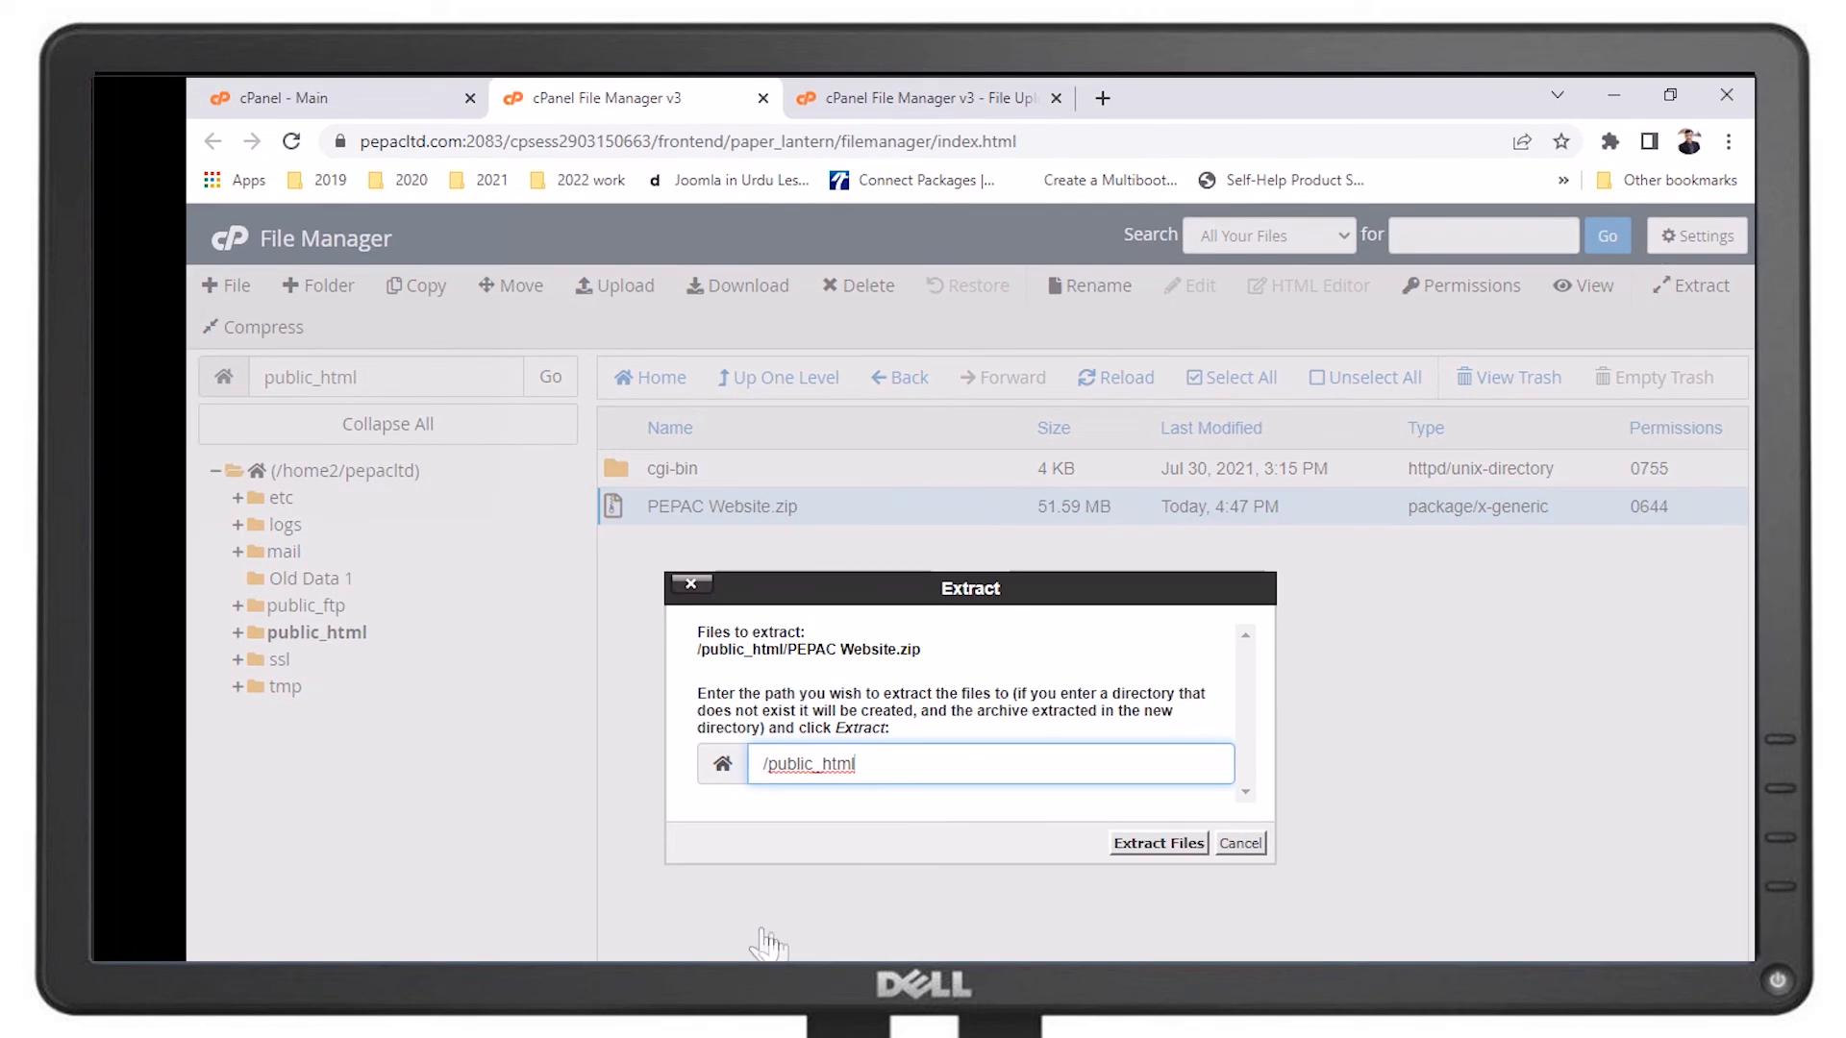
left_click(1156, 844)
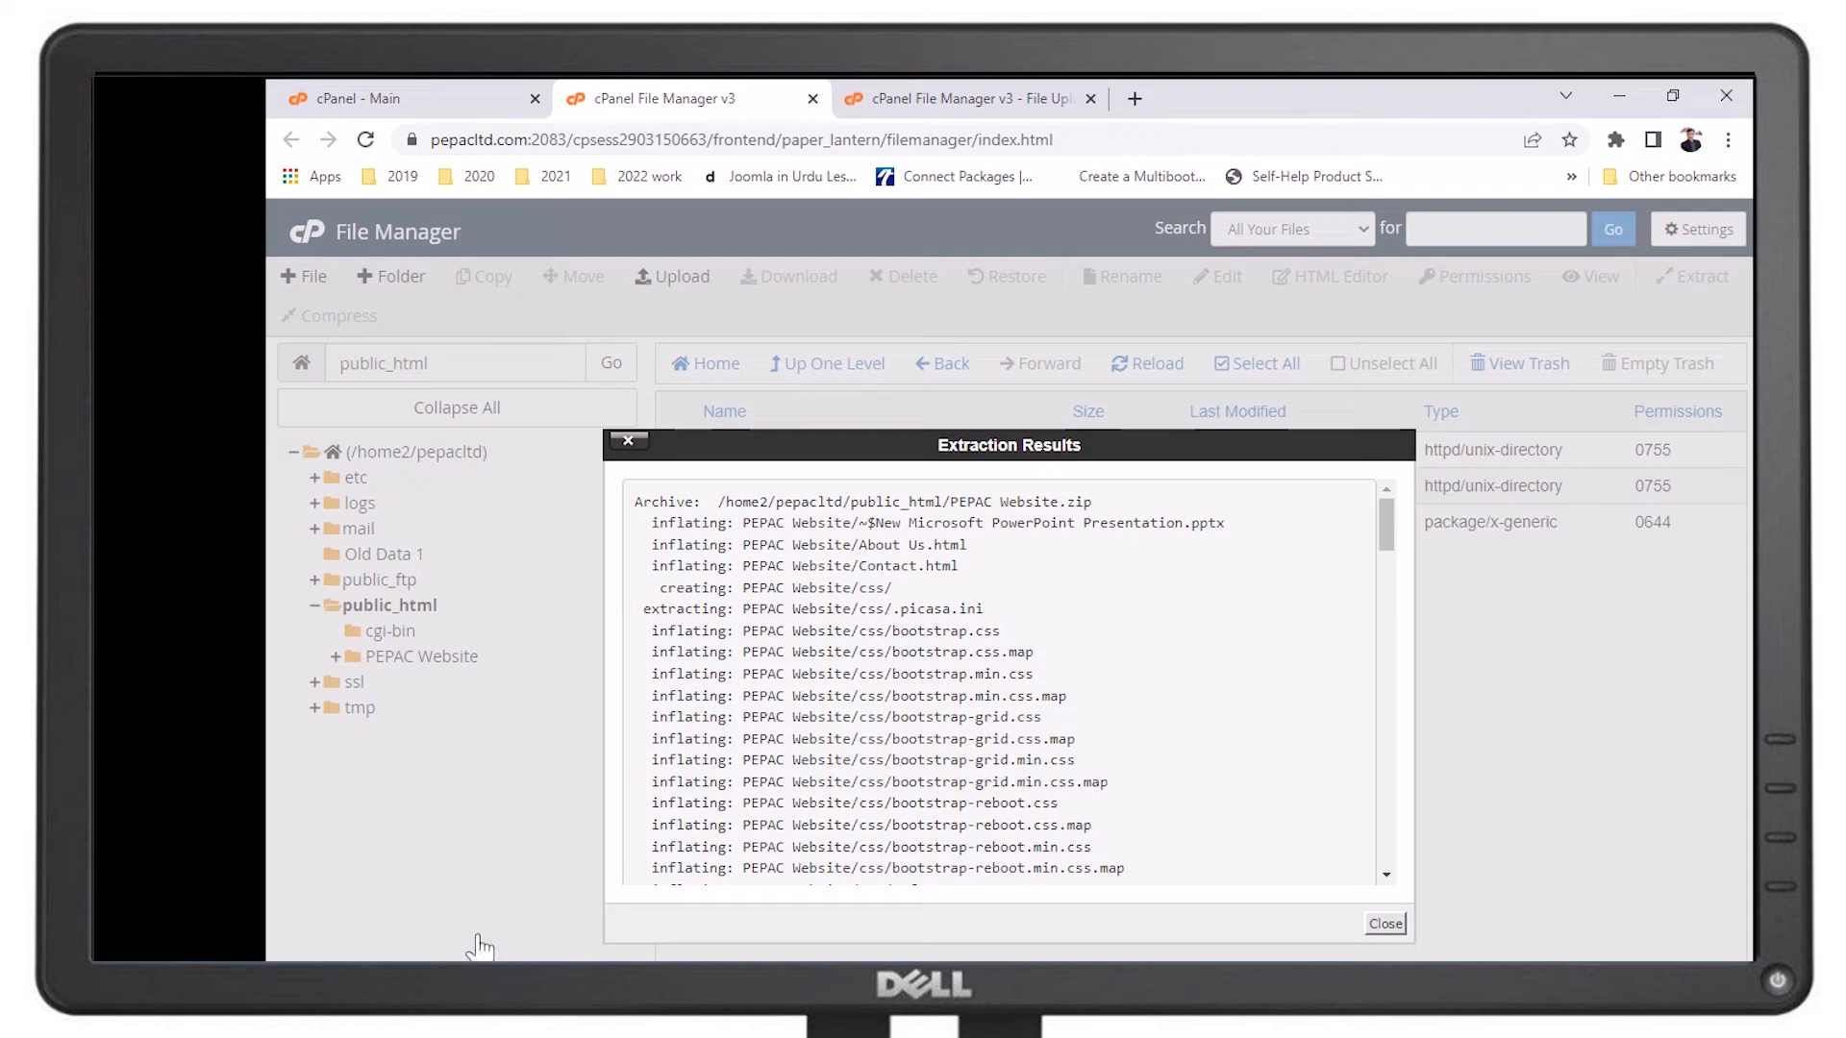
scroll(1255, 827, "down", 5)
scroll(1256, 827, "down", 10)
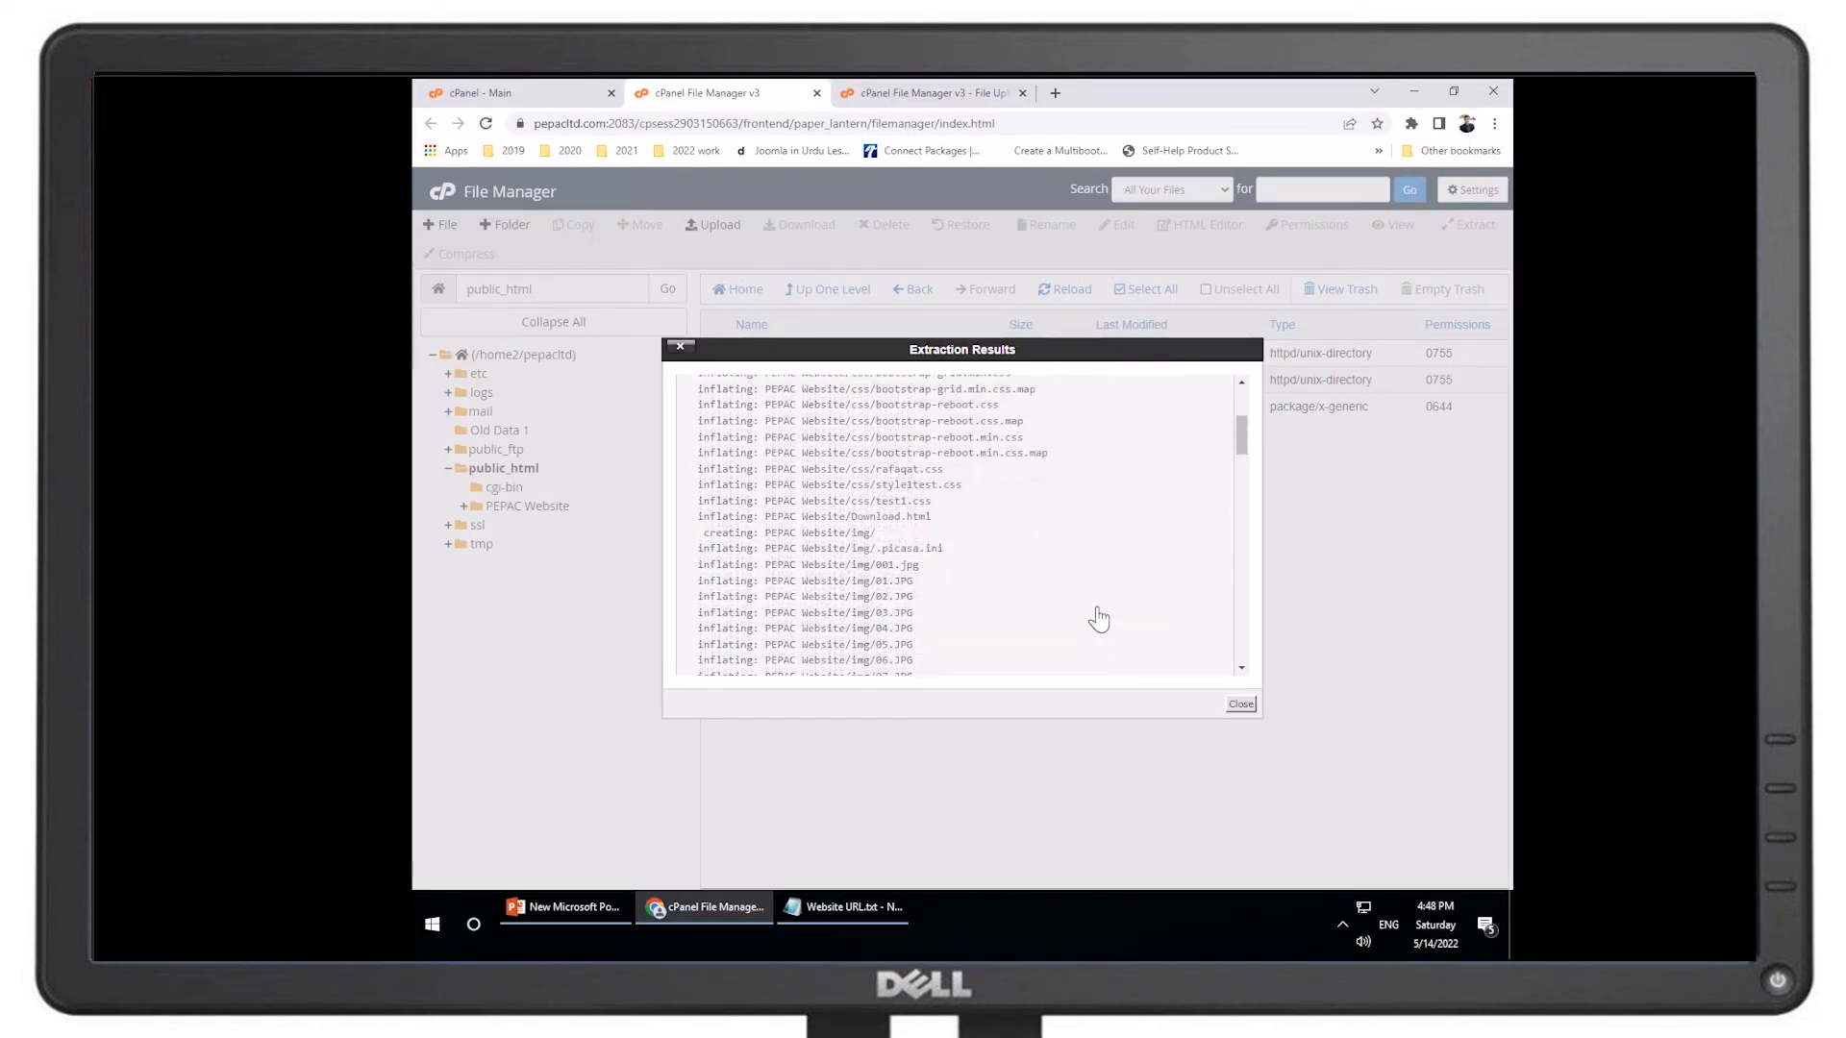
scroll(1099, 620, "up", 5)
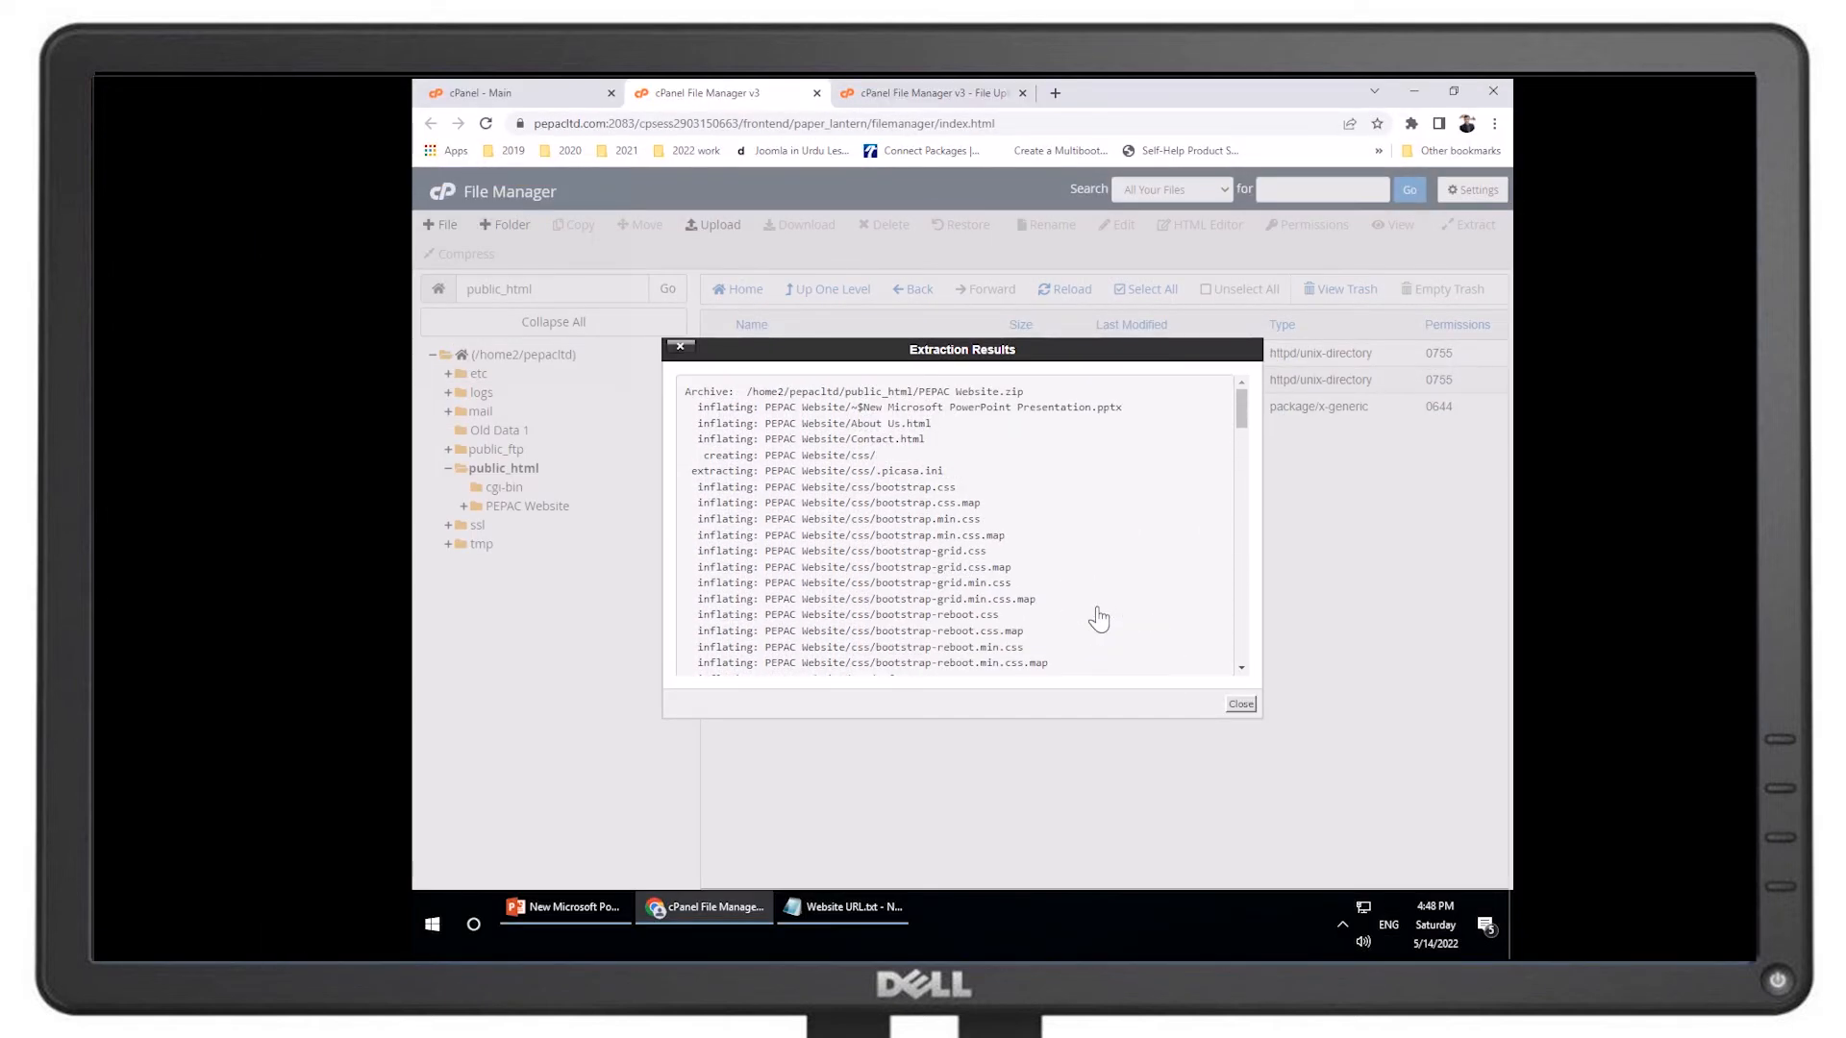
left_click(1240, 706)
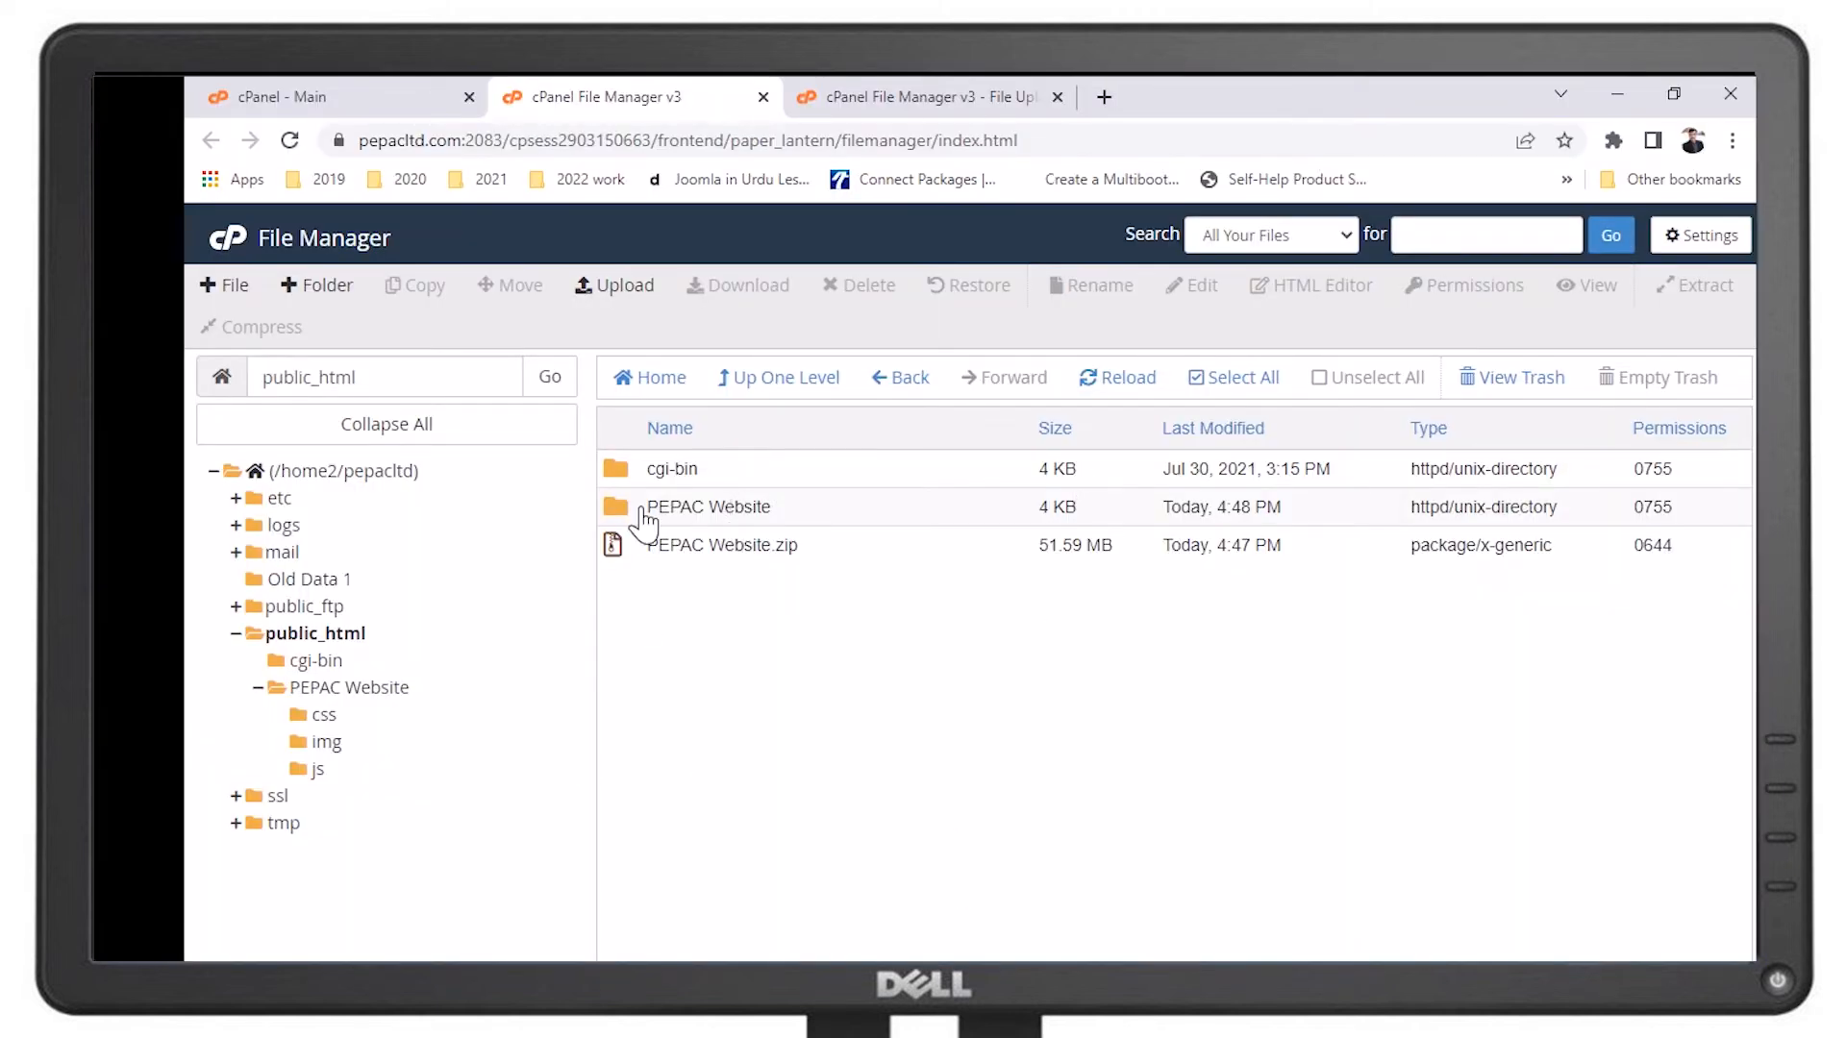
Move all files and folders inside the extracted PEPAC Website folder to /public_html, and open public_html.
double_click(642, 514)
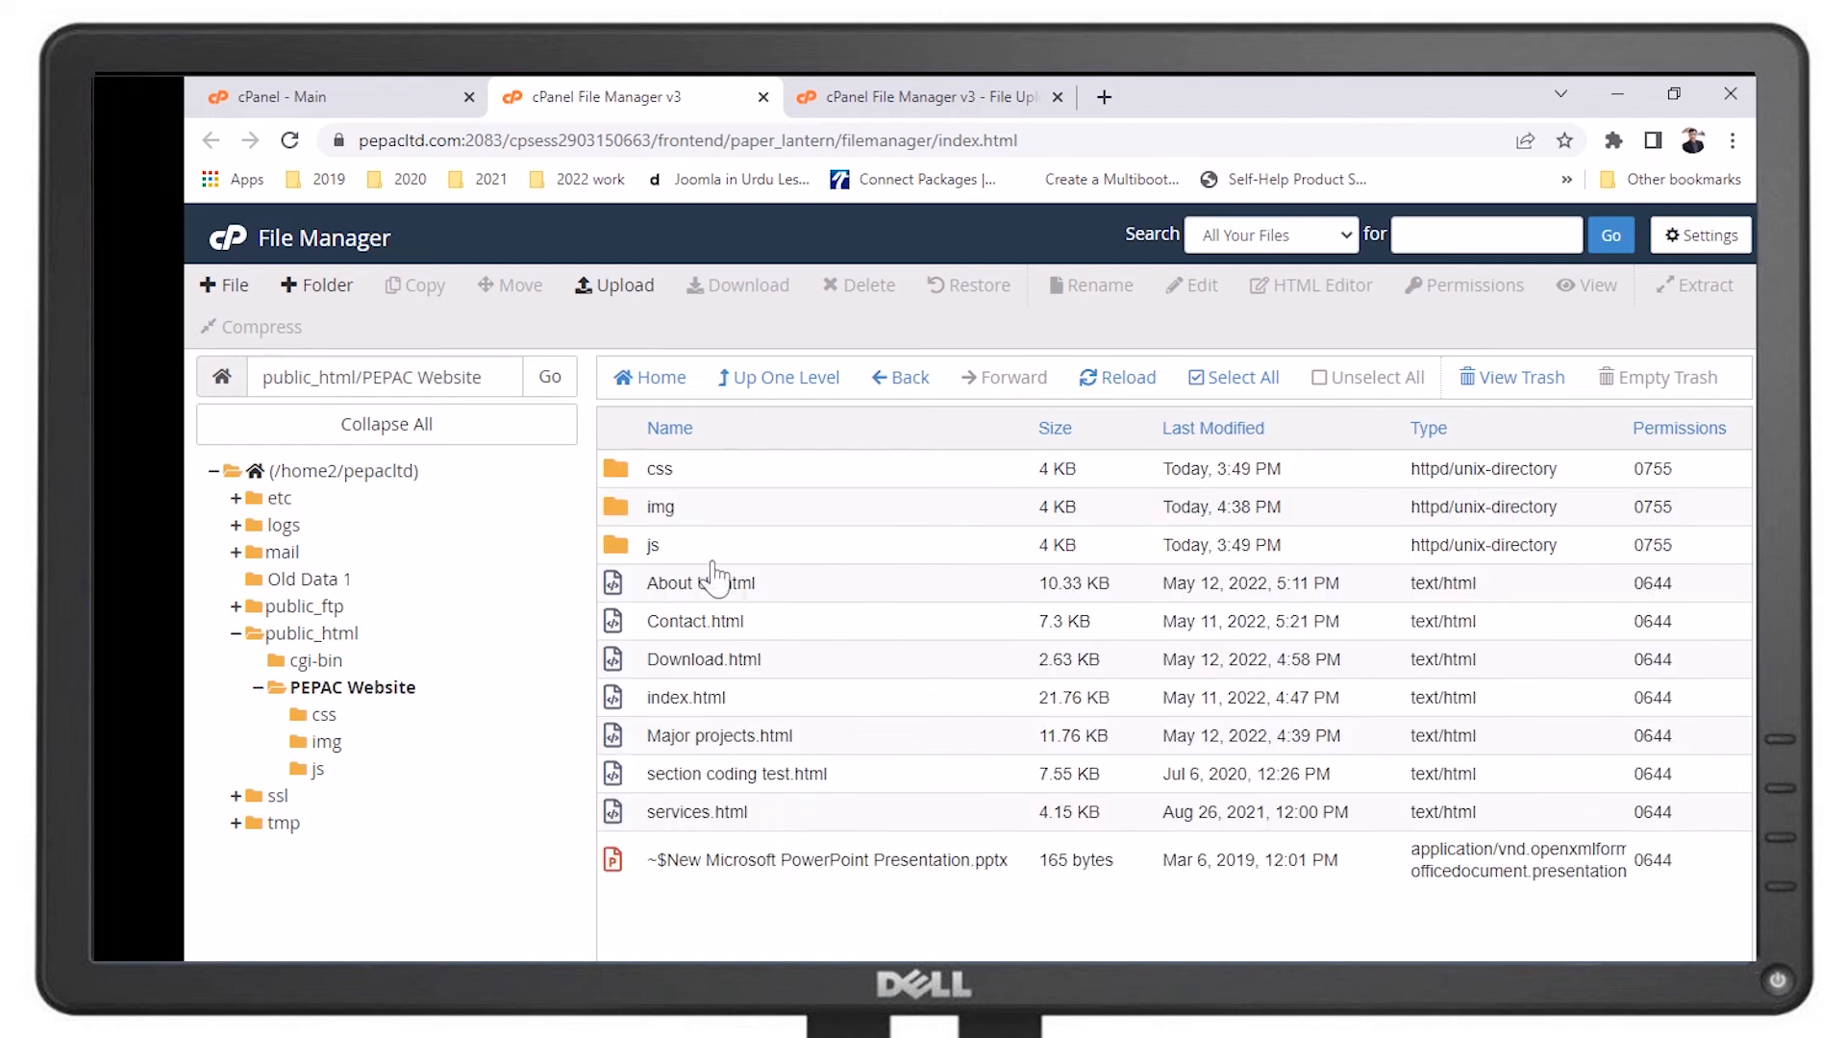
left_click_drag(637, 469, 1019, 588)
left_click(816, 567)
left_click(1240, 378)
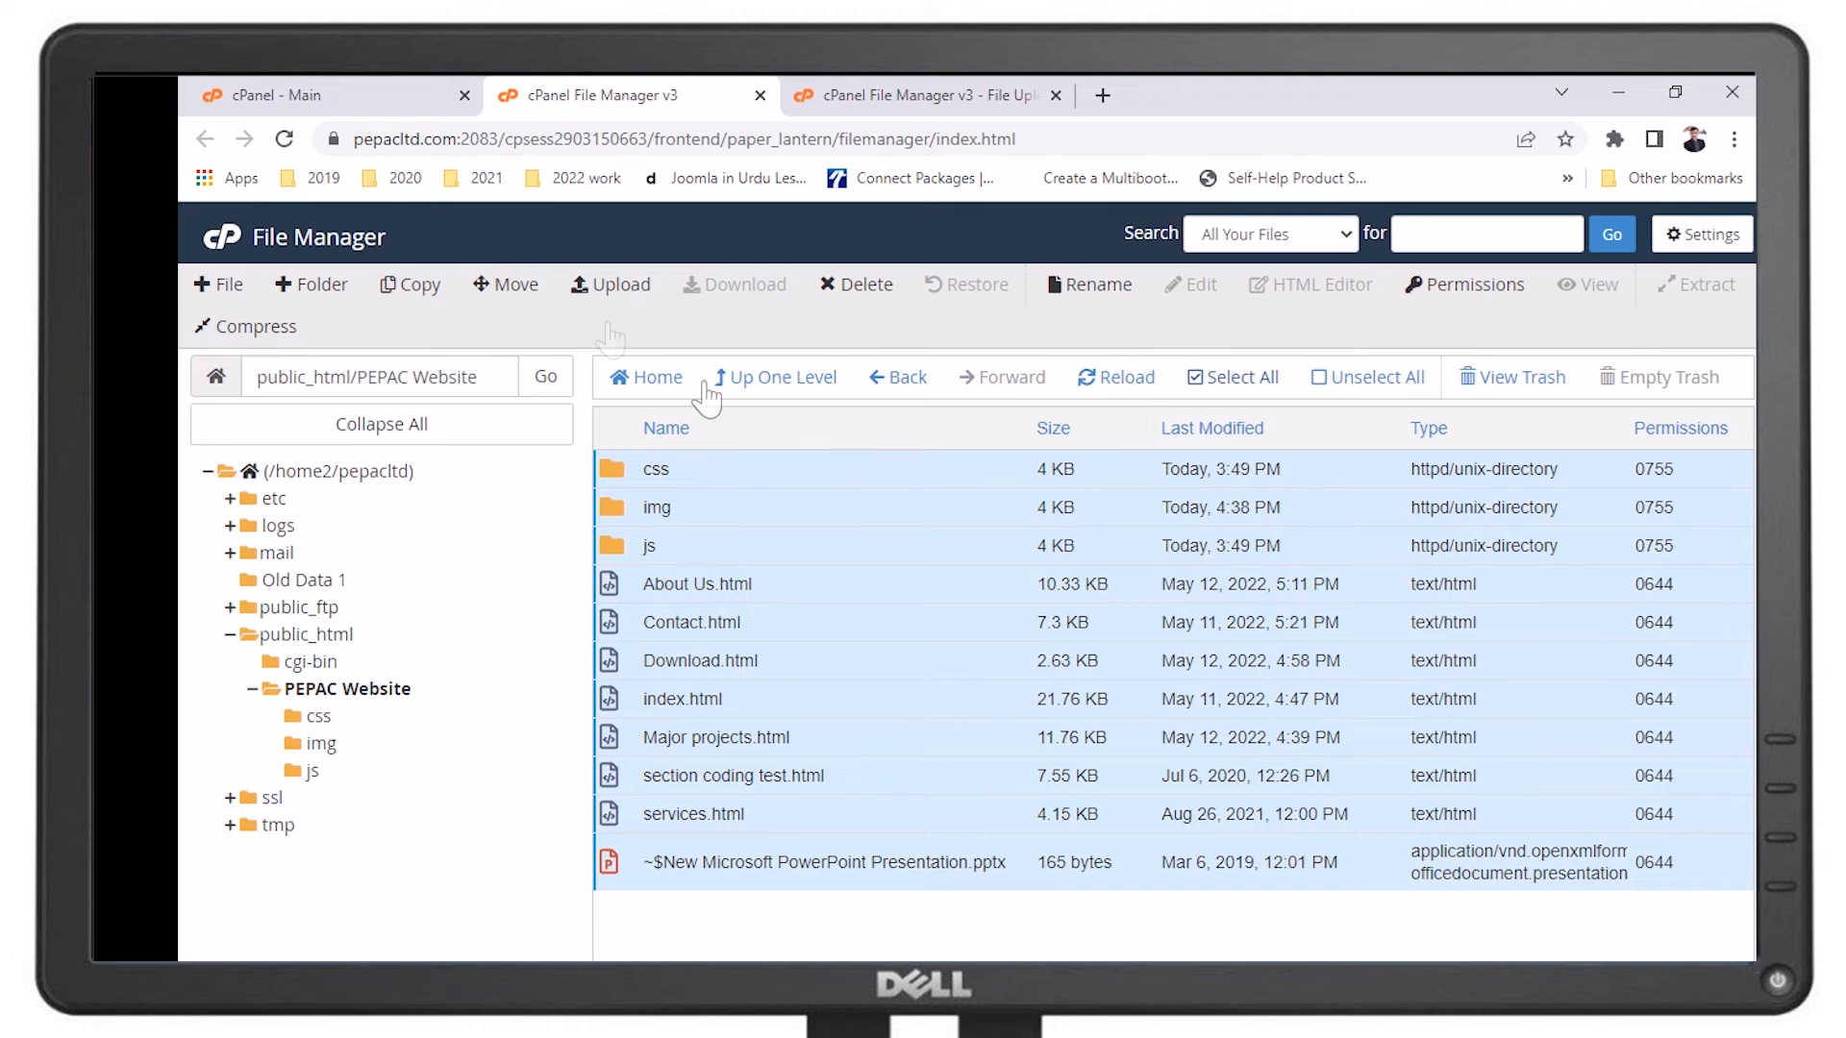
left_click(511, 288)
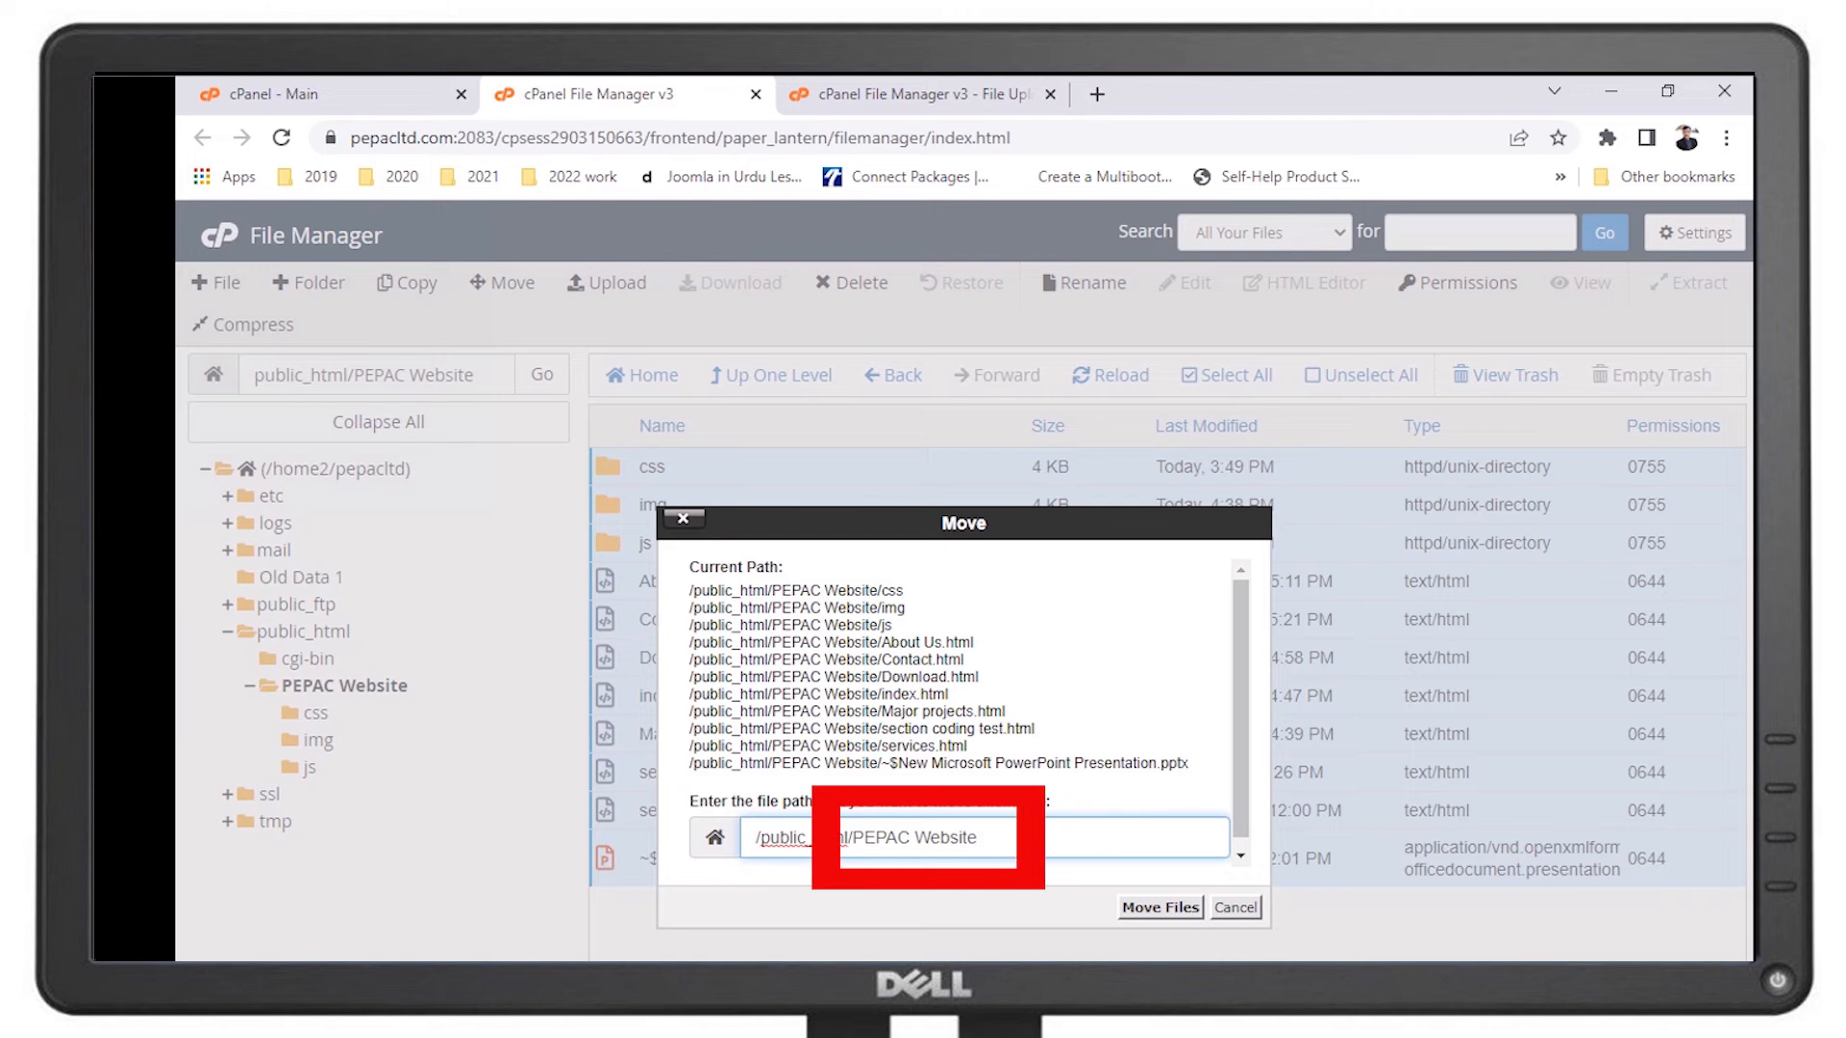
key("BackSpace")
key("BackSpace")
key("BackSpace")
key("BackSpace")
key("BackSpace")
key("BackSpace")
key("BackSpace")
key("BackSpace")
key("BackSpace")
key("BackSpace")
key("BackSpace")
key("BackSpace")
key("BackSpace")
key("BackSpace")
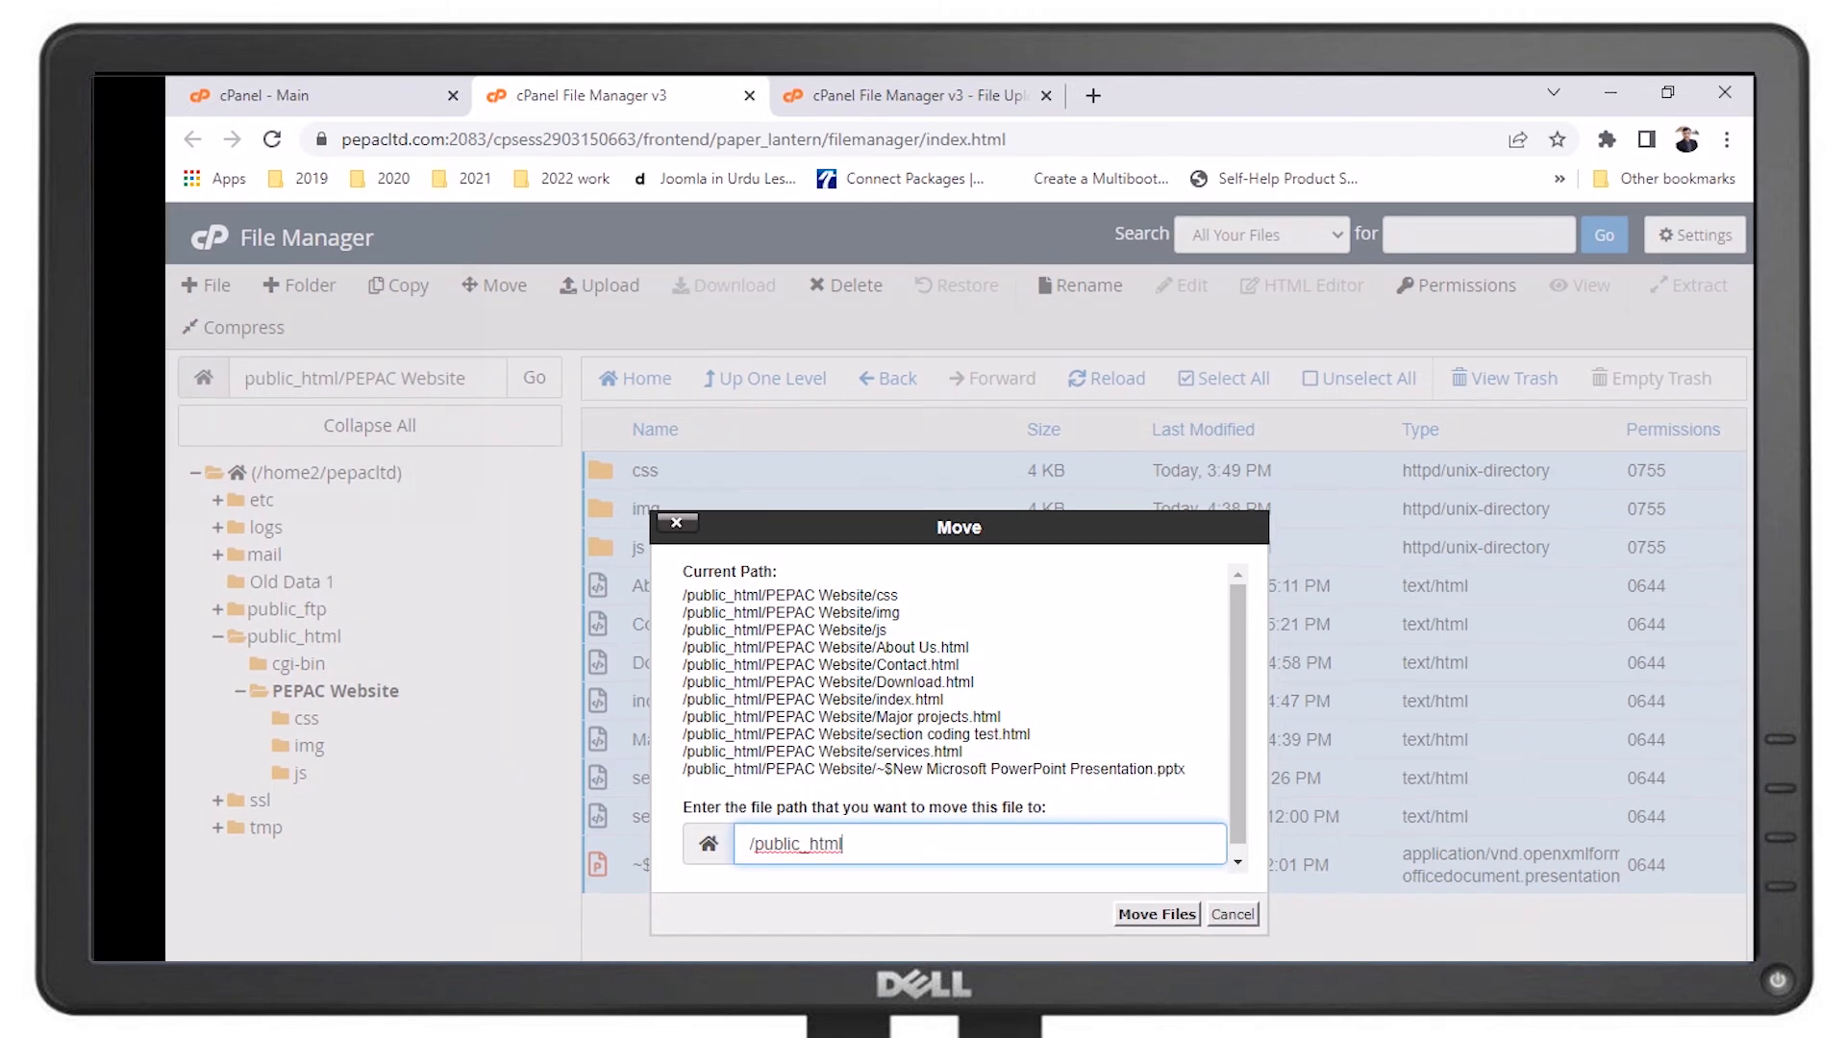
left_click(1149, 915)
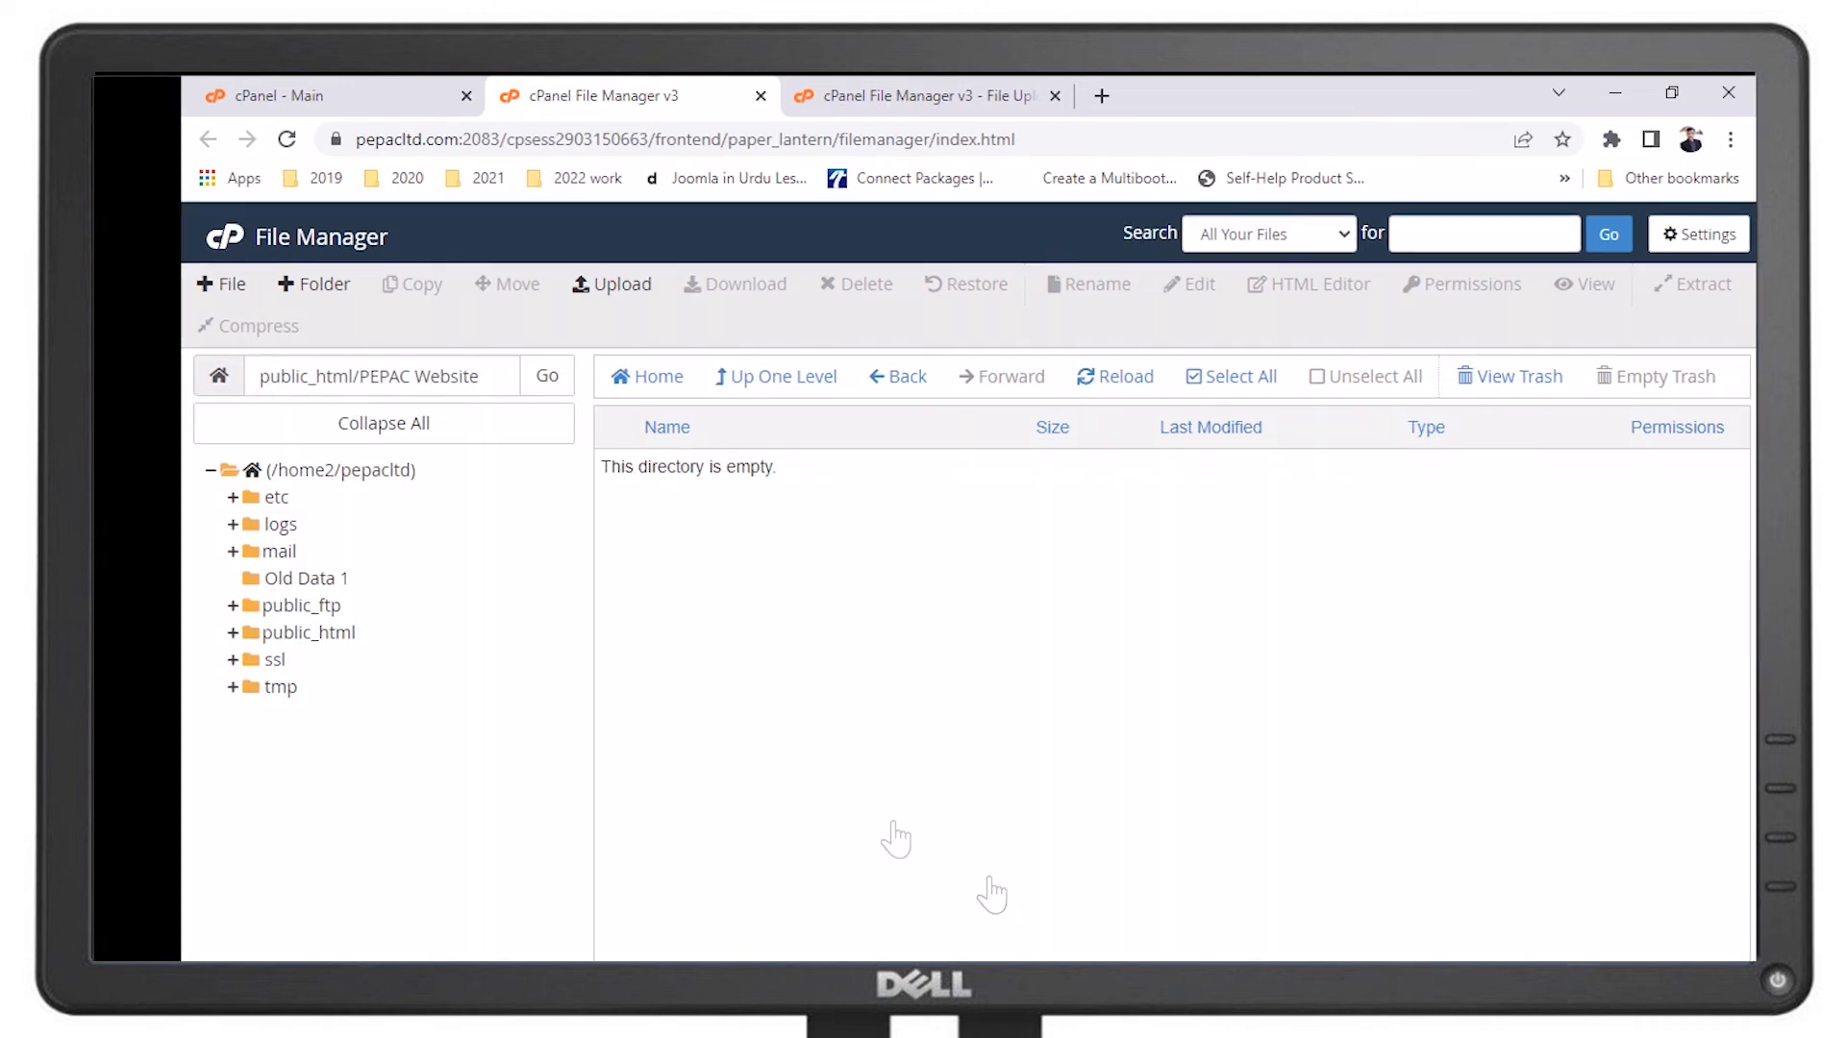
left_click(309, 634)
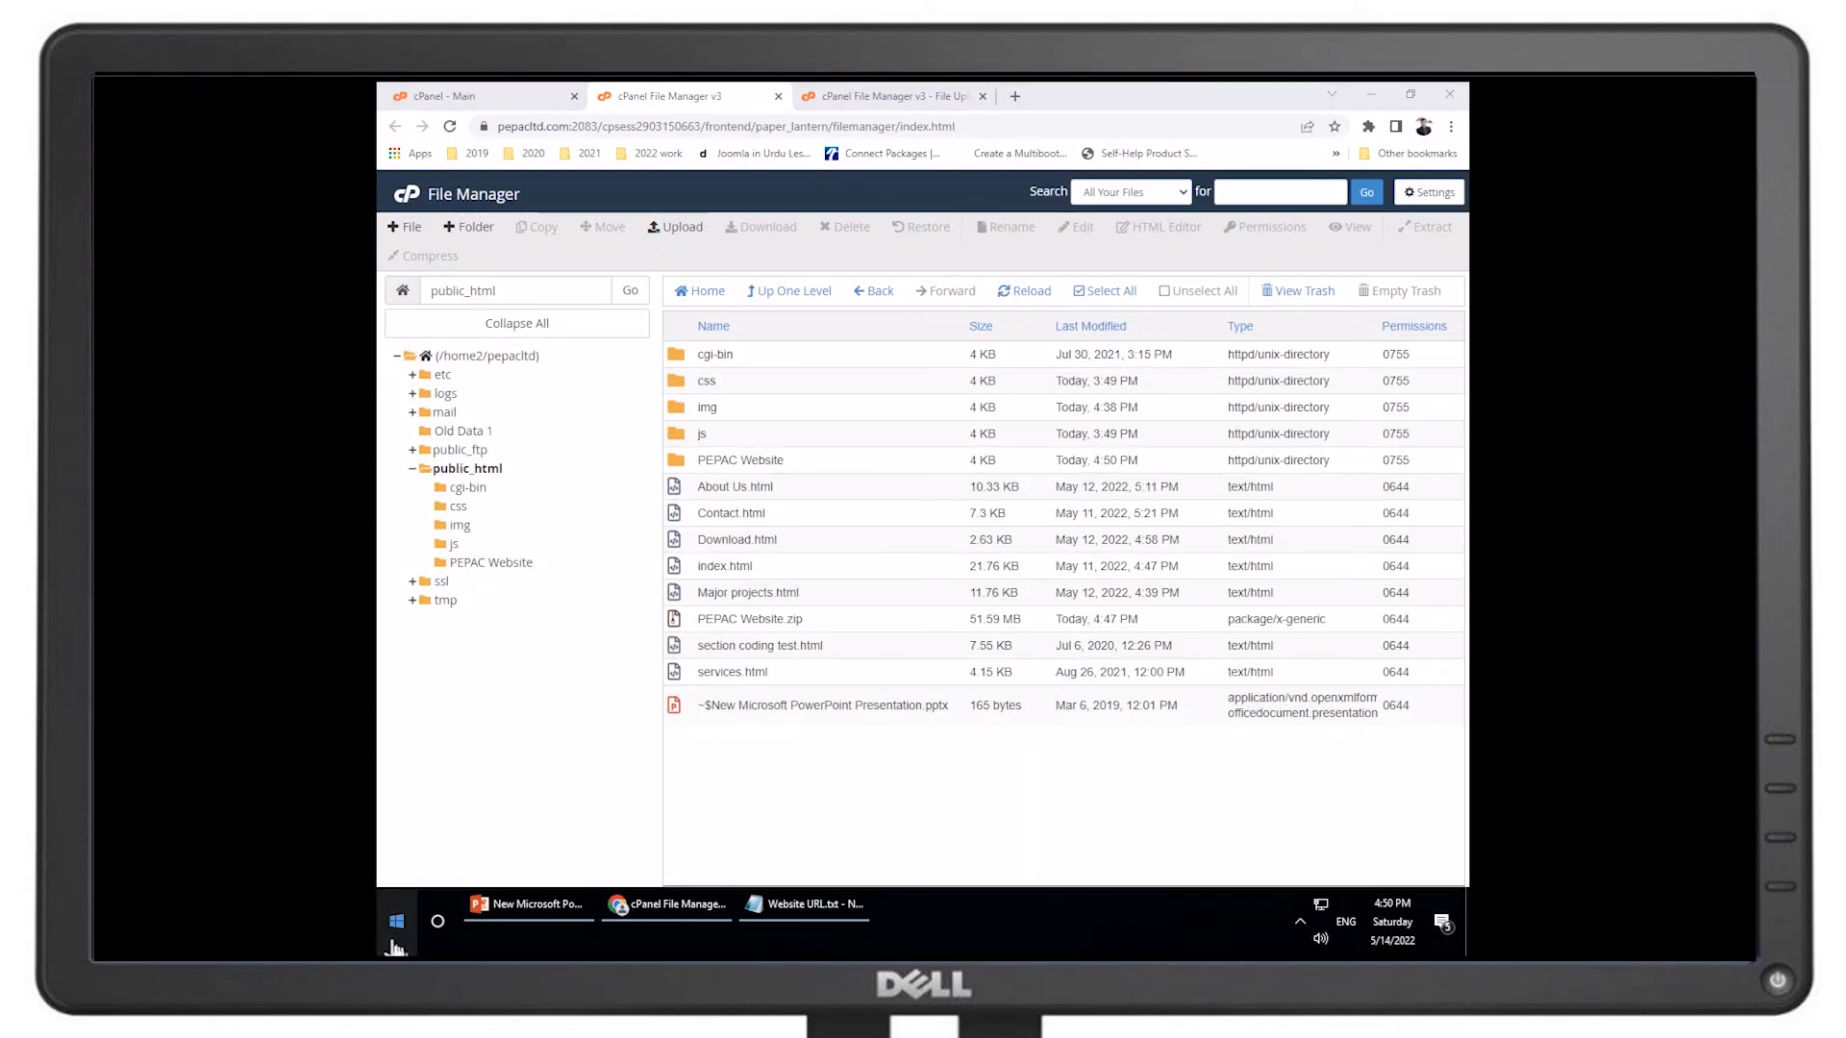
Switch to Opera Browser and close the Facebook page that loads at startup.
left_click(394, 947)
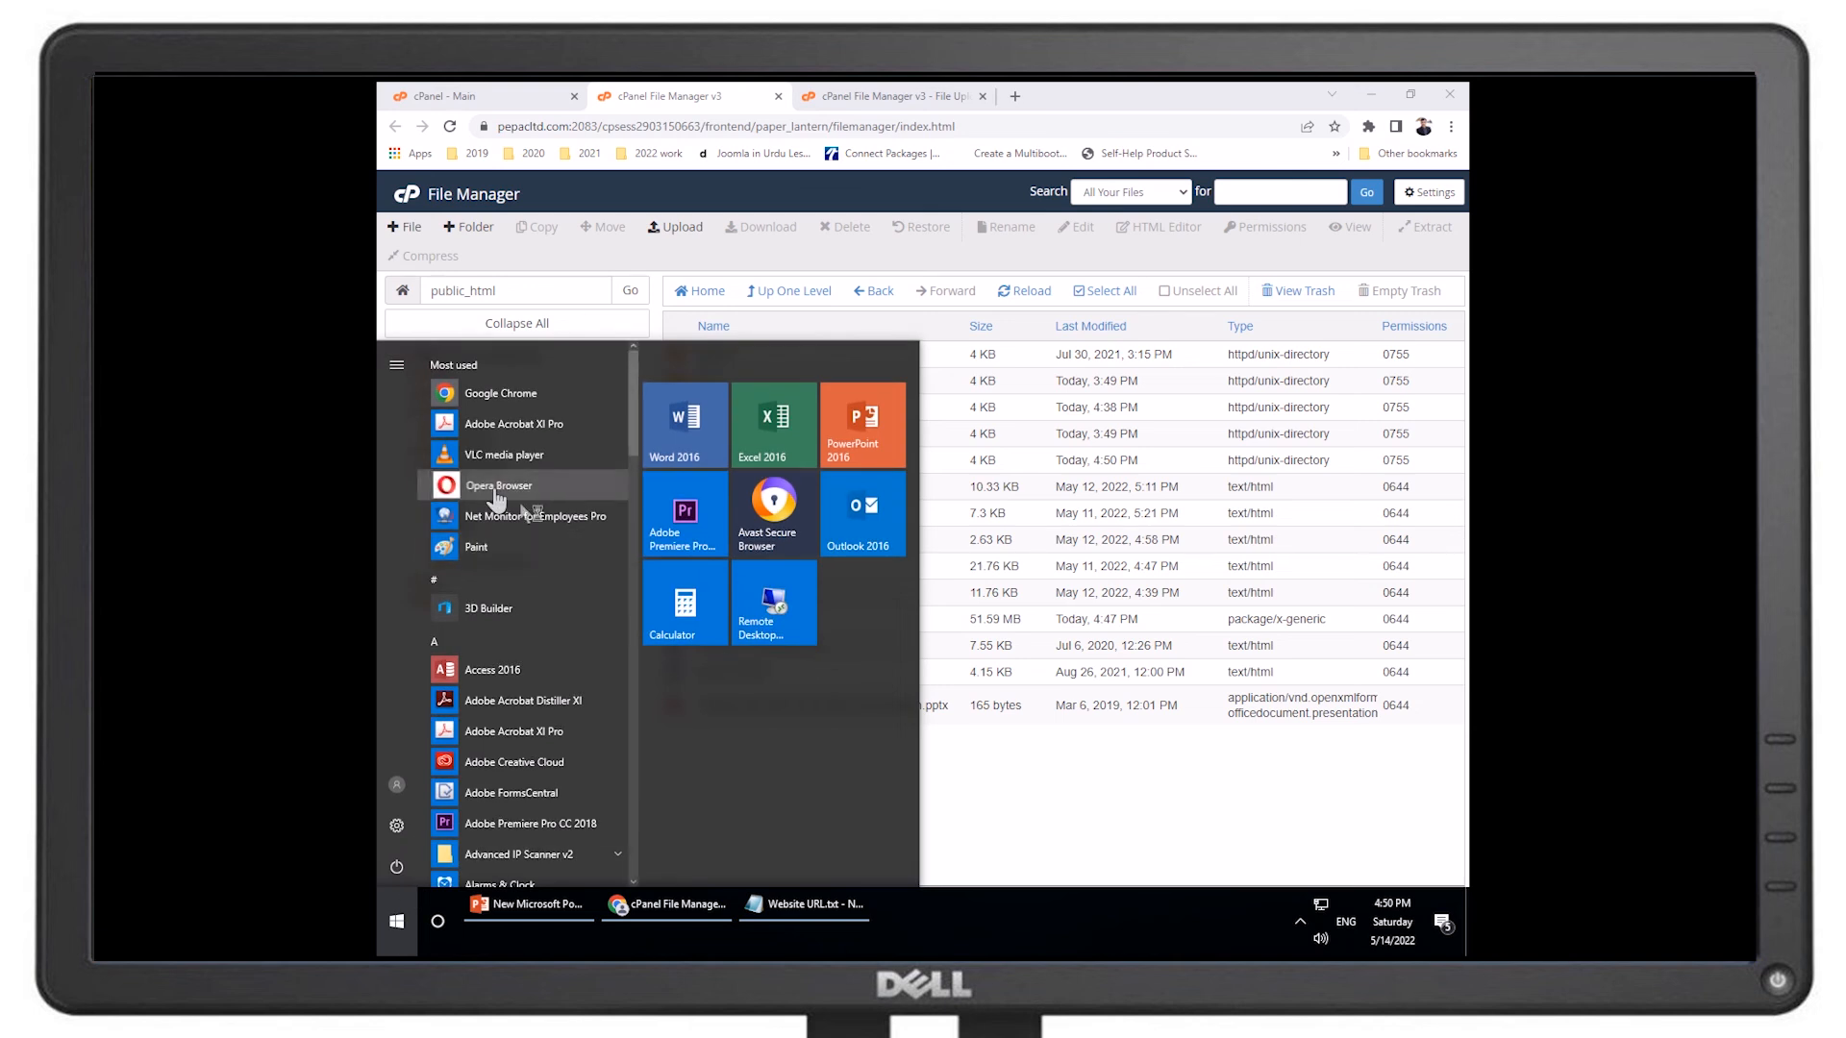
left_click(493, 498)
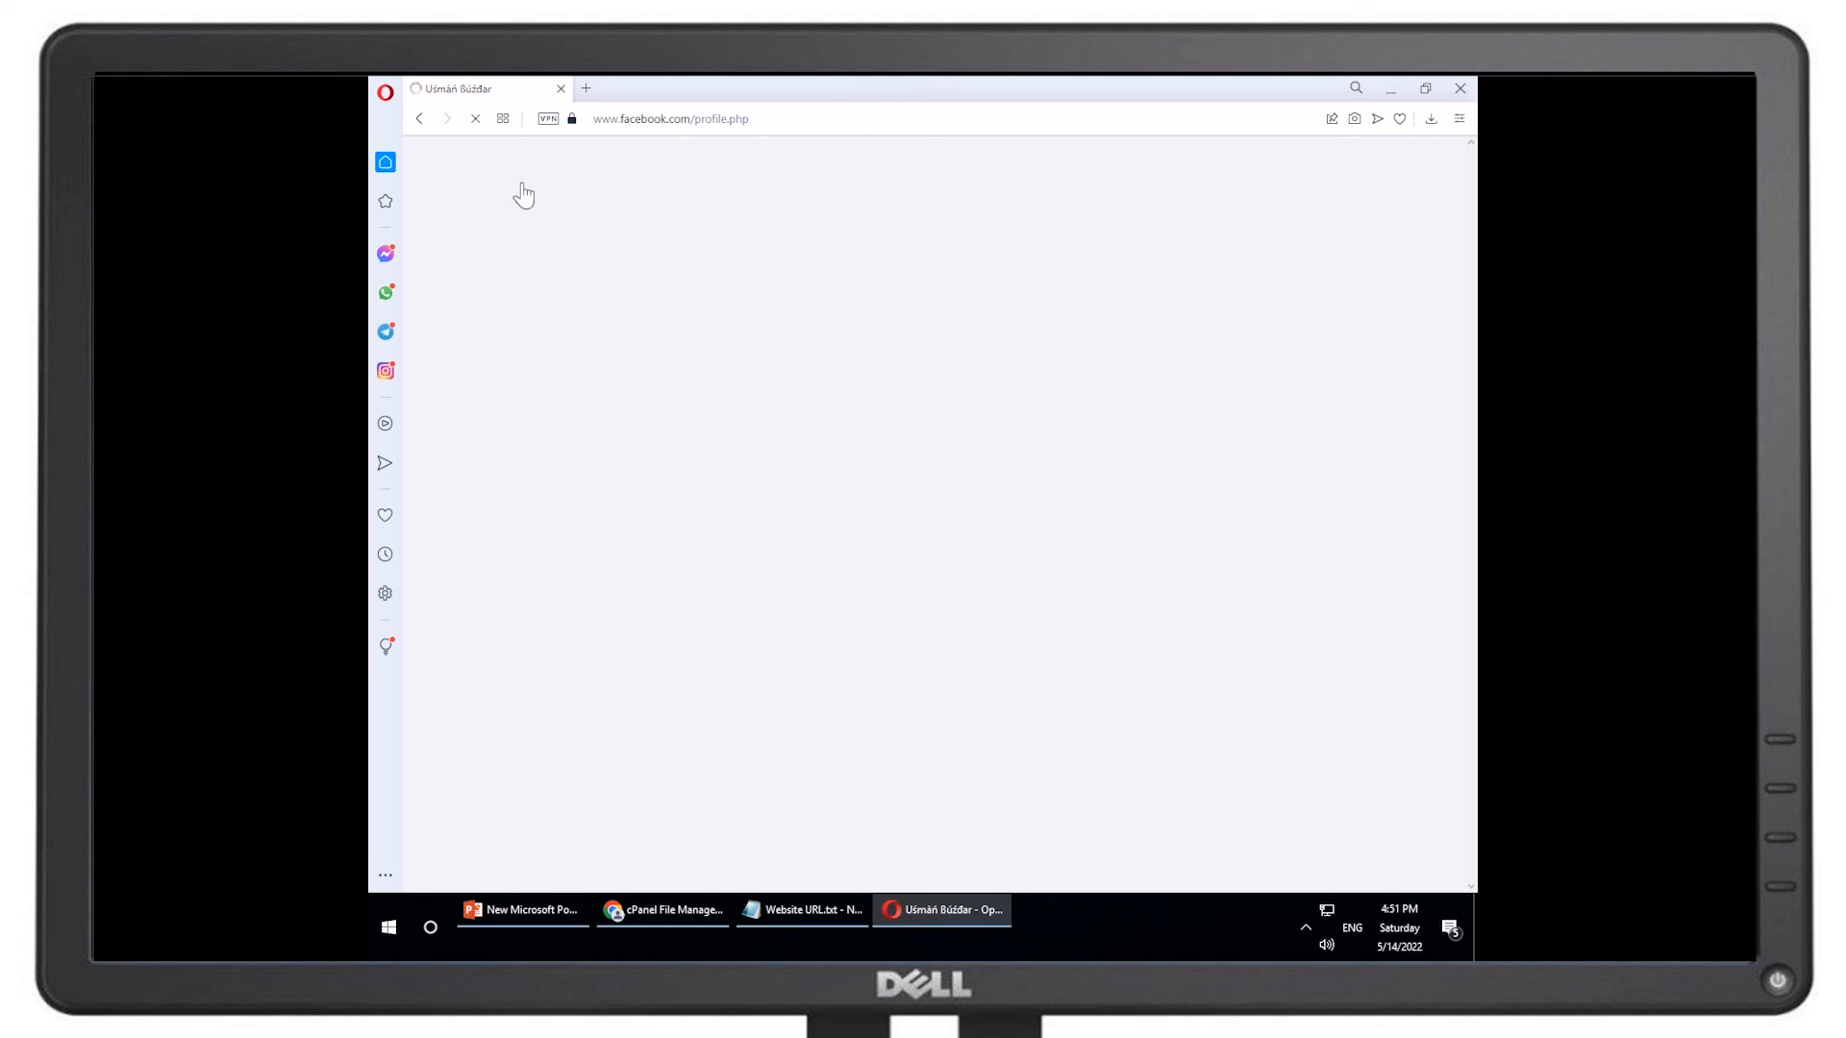
left_click(561, 88)
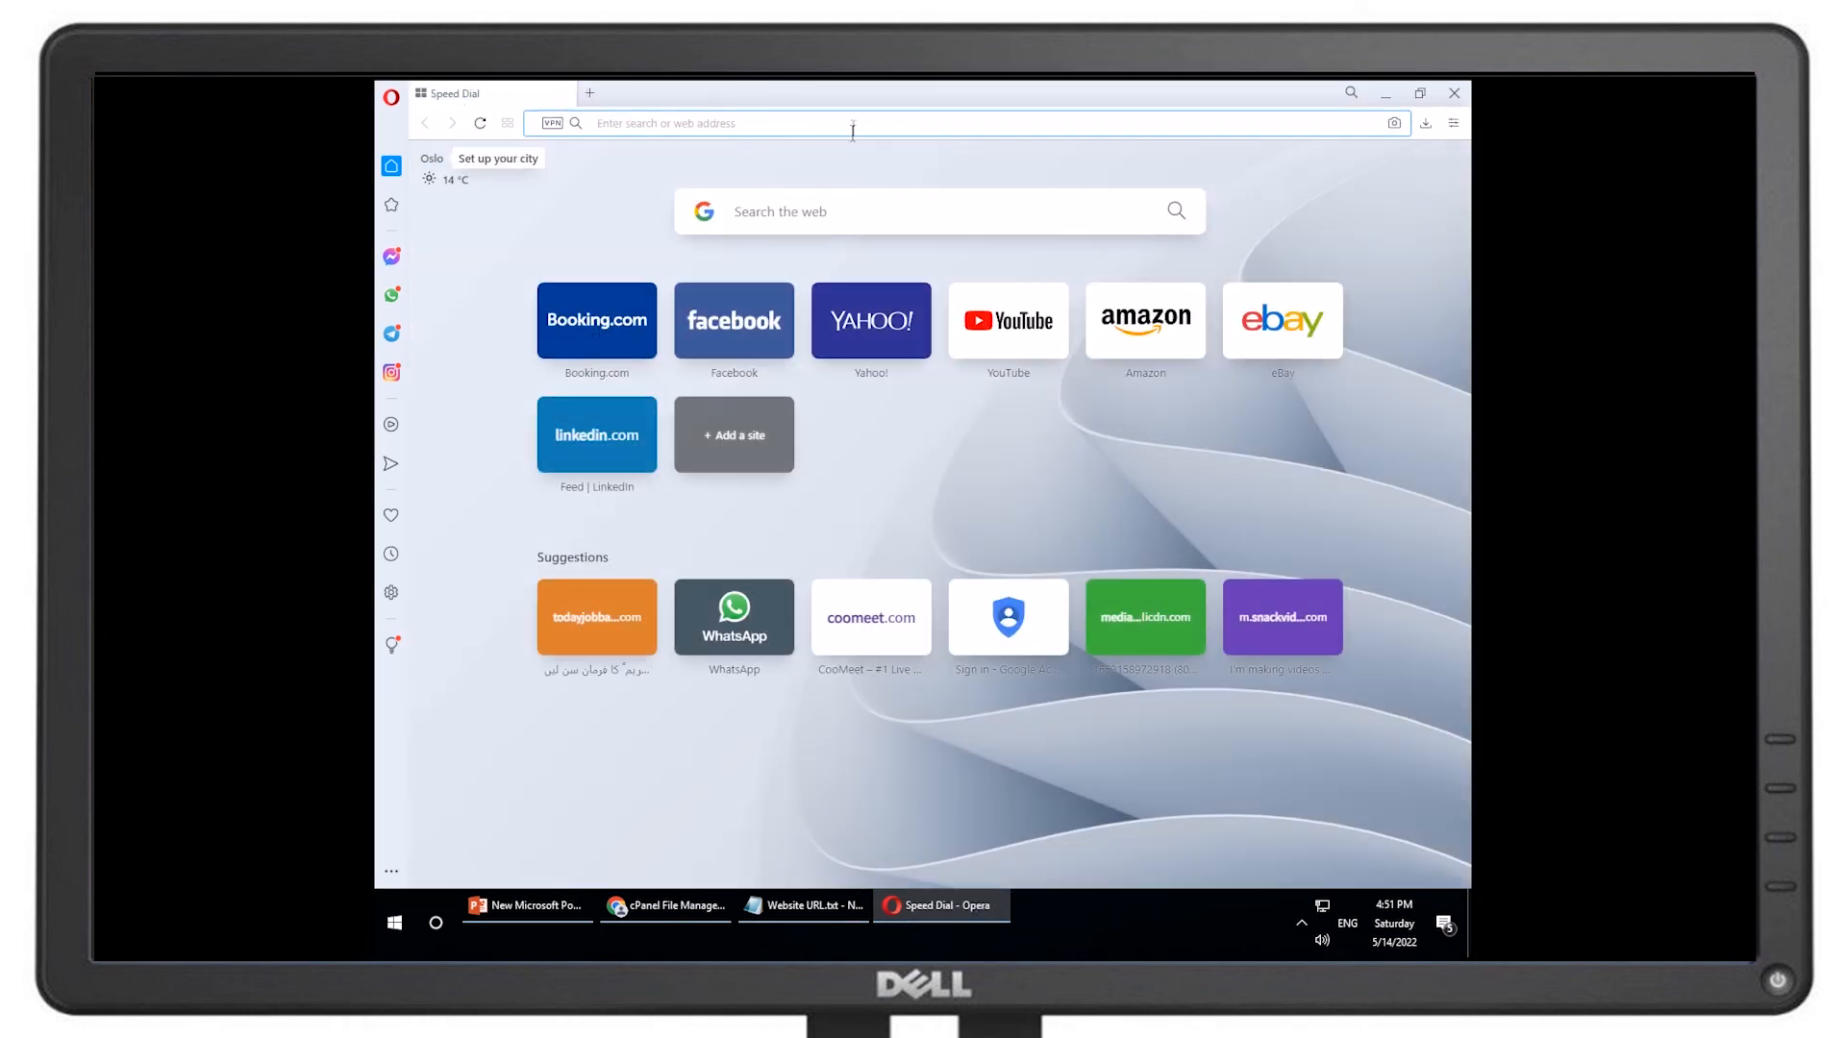
Load the published website at pepacltd.com.
left_click(851, 133)
left_click(919, 782)
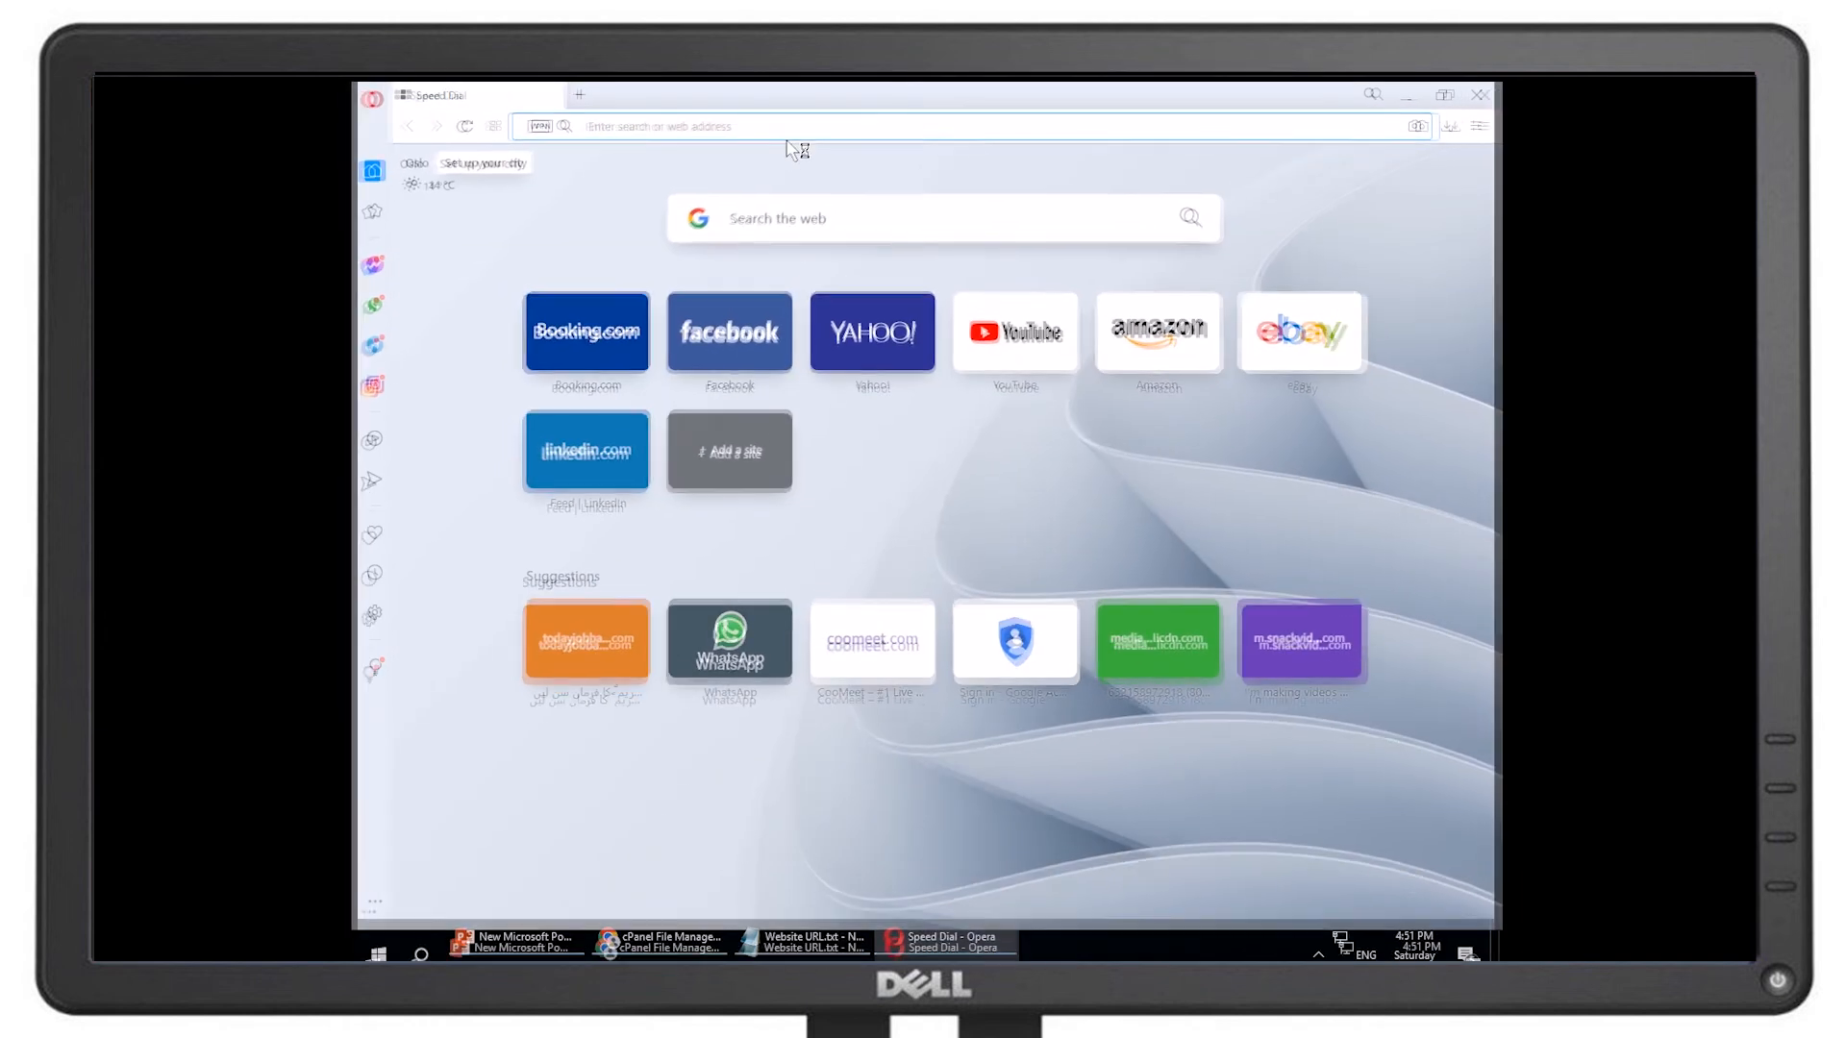
left_click(787, 137)
type("p")
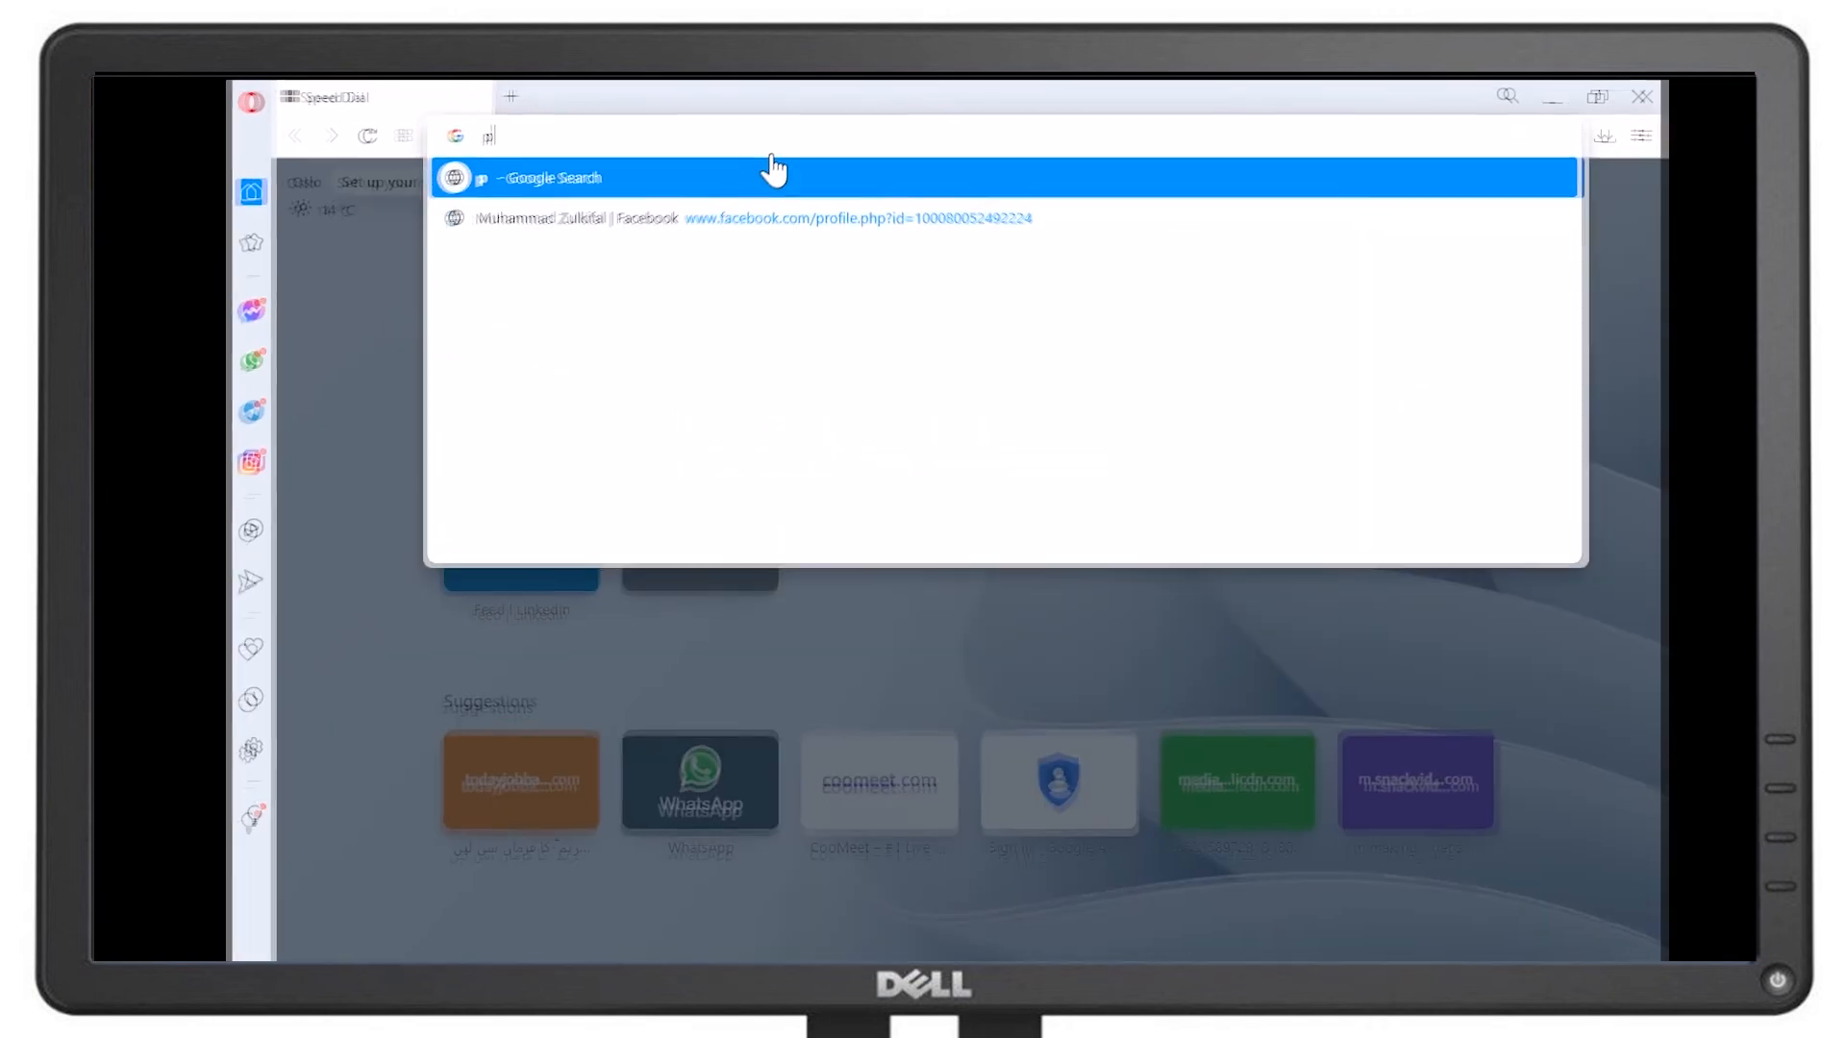
type("epacl")
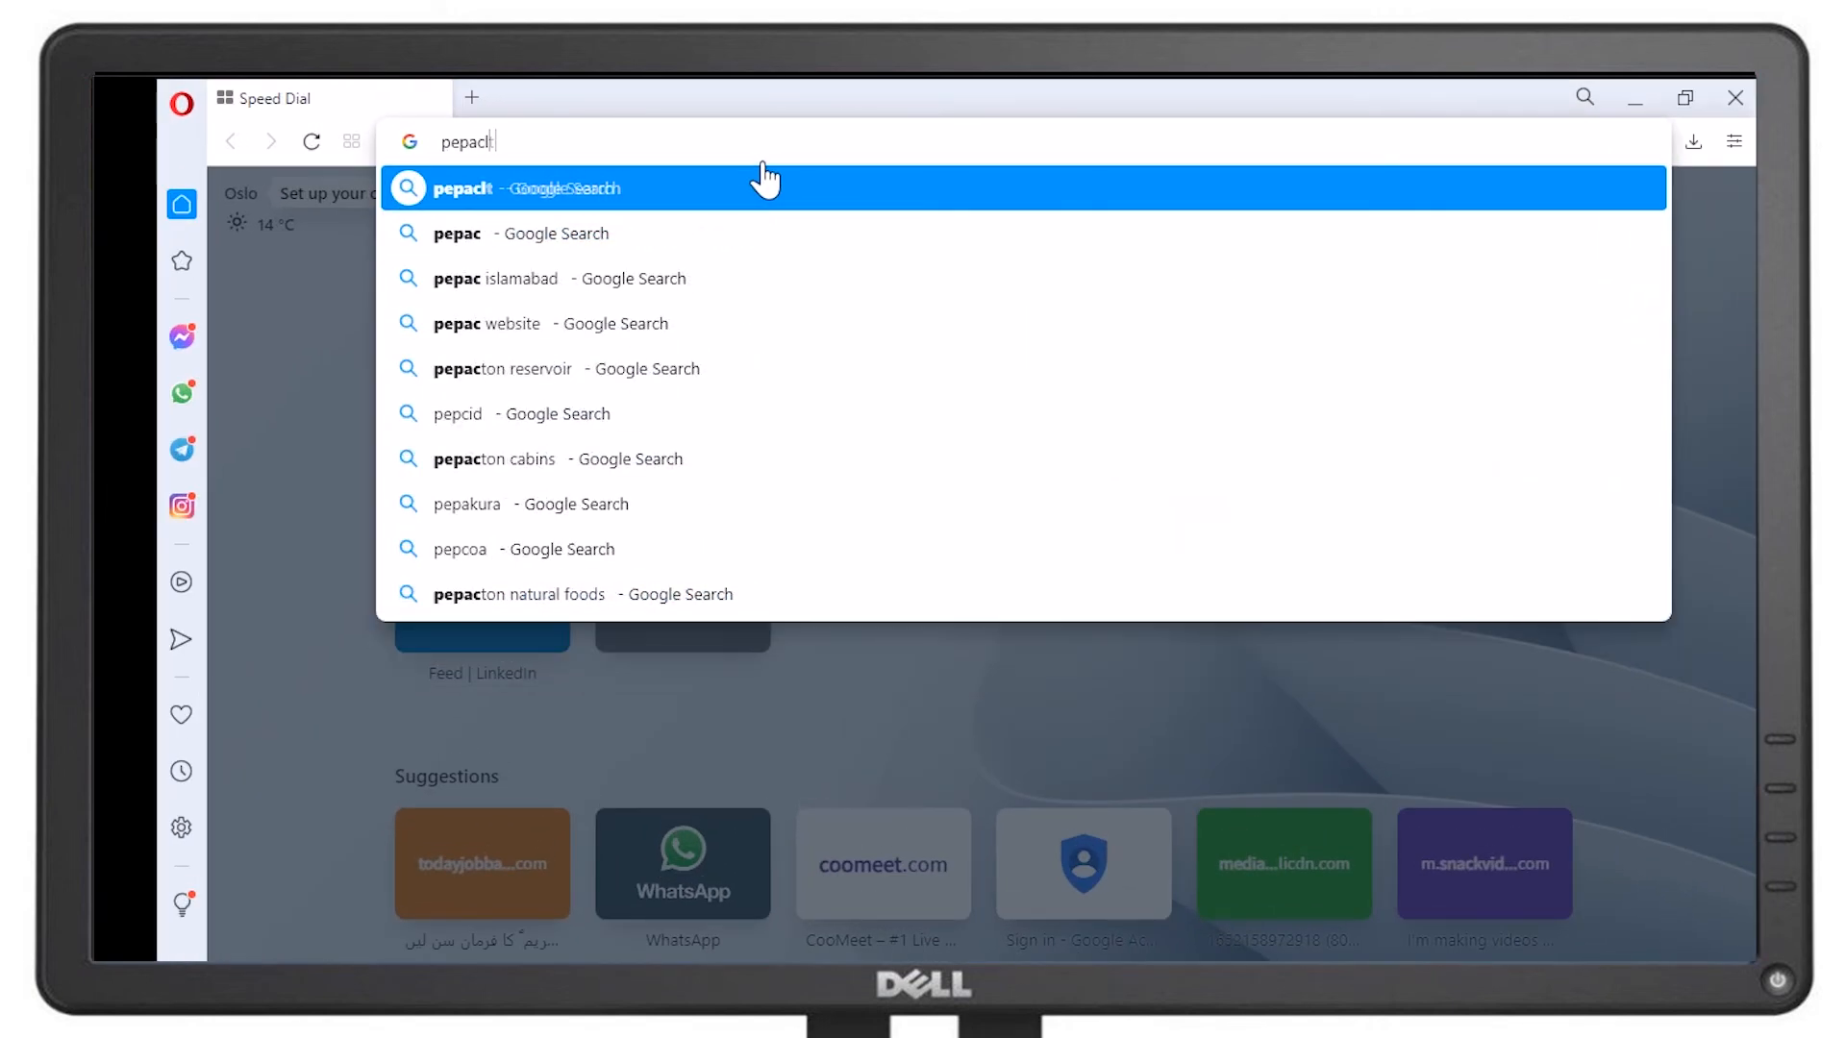
type("td.com")
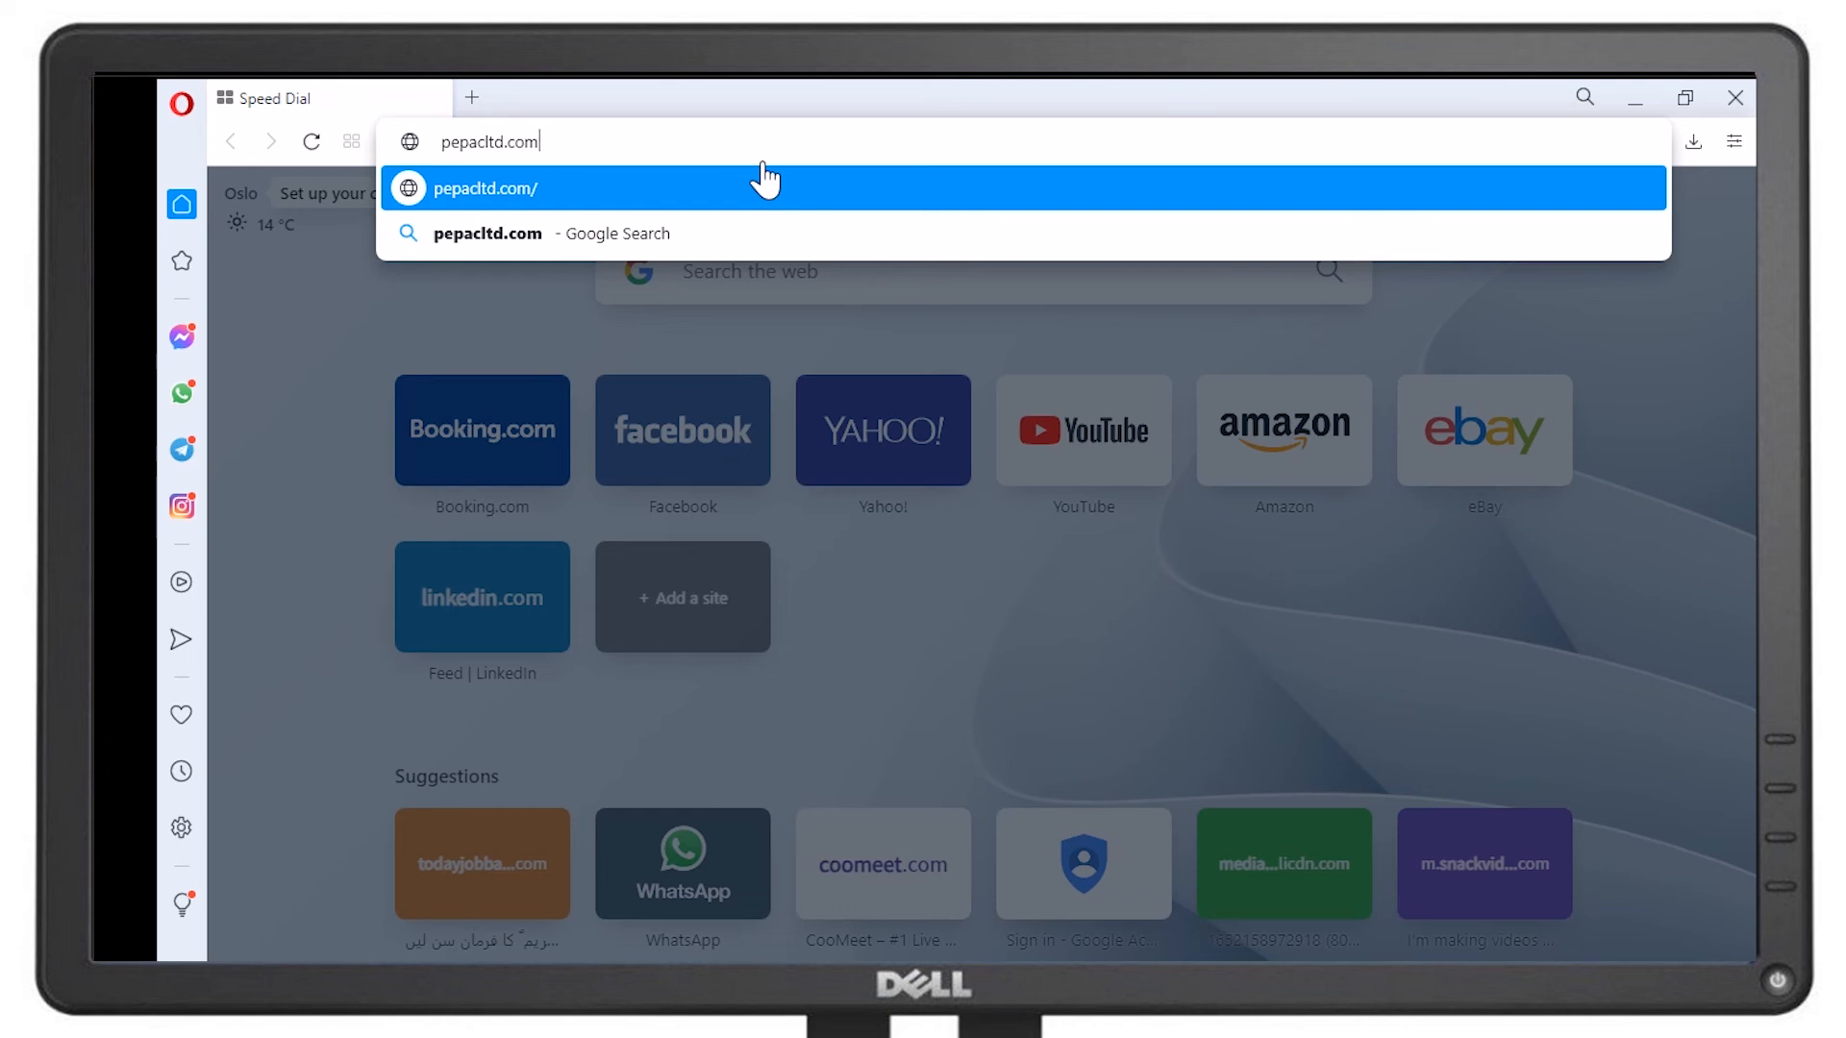
key("Return")
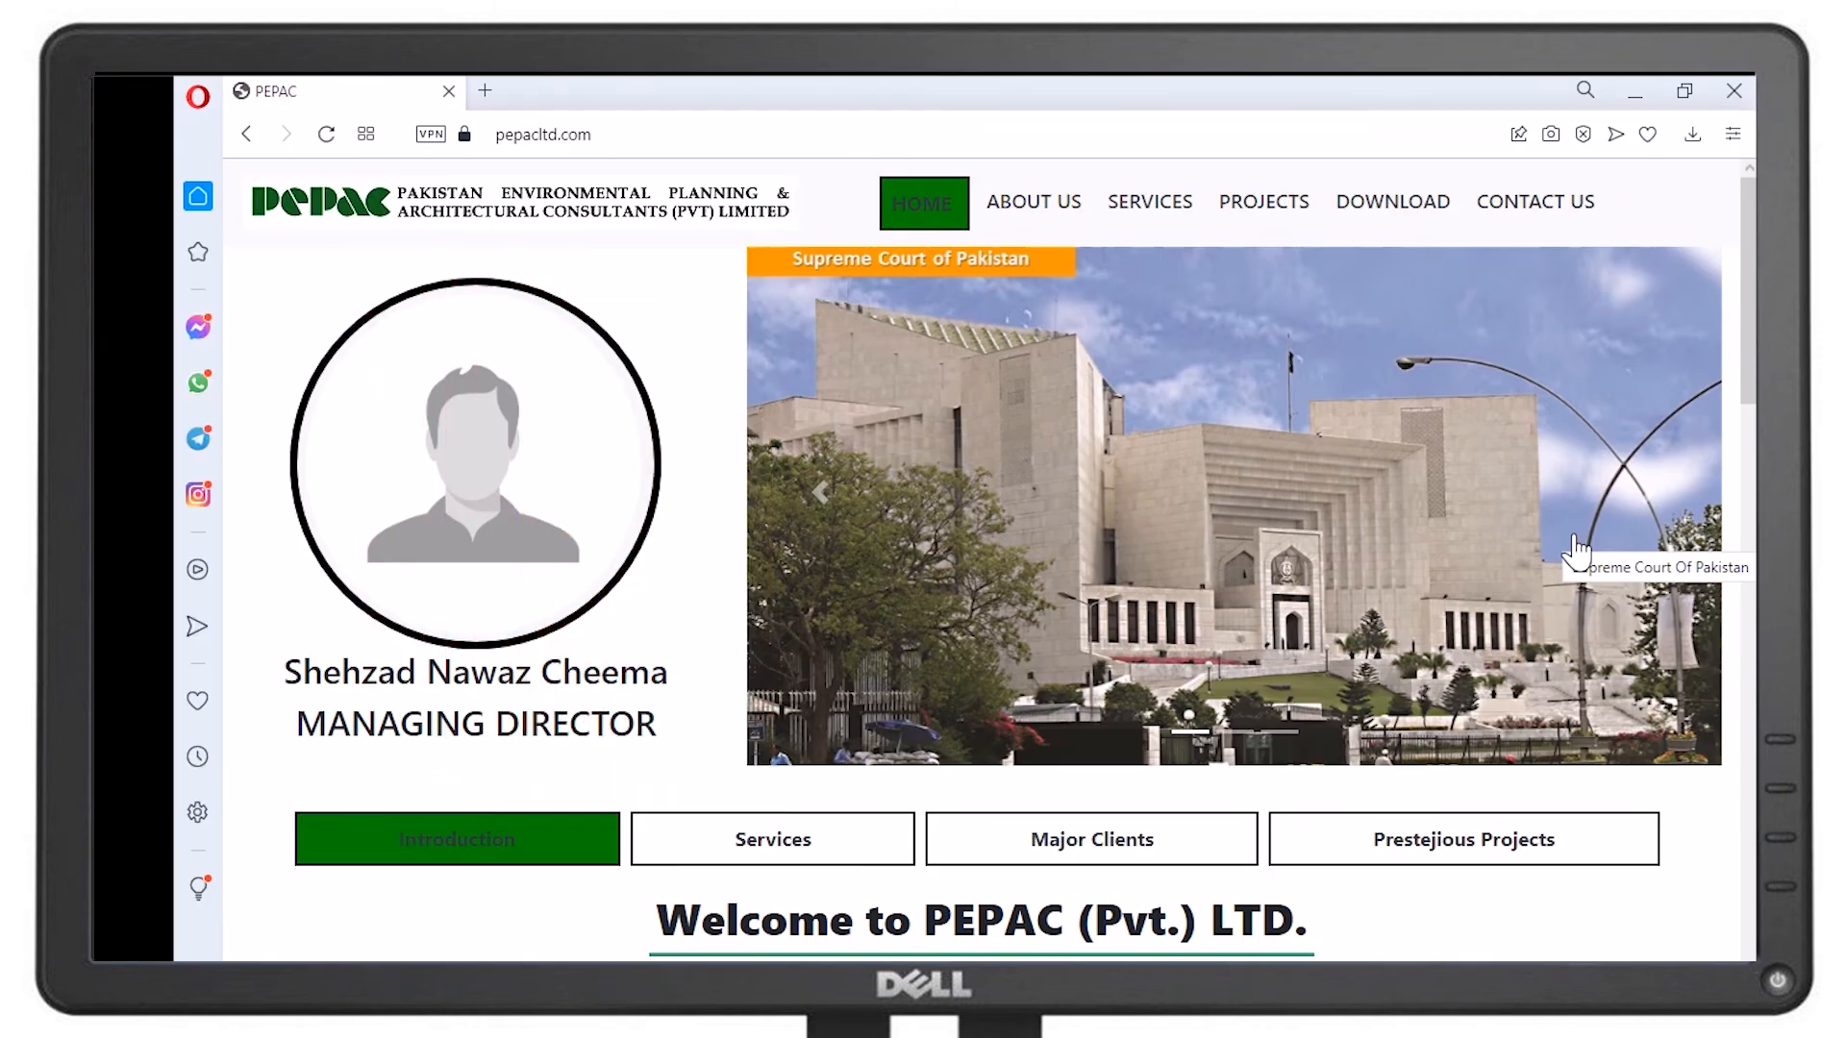
Examine the home page's Introduction, Services, Major Clients and Prestejious Projects sections.
scroll(1574, 549, "down", 5)
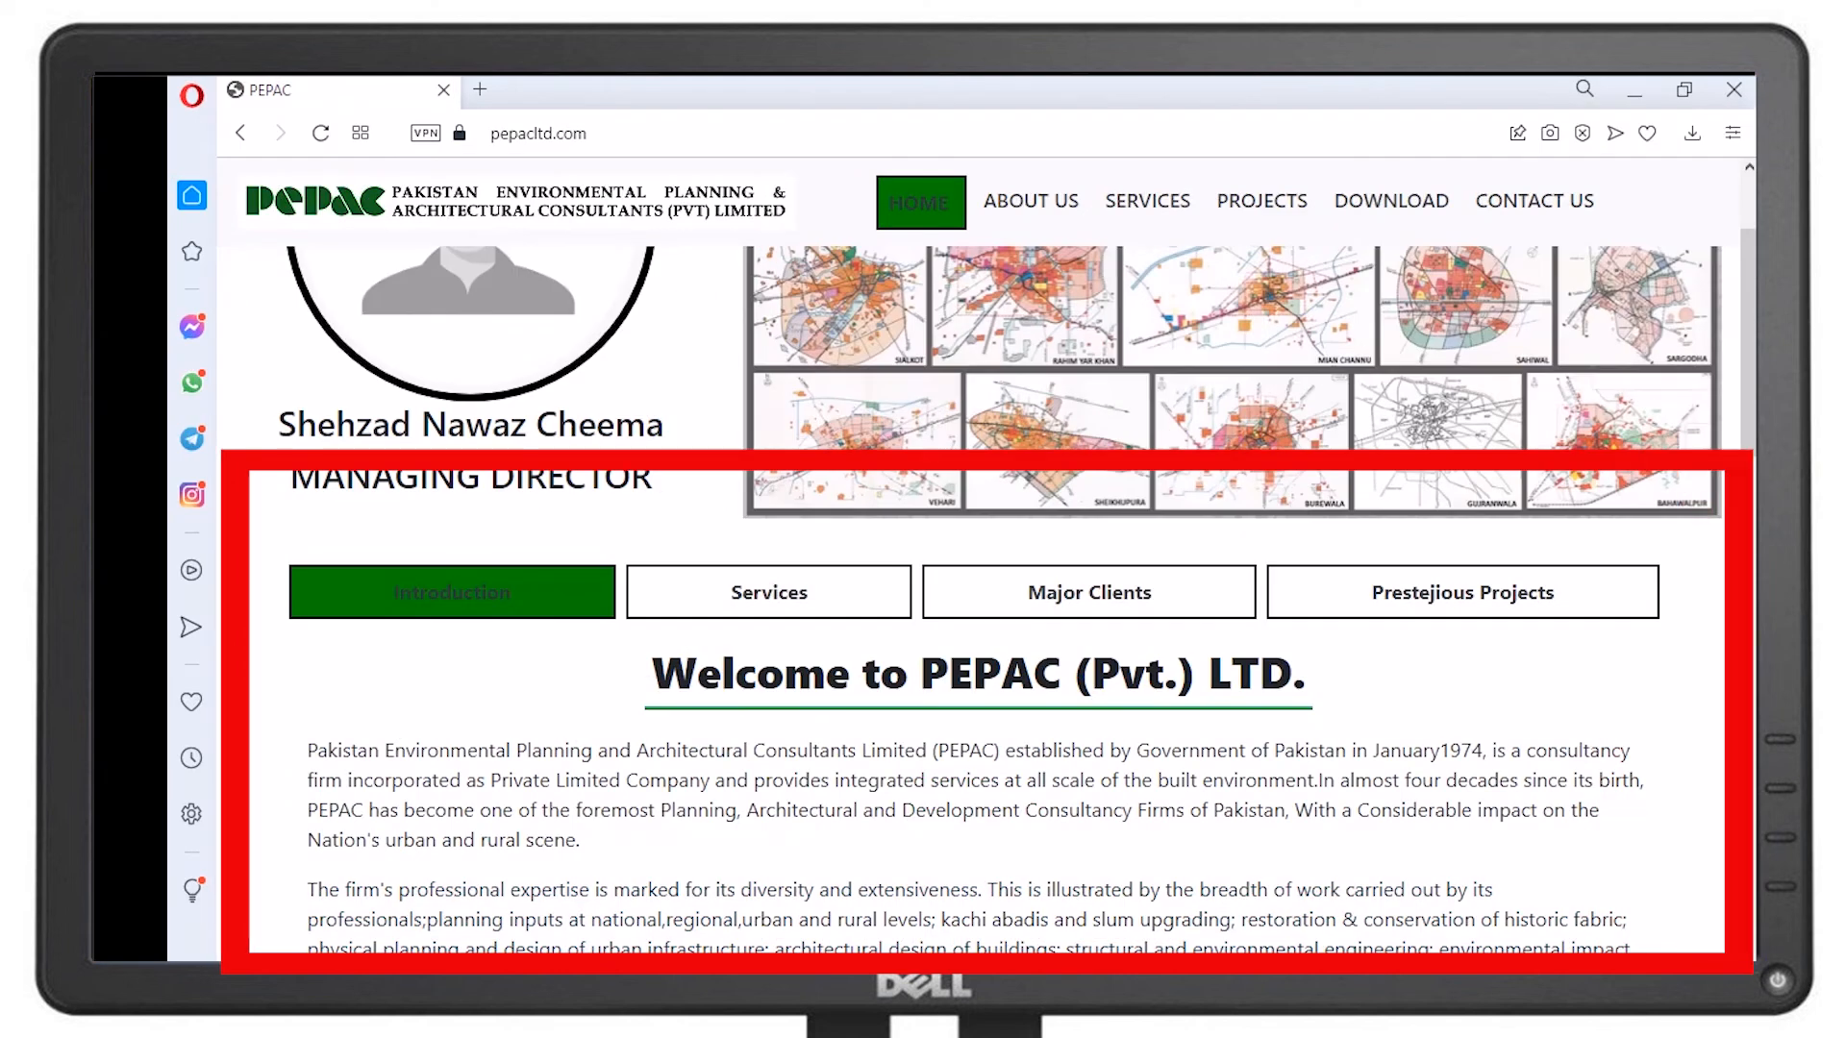
left_click(773, 599)
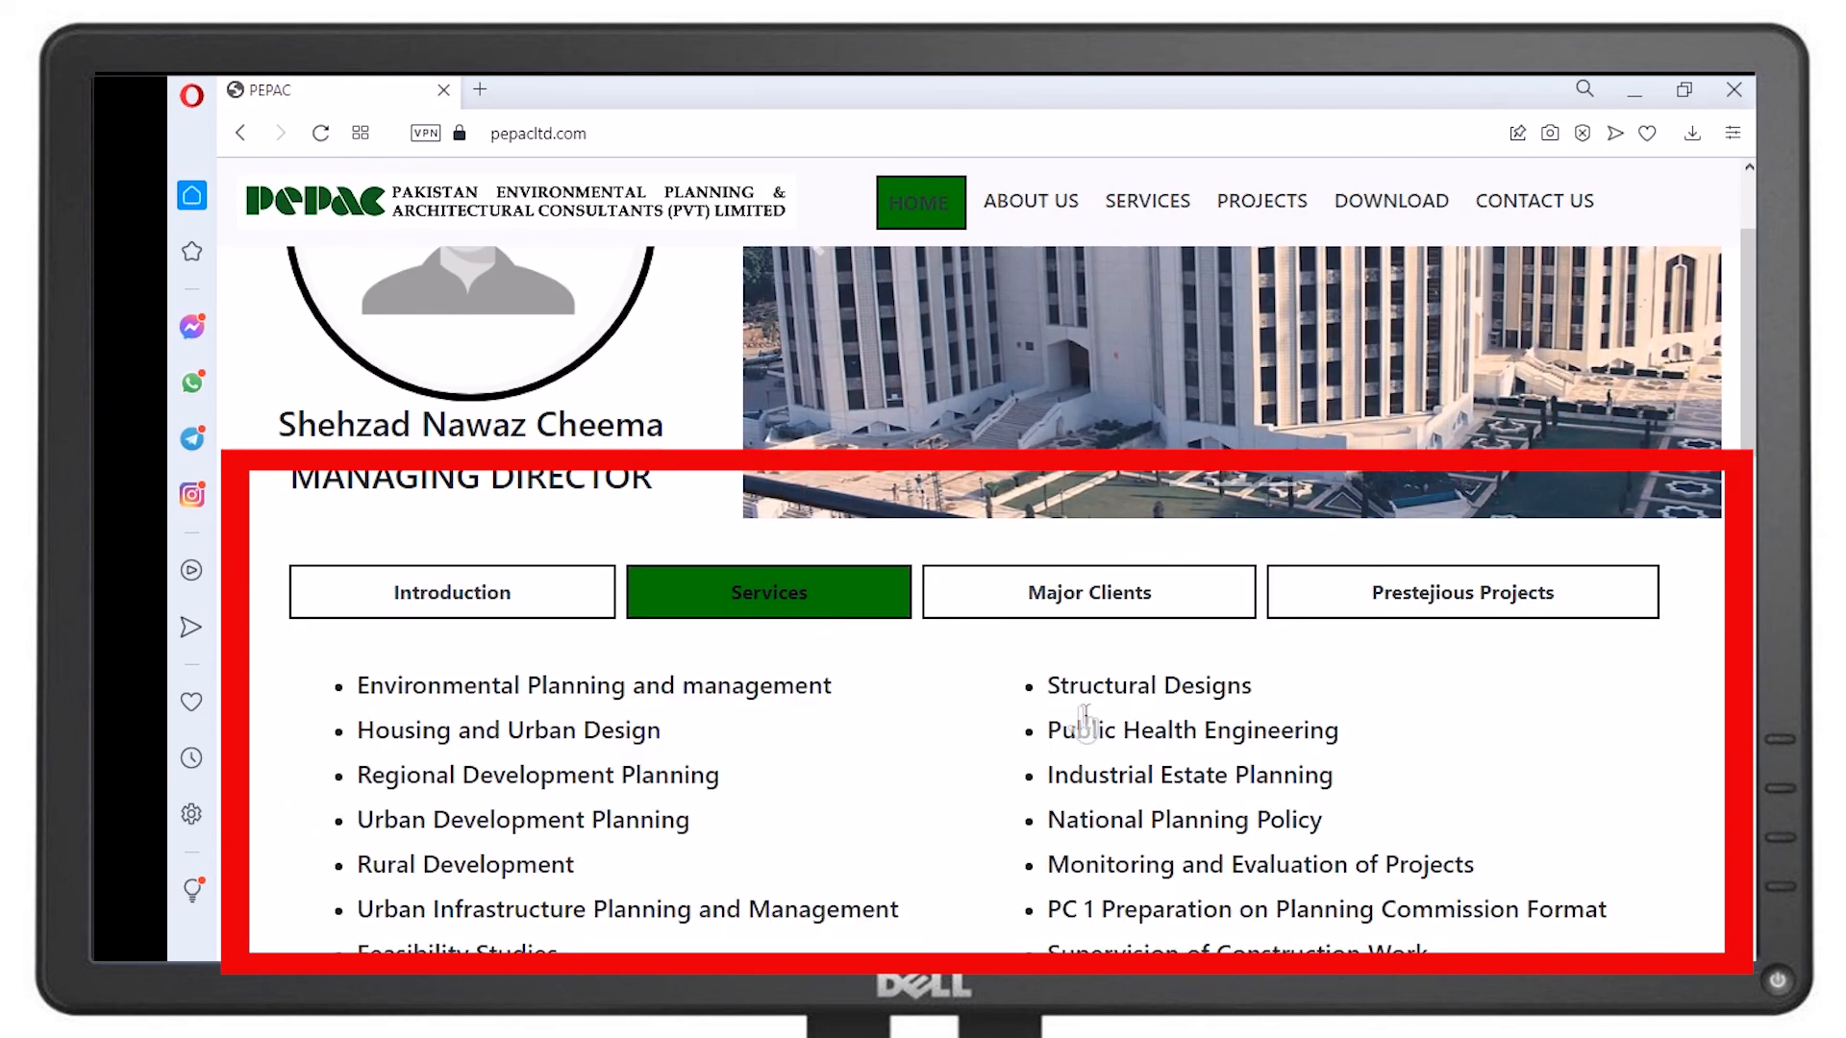
scroll(939, 746, "down", 1)
left_click(1098, 492)
left_click(1384, 471)
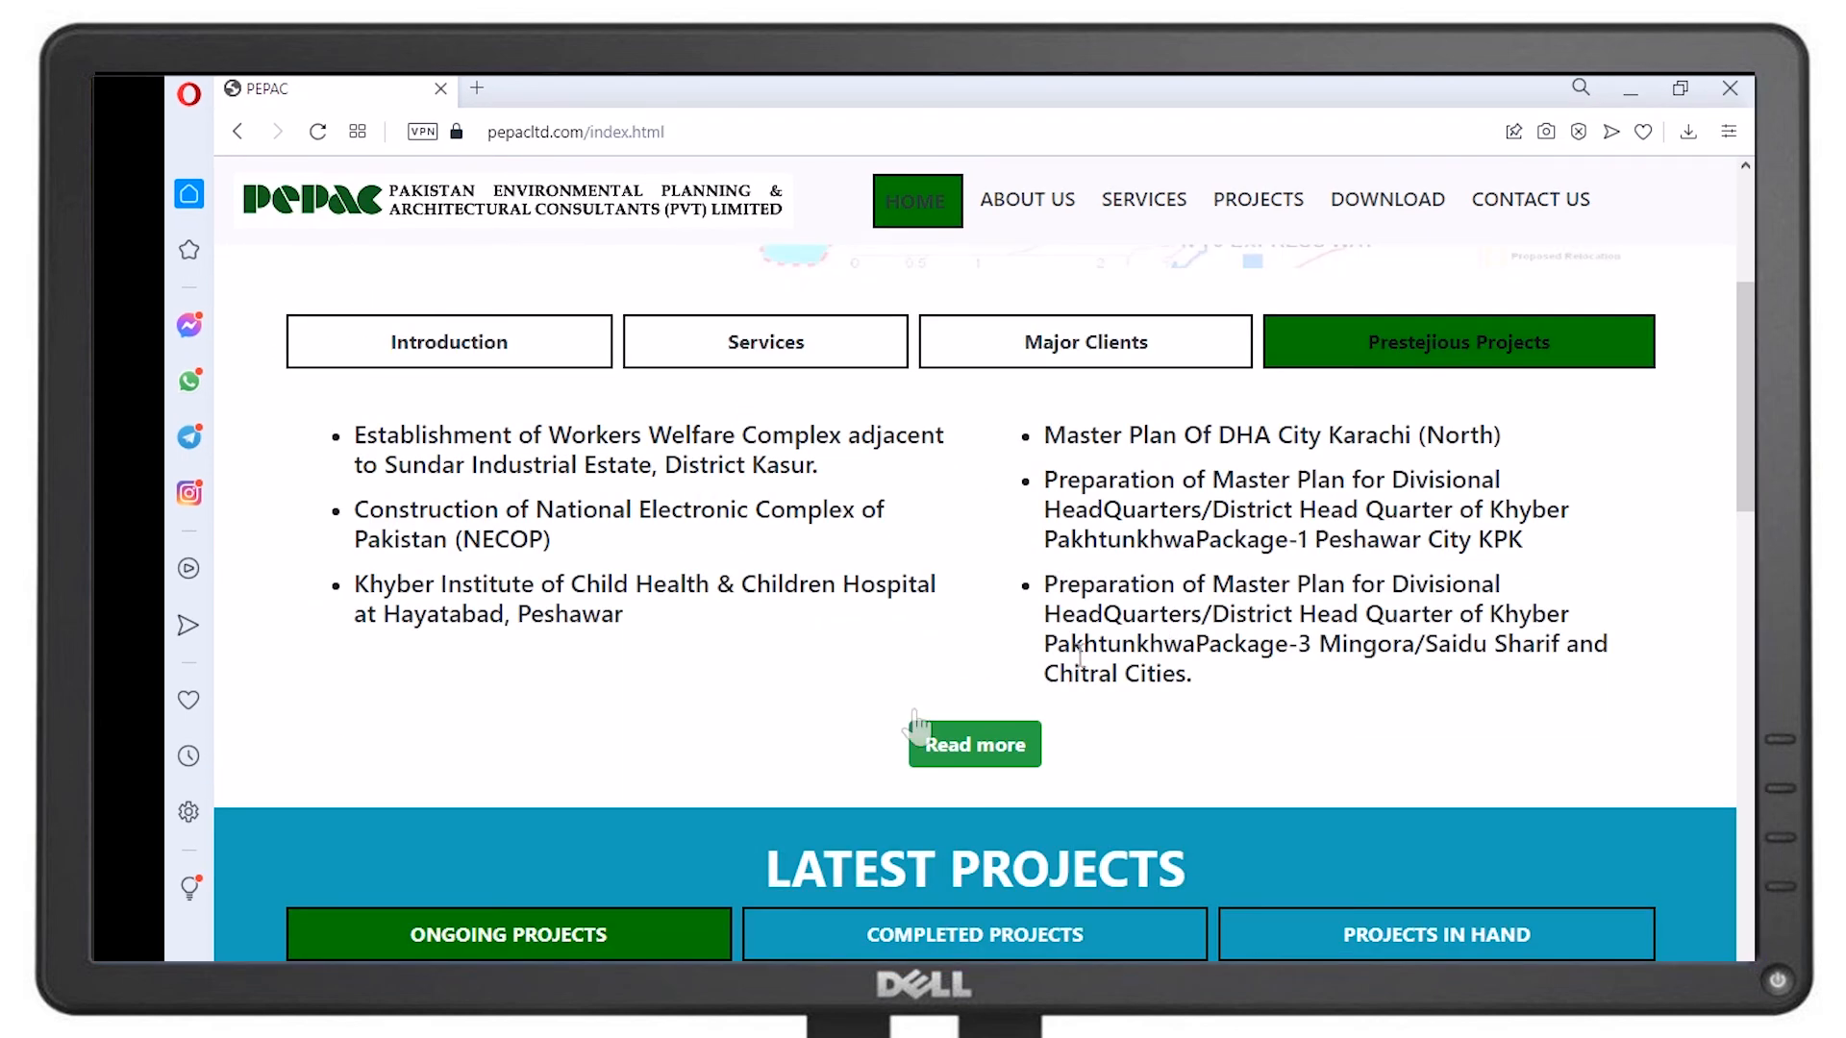
Check the Completed Projects and Projects in Hand lists under Latest Projects on the home page.
scroll(746, 753, "down", 3)
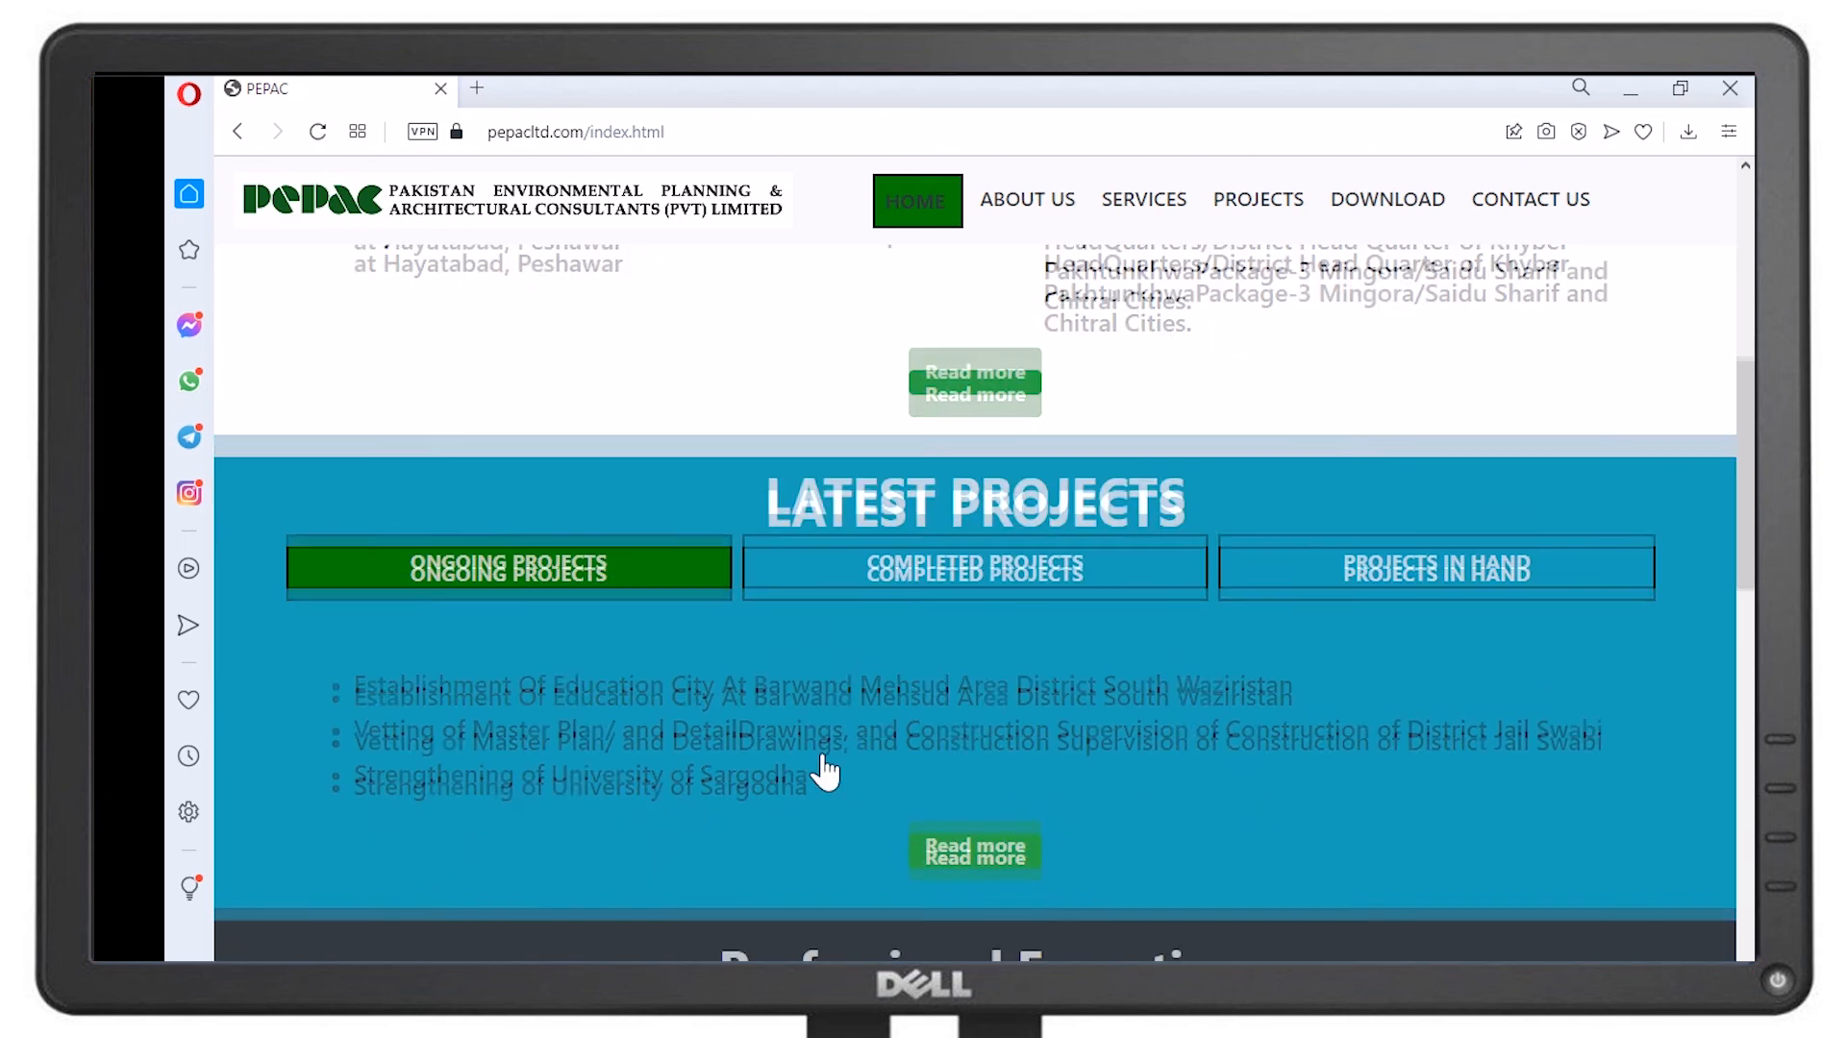
left_click(966, 574)
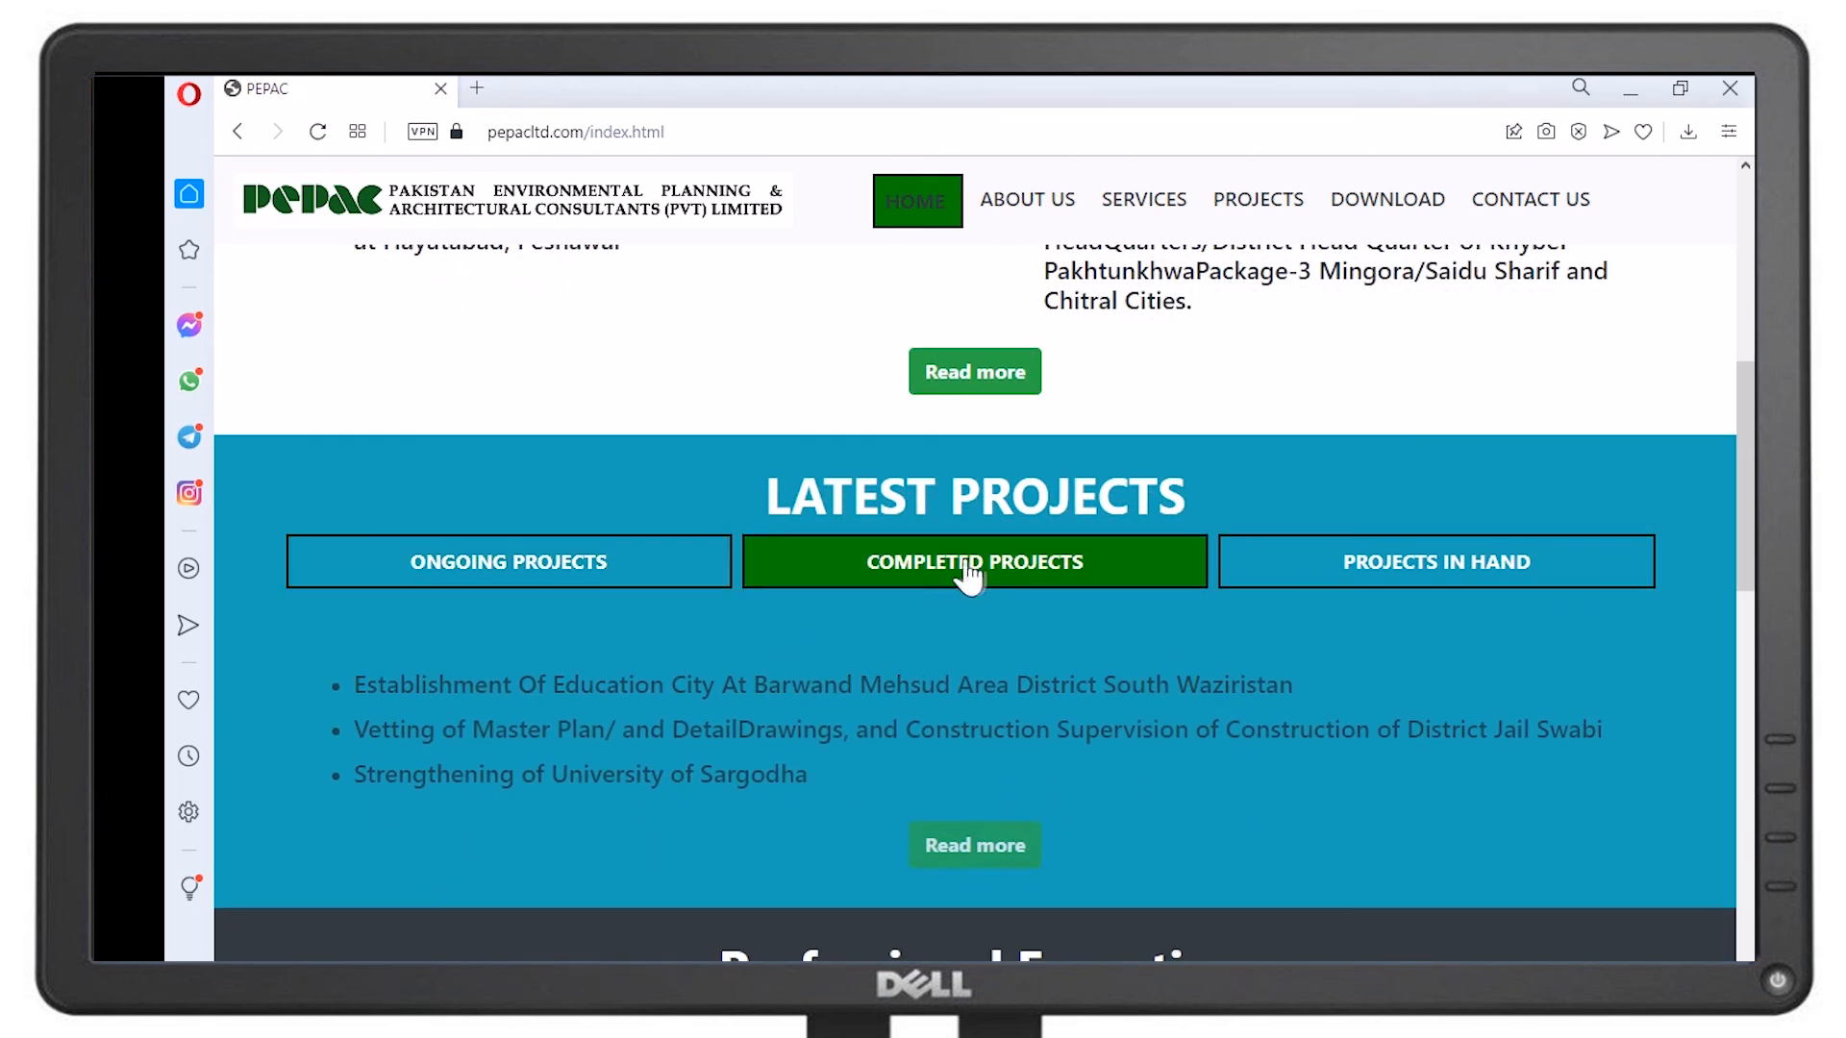
left_click(1367, 581)
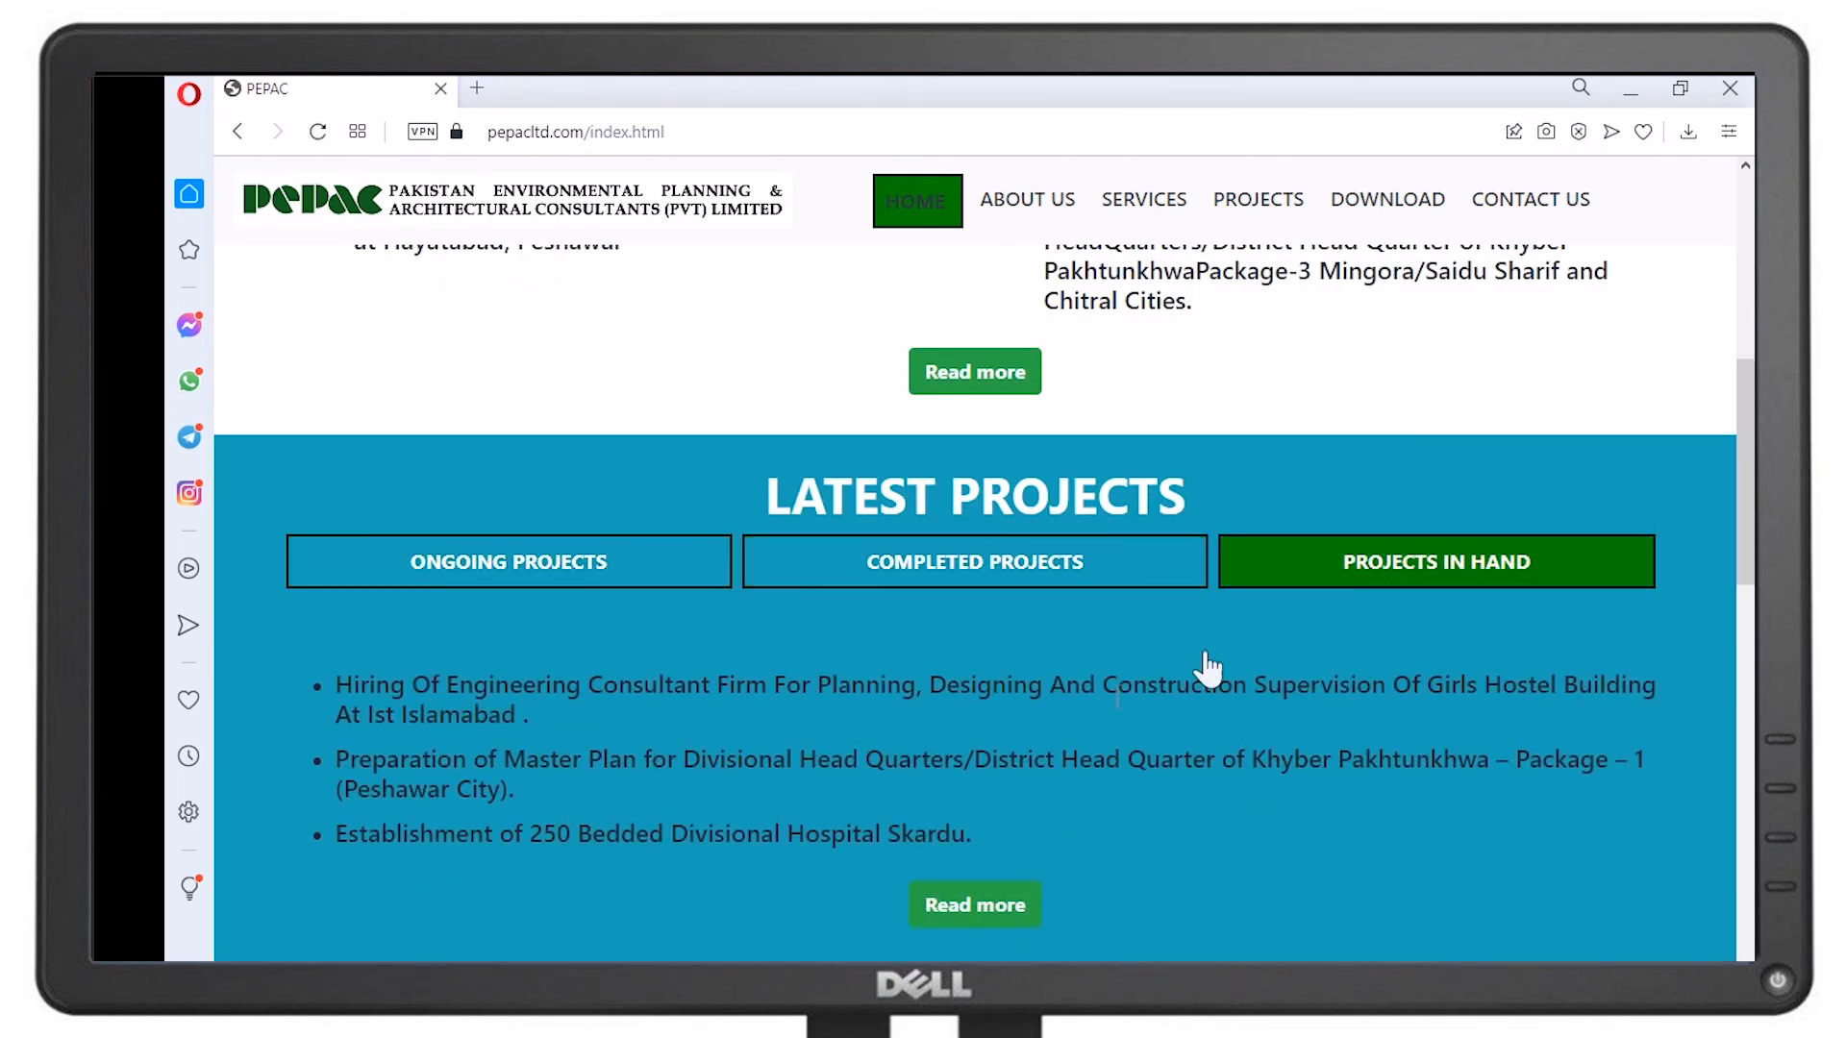
Examine the remaining home page sections, from Professional Expertise and Representative Projects through Major Clients and Our Skills to the footer.
scroll(1154, 713, "down", 3)
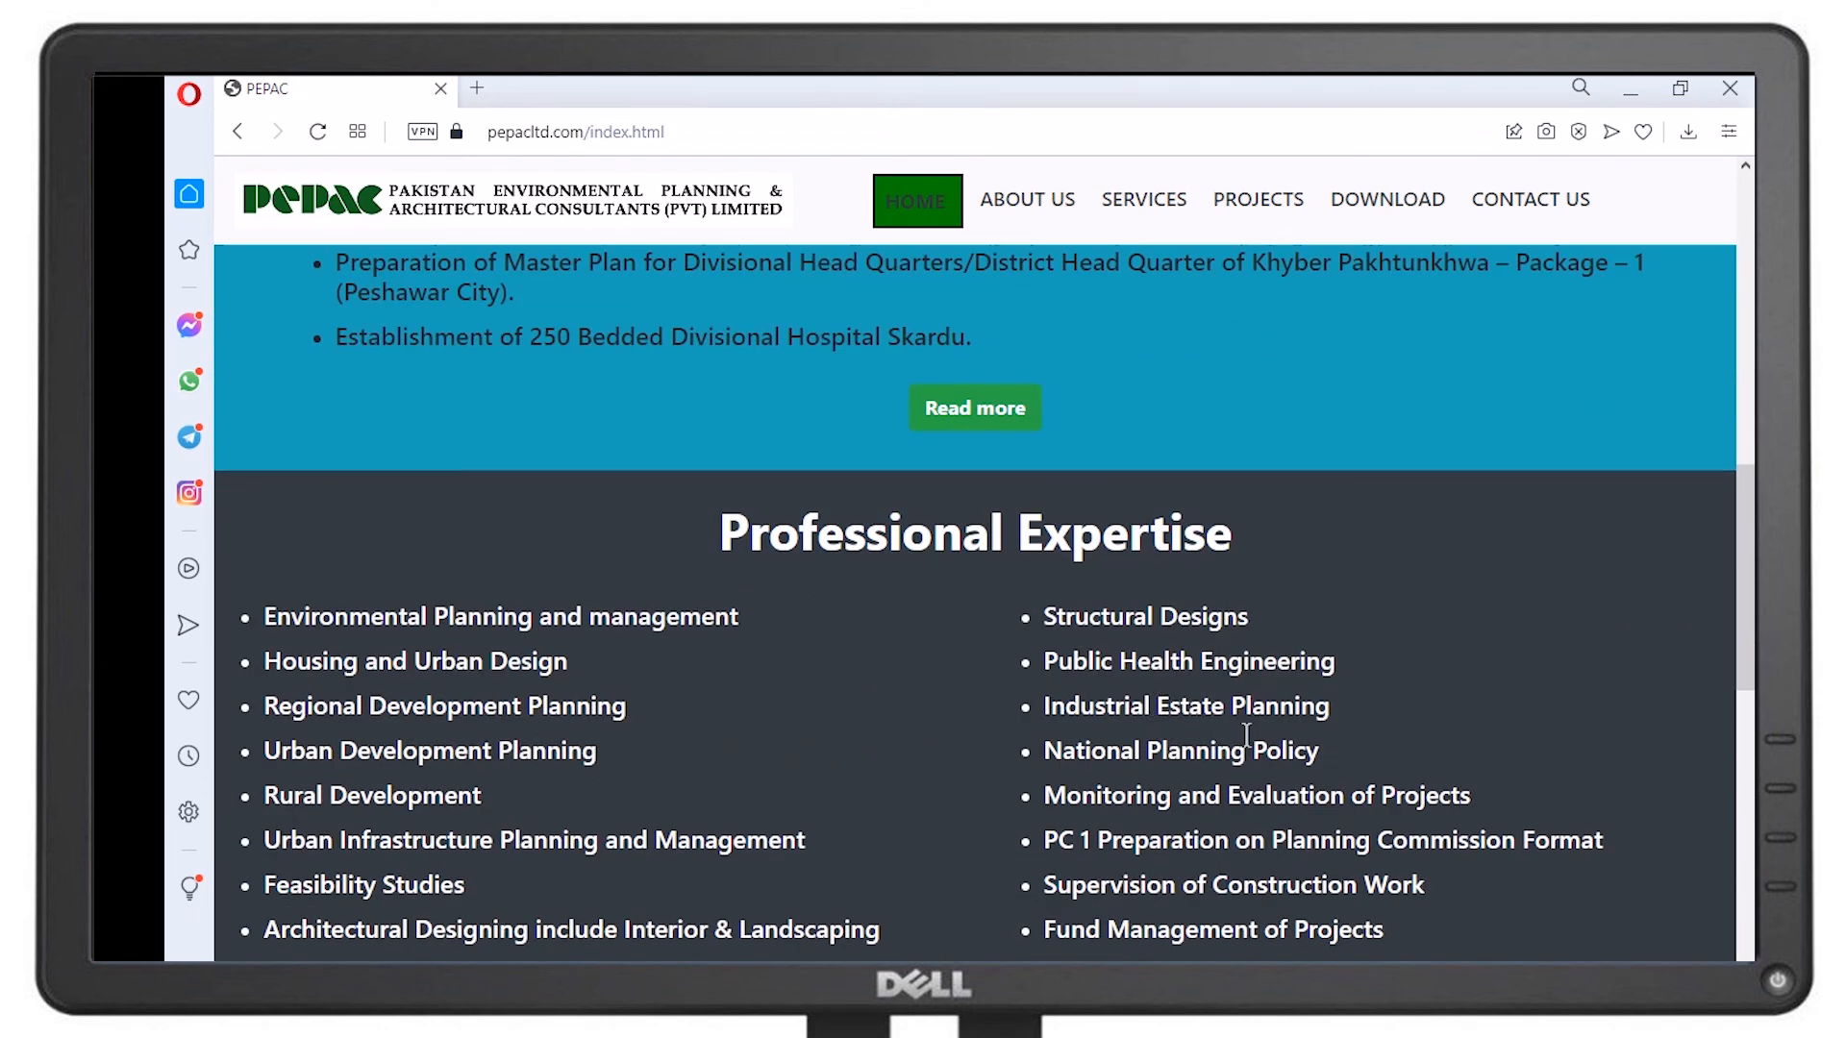
scroll(1246, 736, "down", 5)
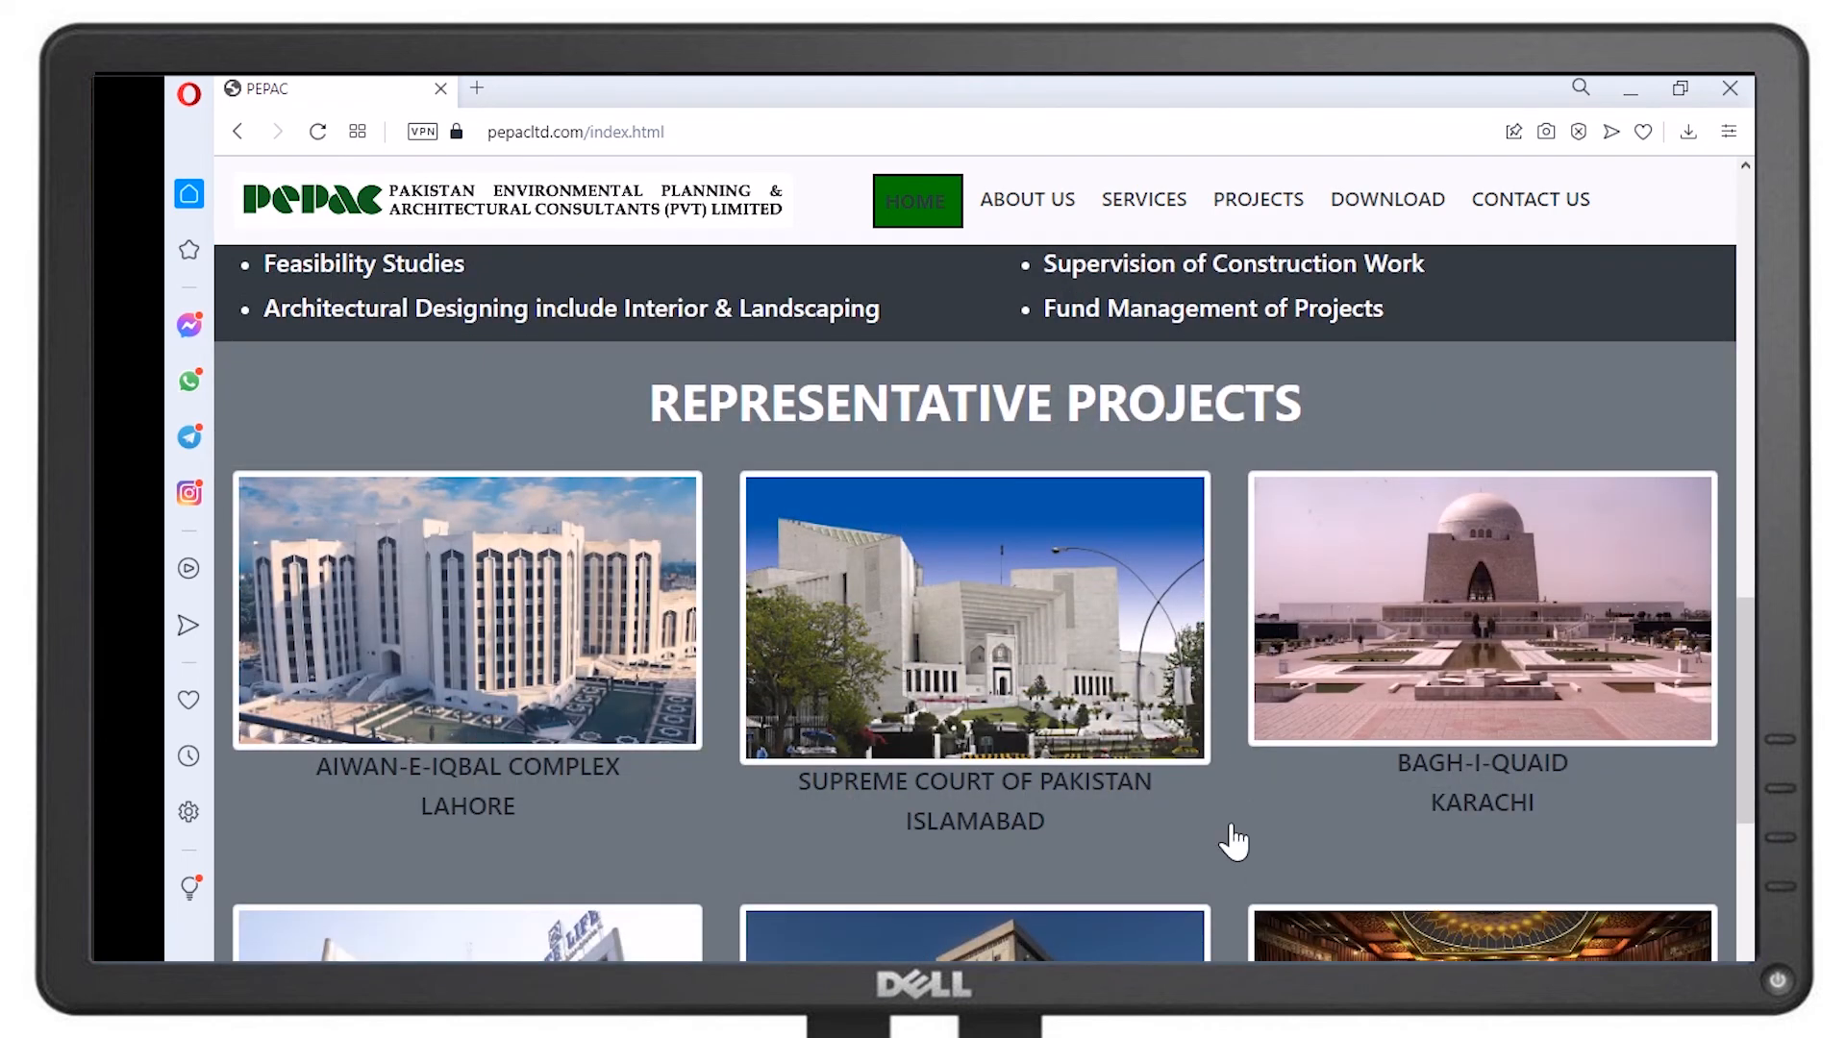
scroll(1234, 842, "down", 5)
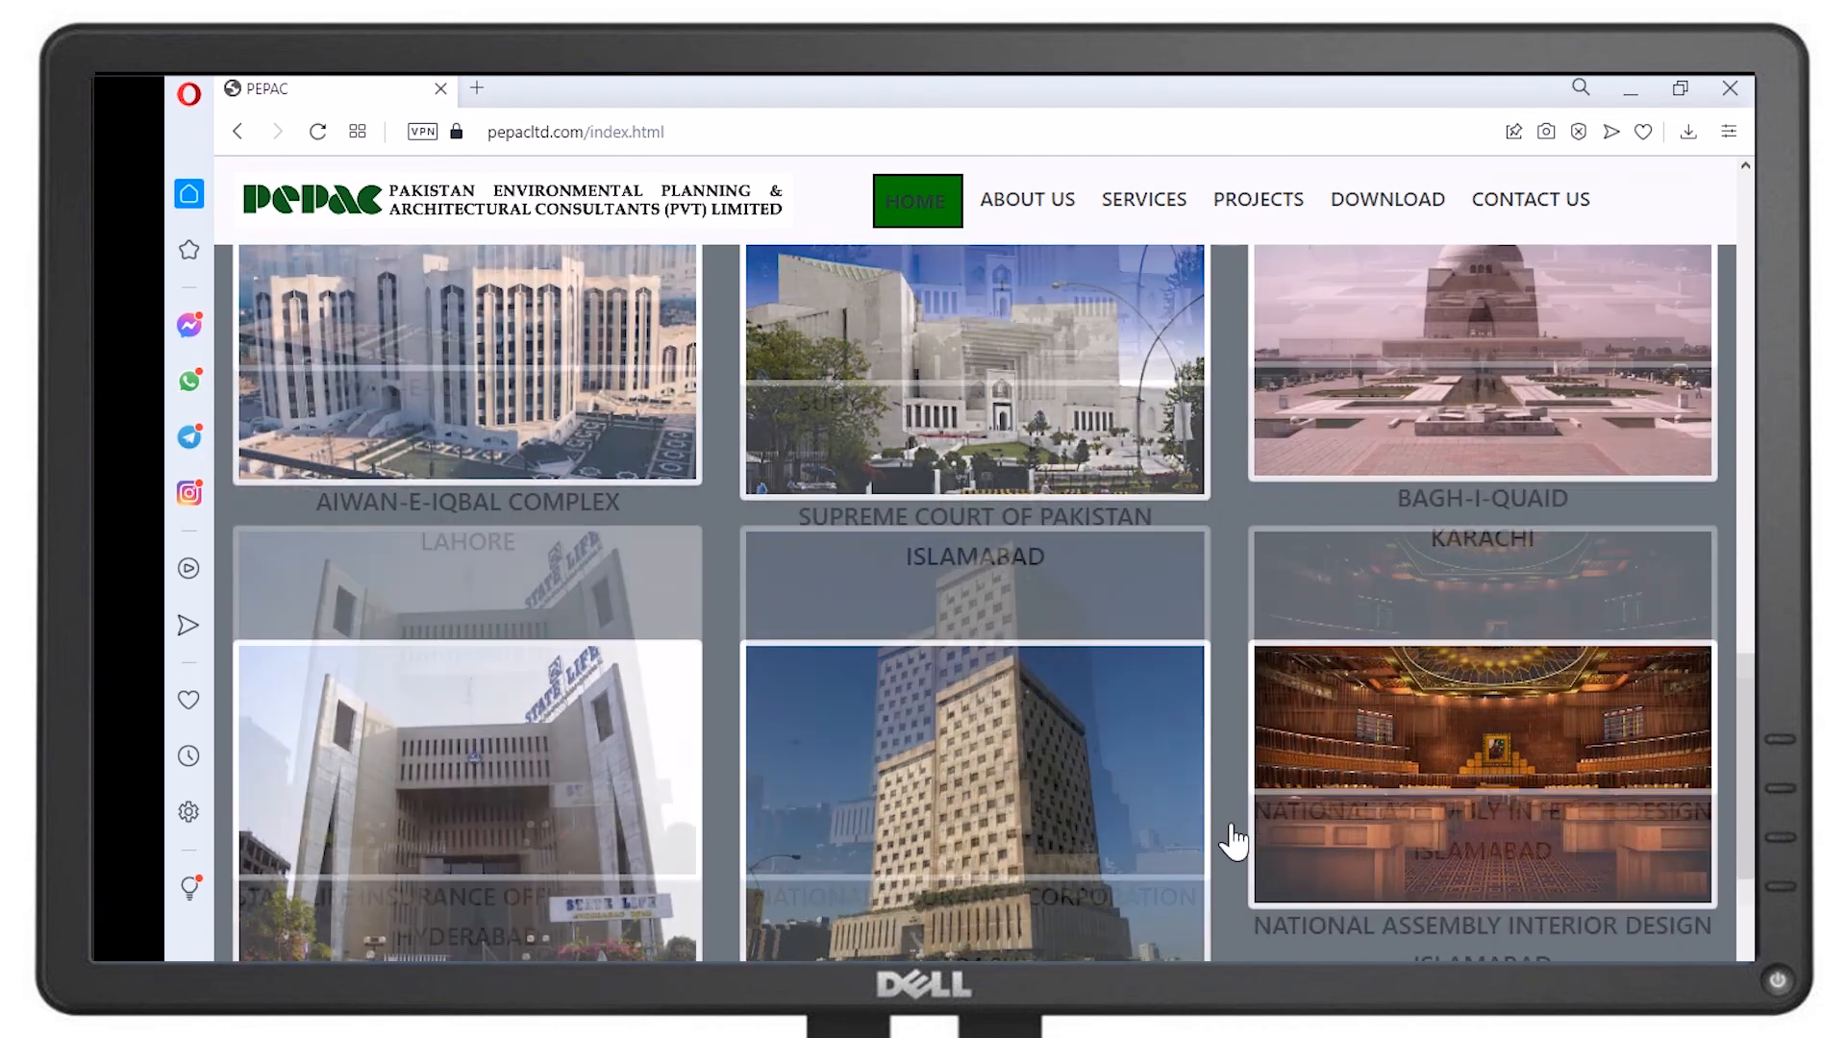
scroll(1250, 846, "down", 1)
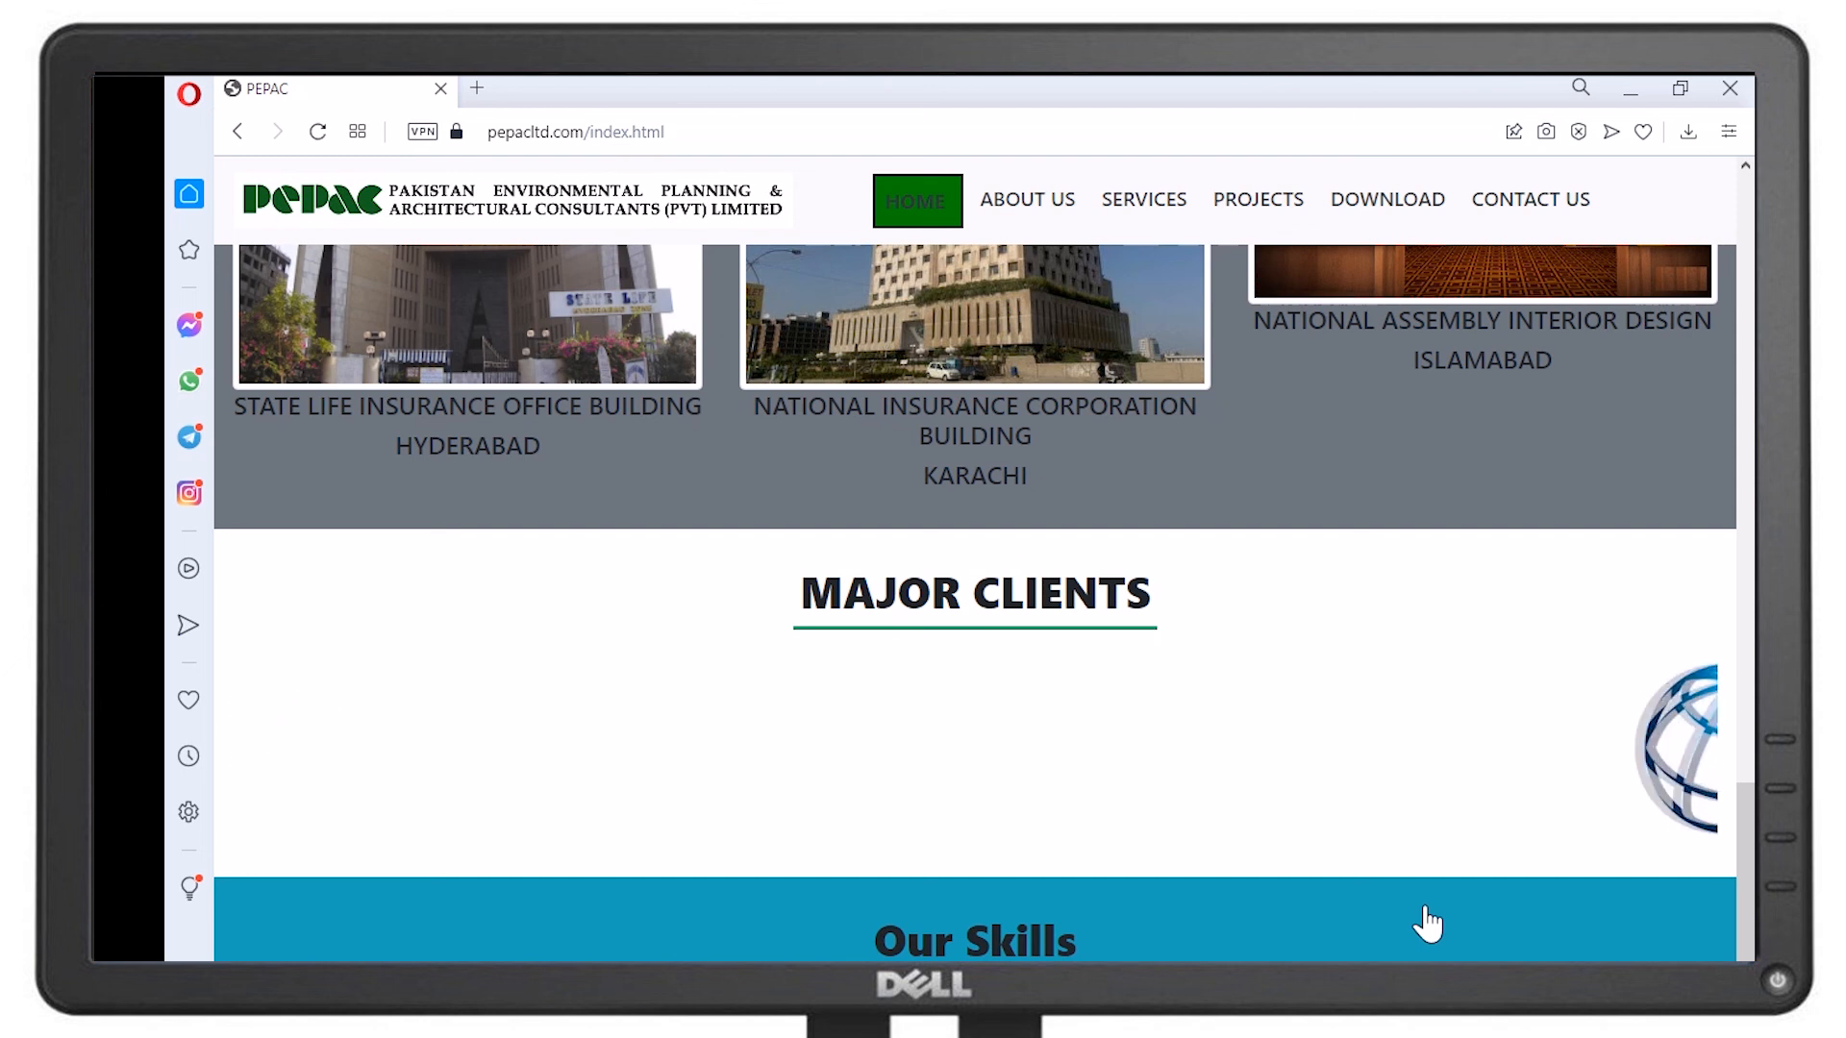
scroll(1427, 923, "down", 5)
scroll(1578, 952, "down", 3)
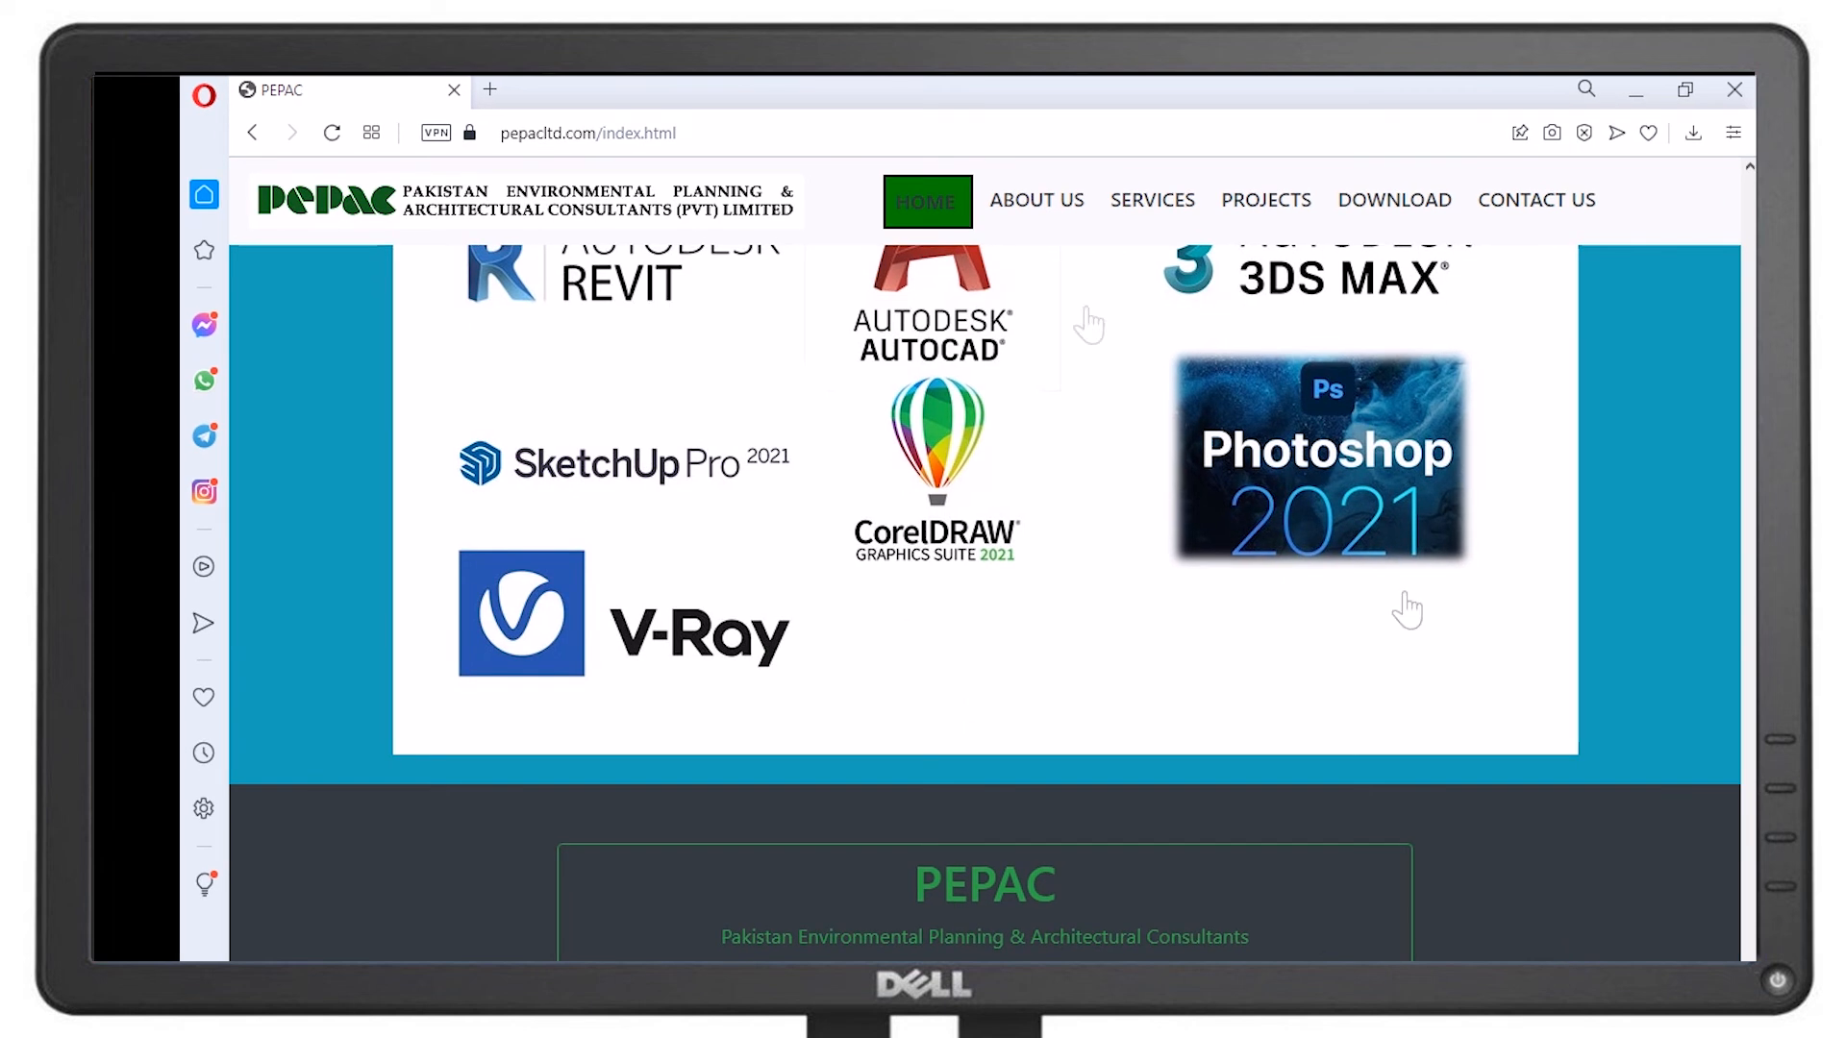
Open the About Us page and check its MD'S Message and Supporting Staff sections.
left_click(1021, 205)
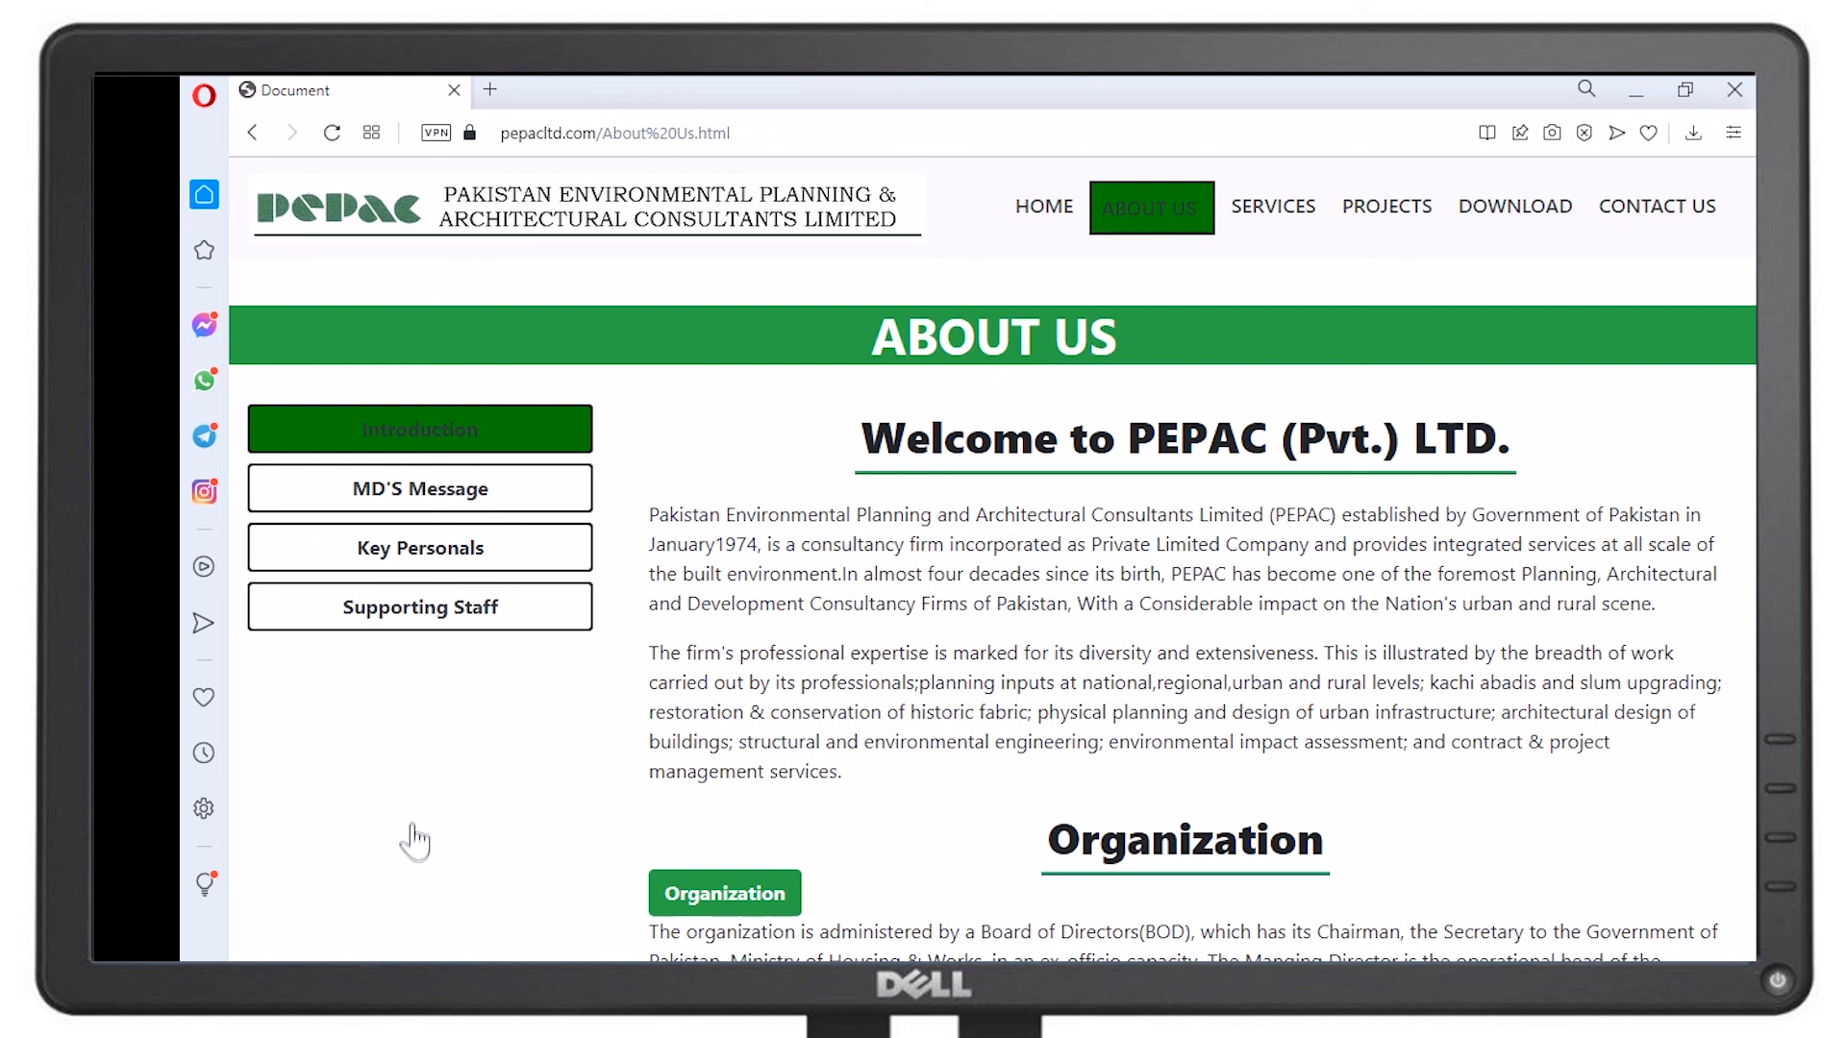
left_click(561, 497)
scroll(561, 497, "down", 3)
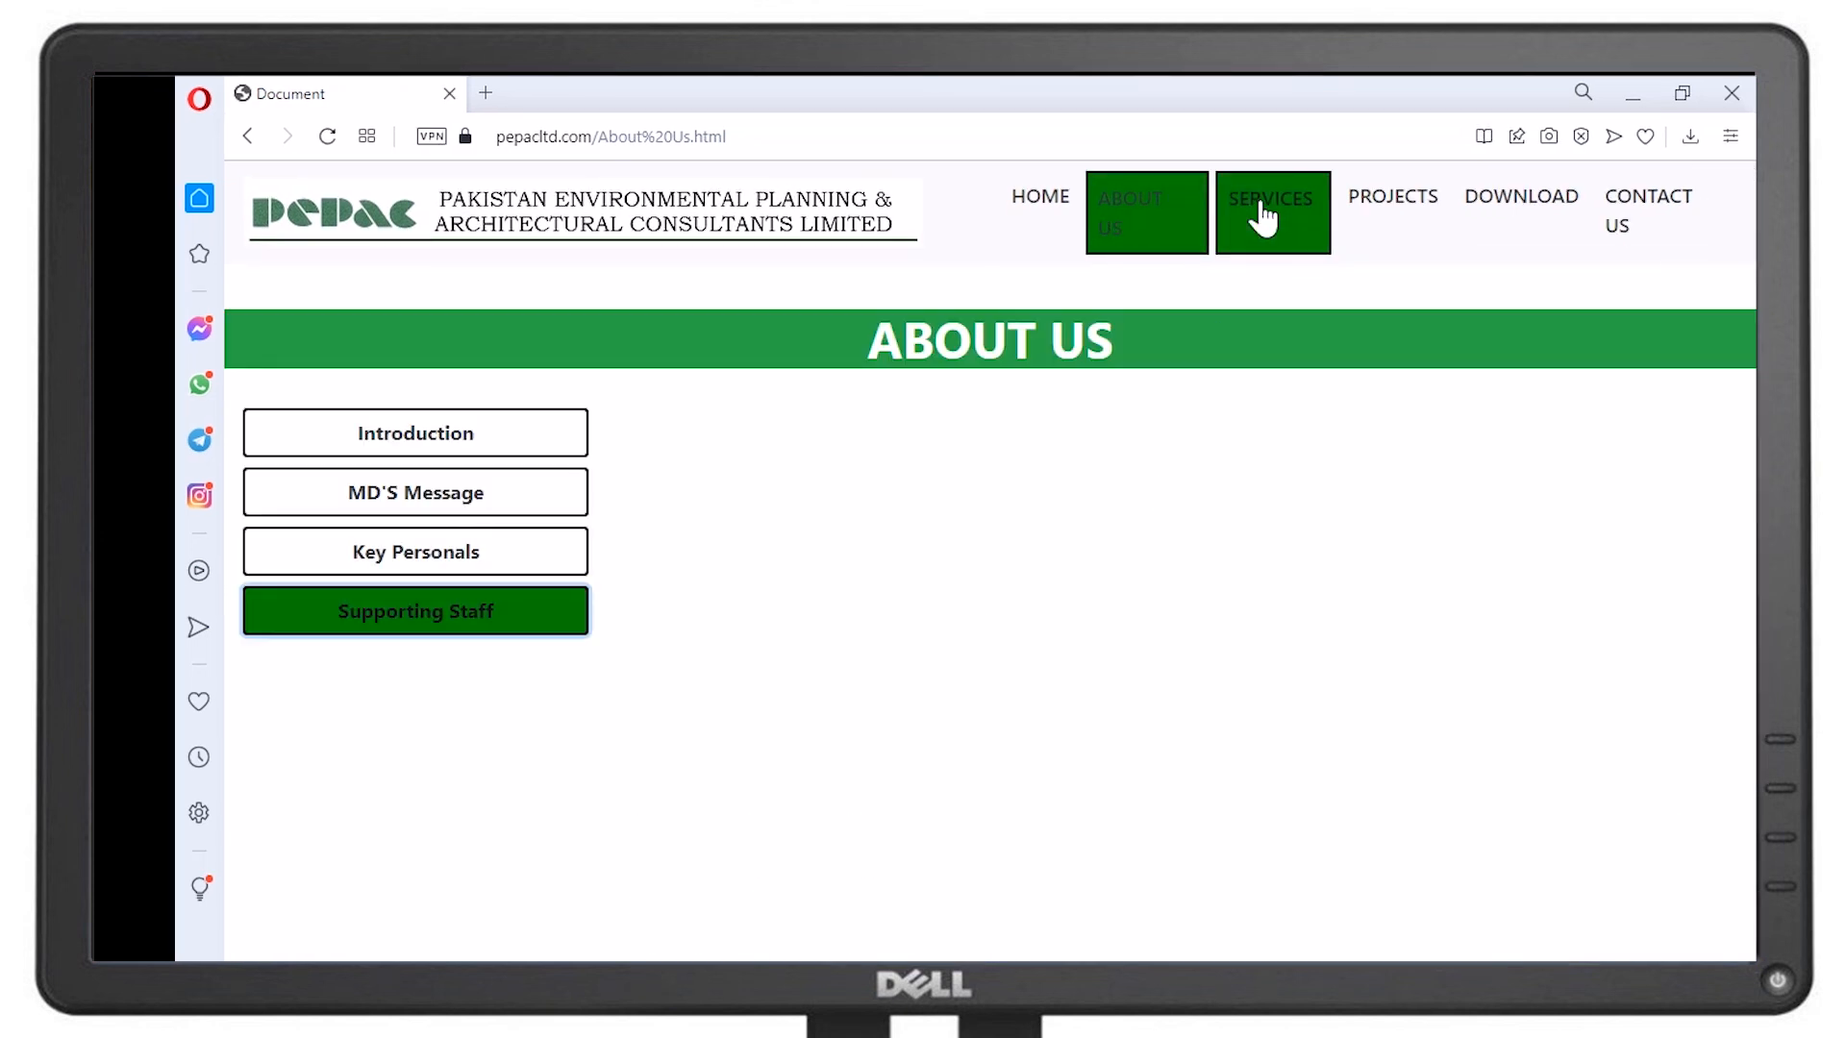
Check the Services page and the Major Projects page's Multi Storey Buildings and Eduction & Technical Institutions categories.
left_click(1264, 214)
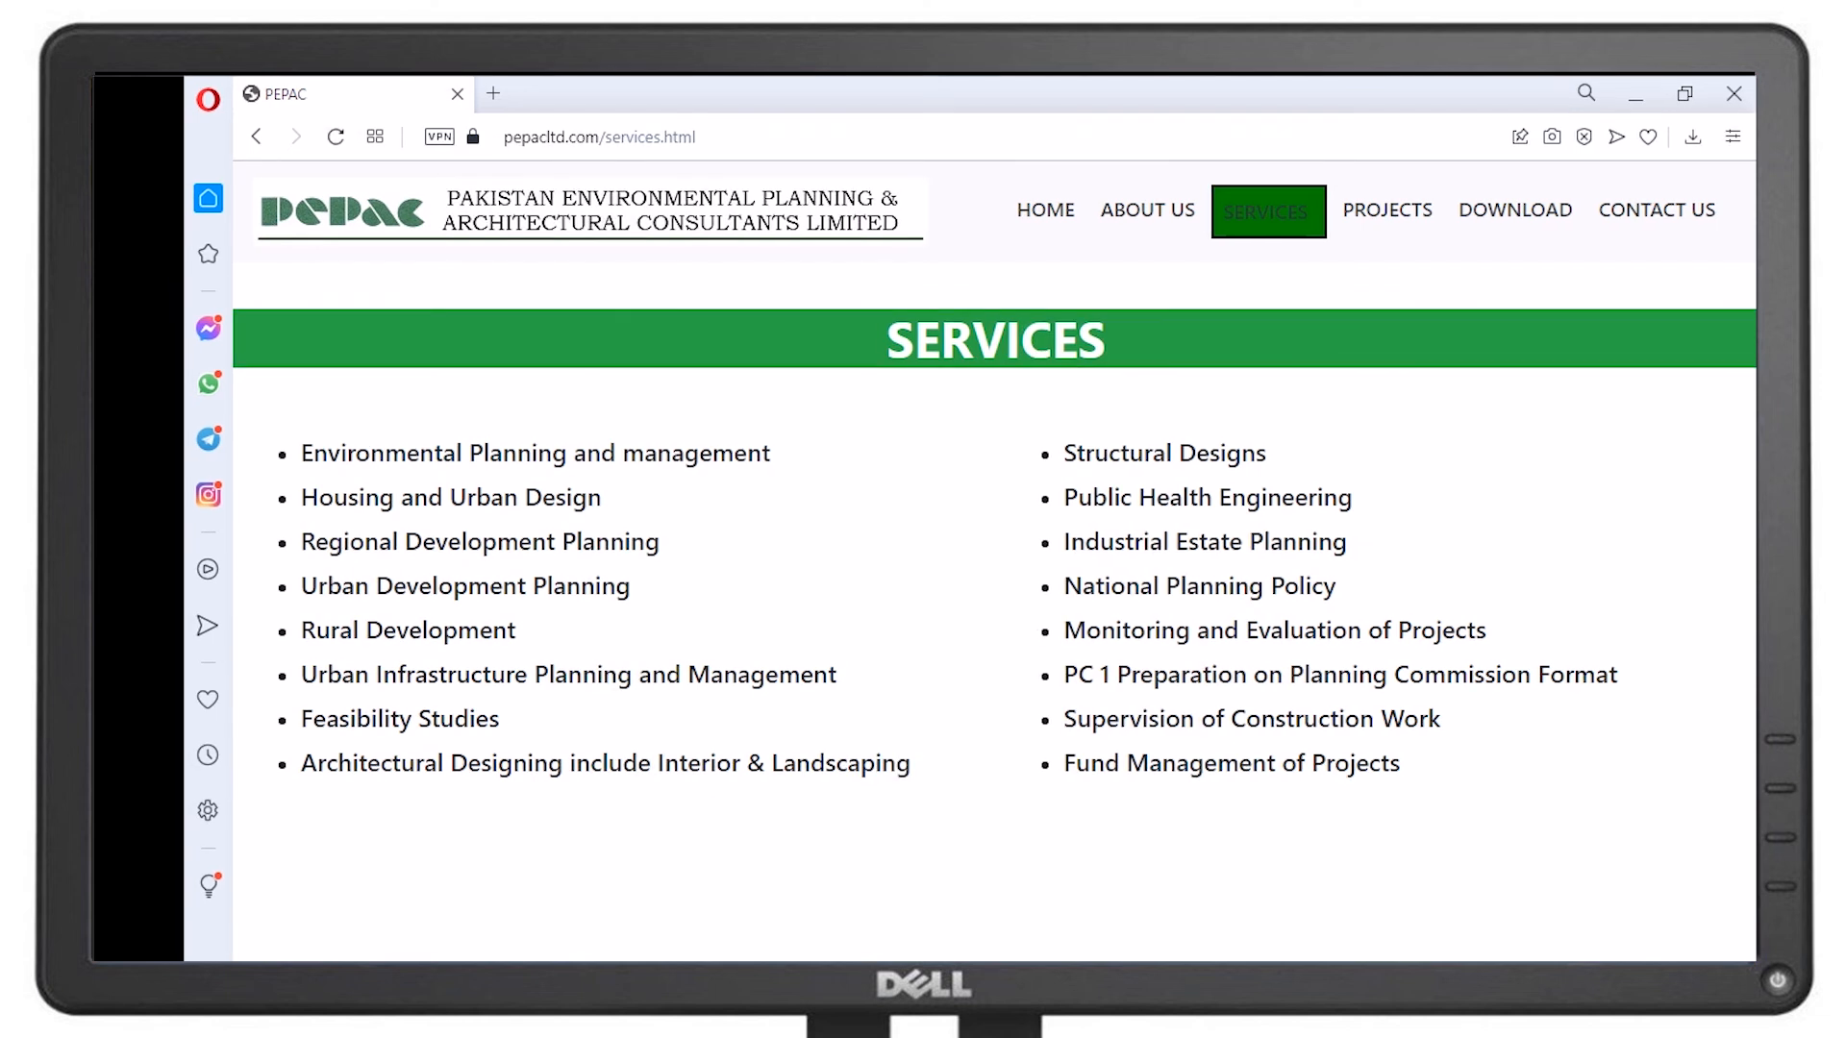
left_click(1396, 221)
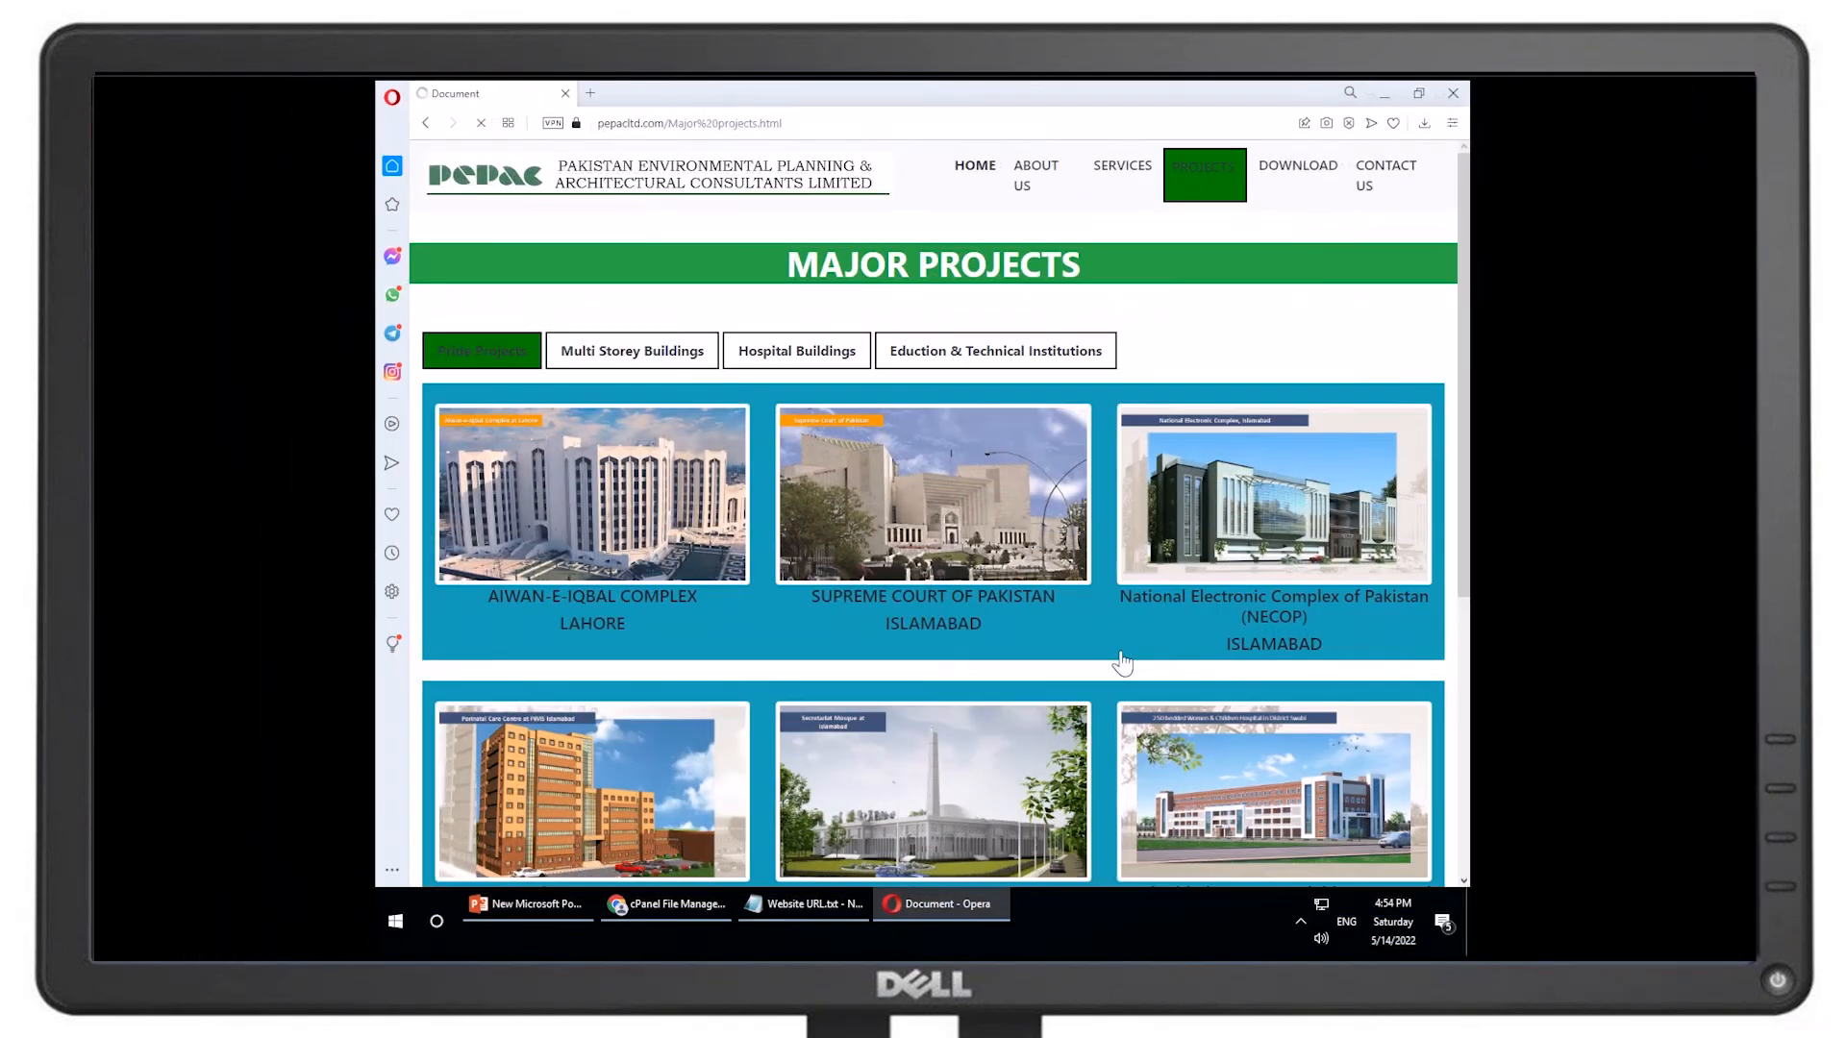
left_click(579, 445)
scroll(1161, 518, "up", 4)
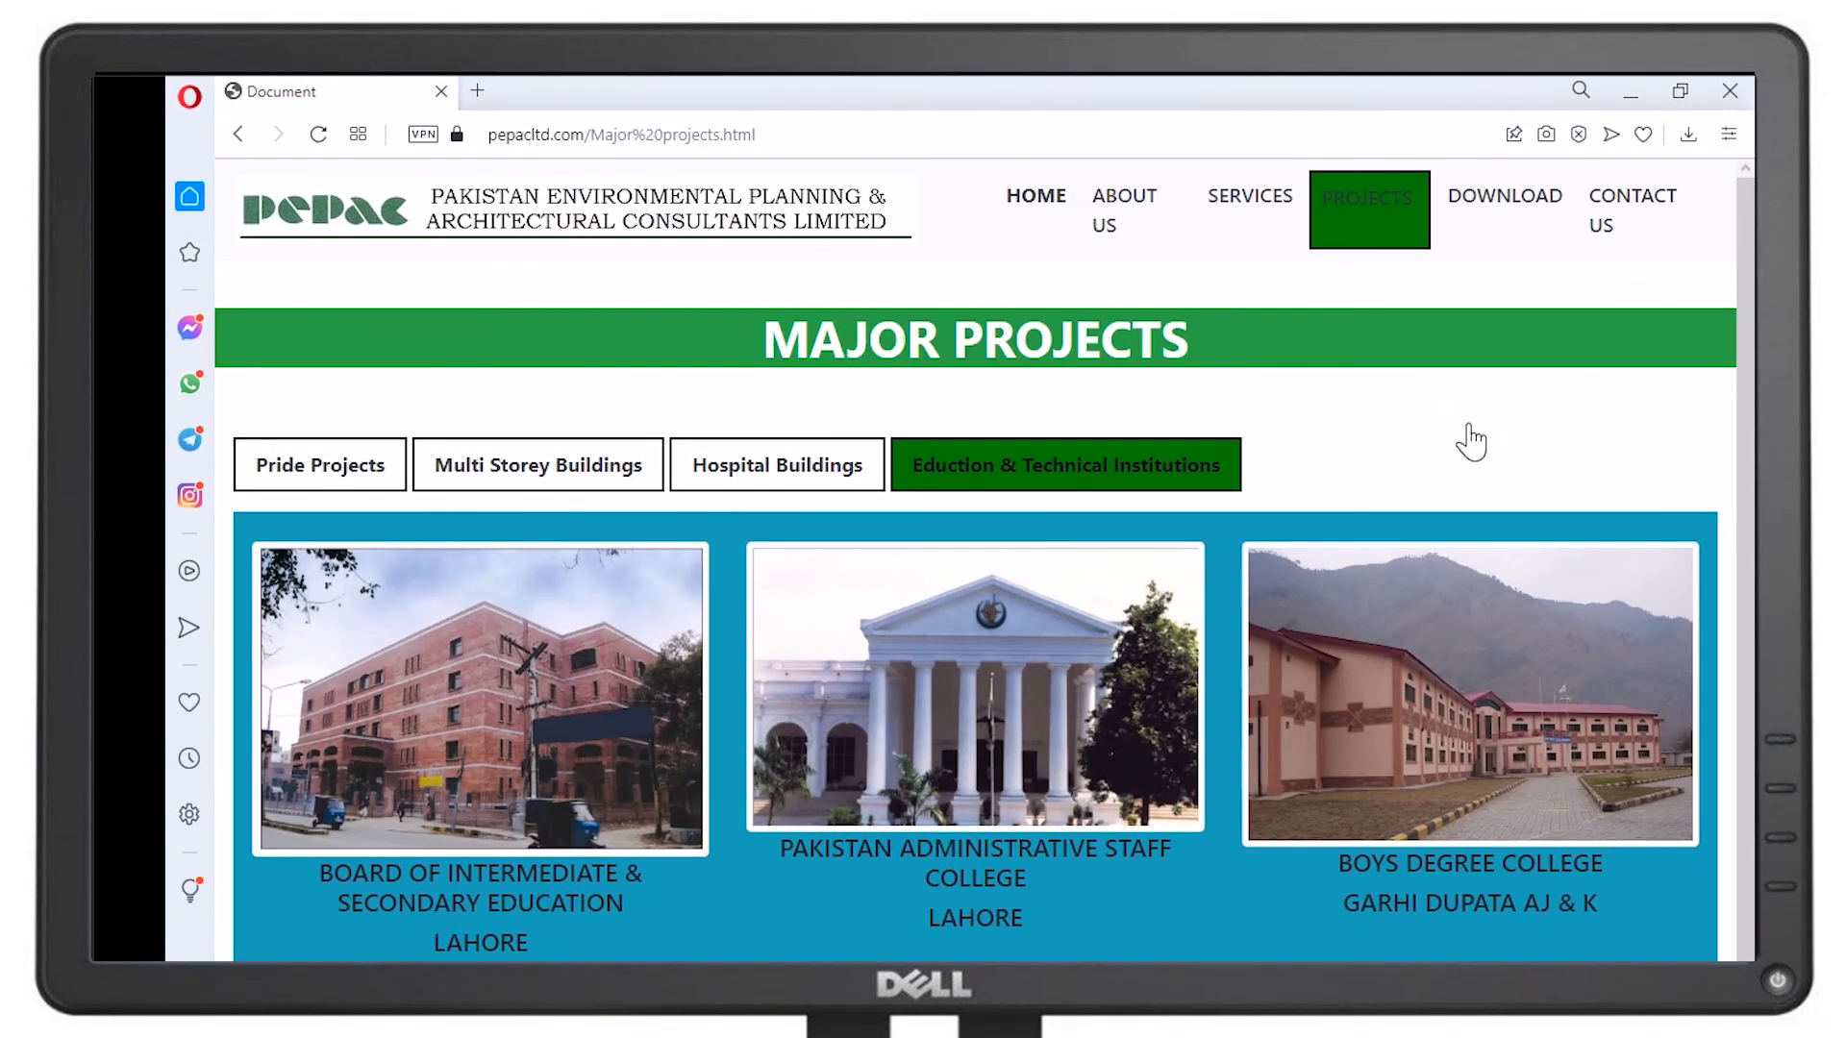
Check the Download page and the Peshawar Office details on the Contact Us page.
left_click(1512, 208)
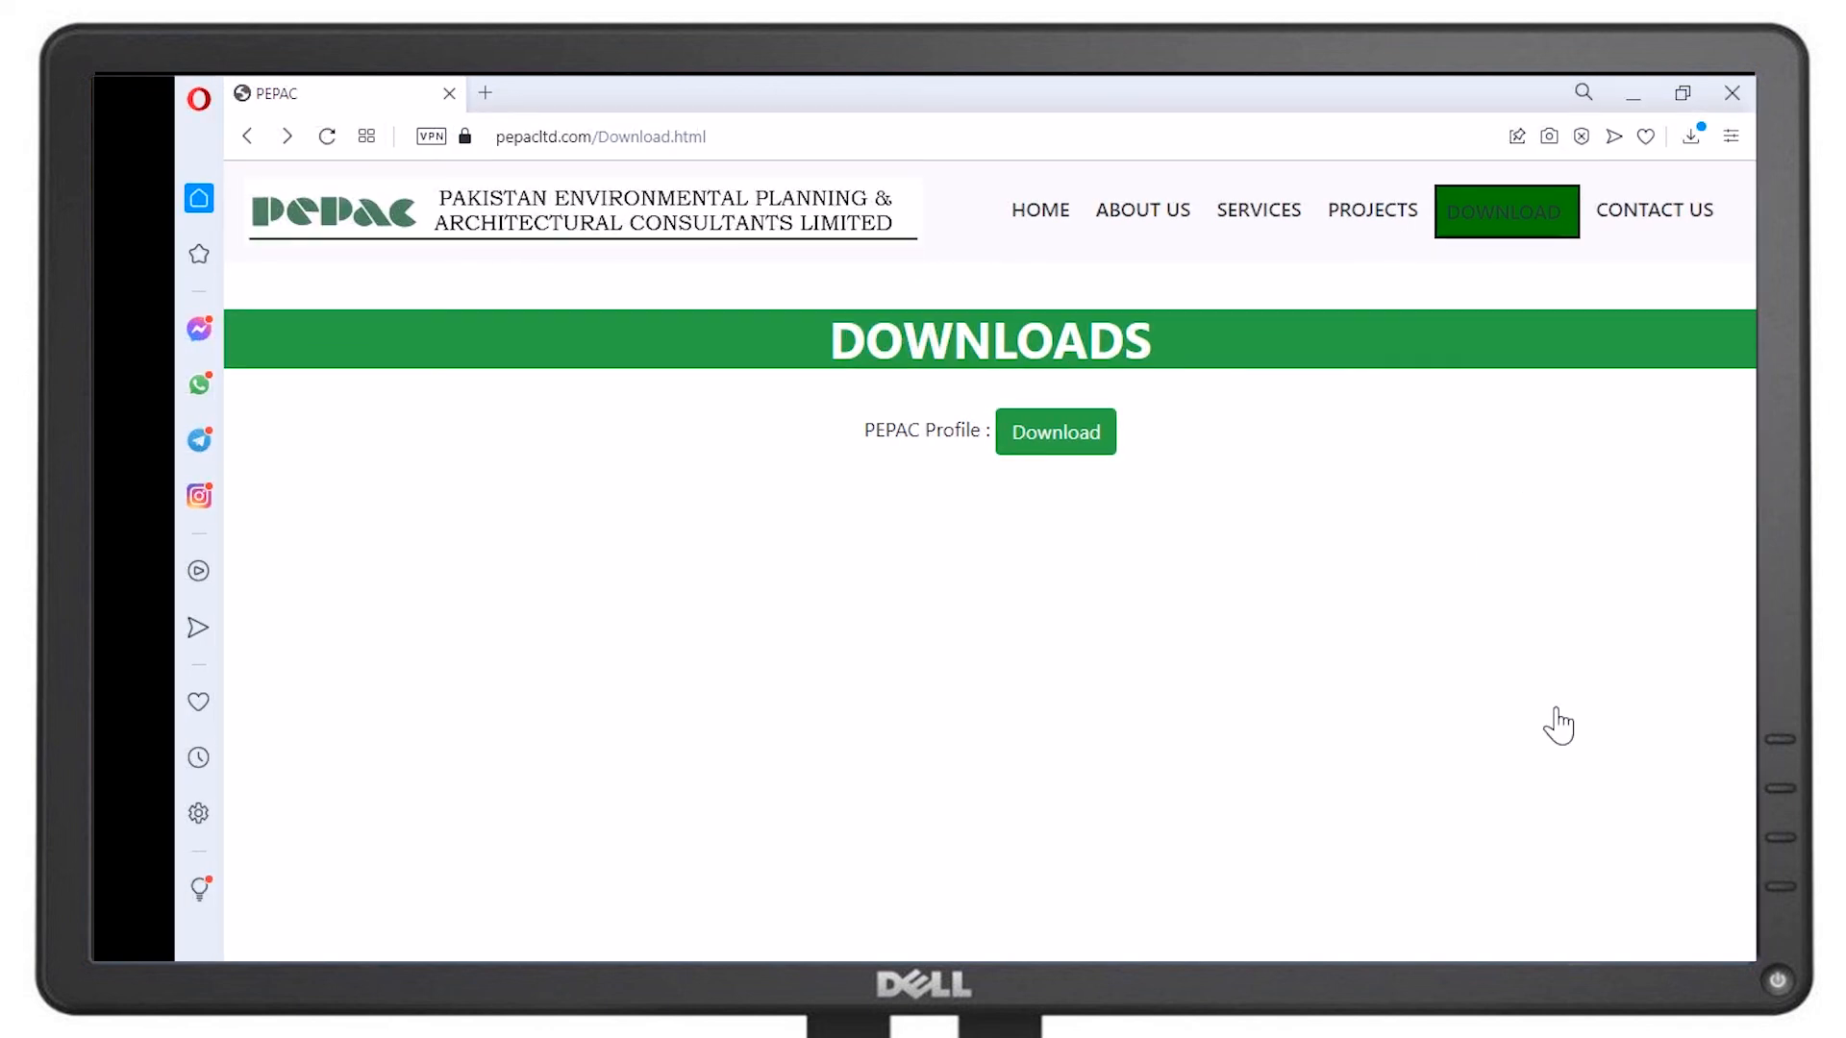
left_click(1673, 219)
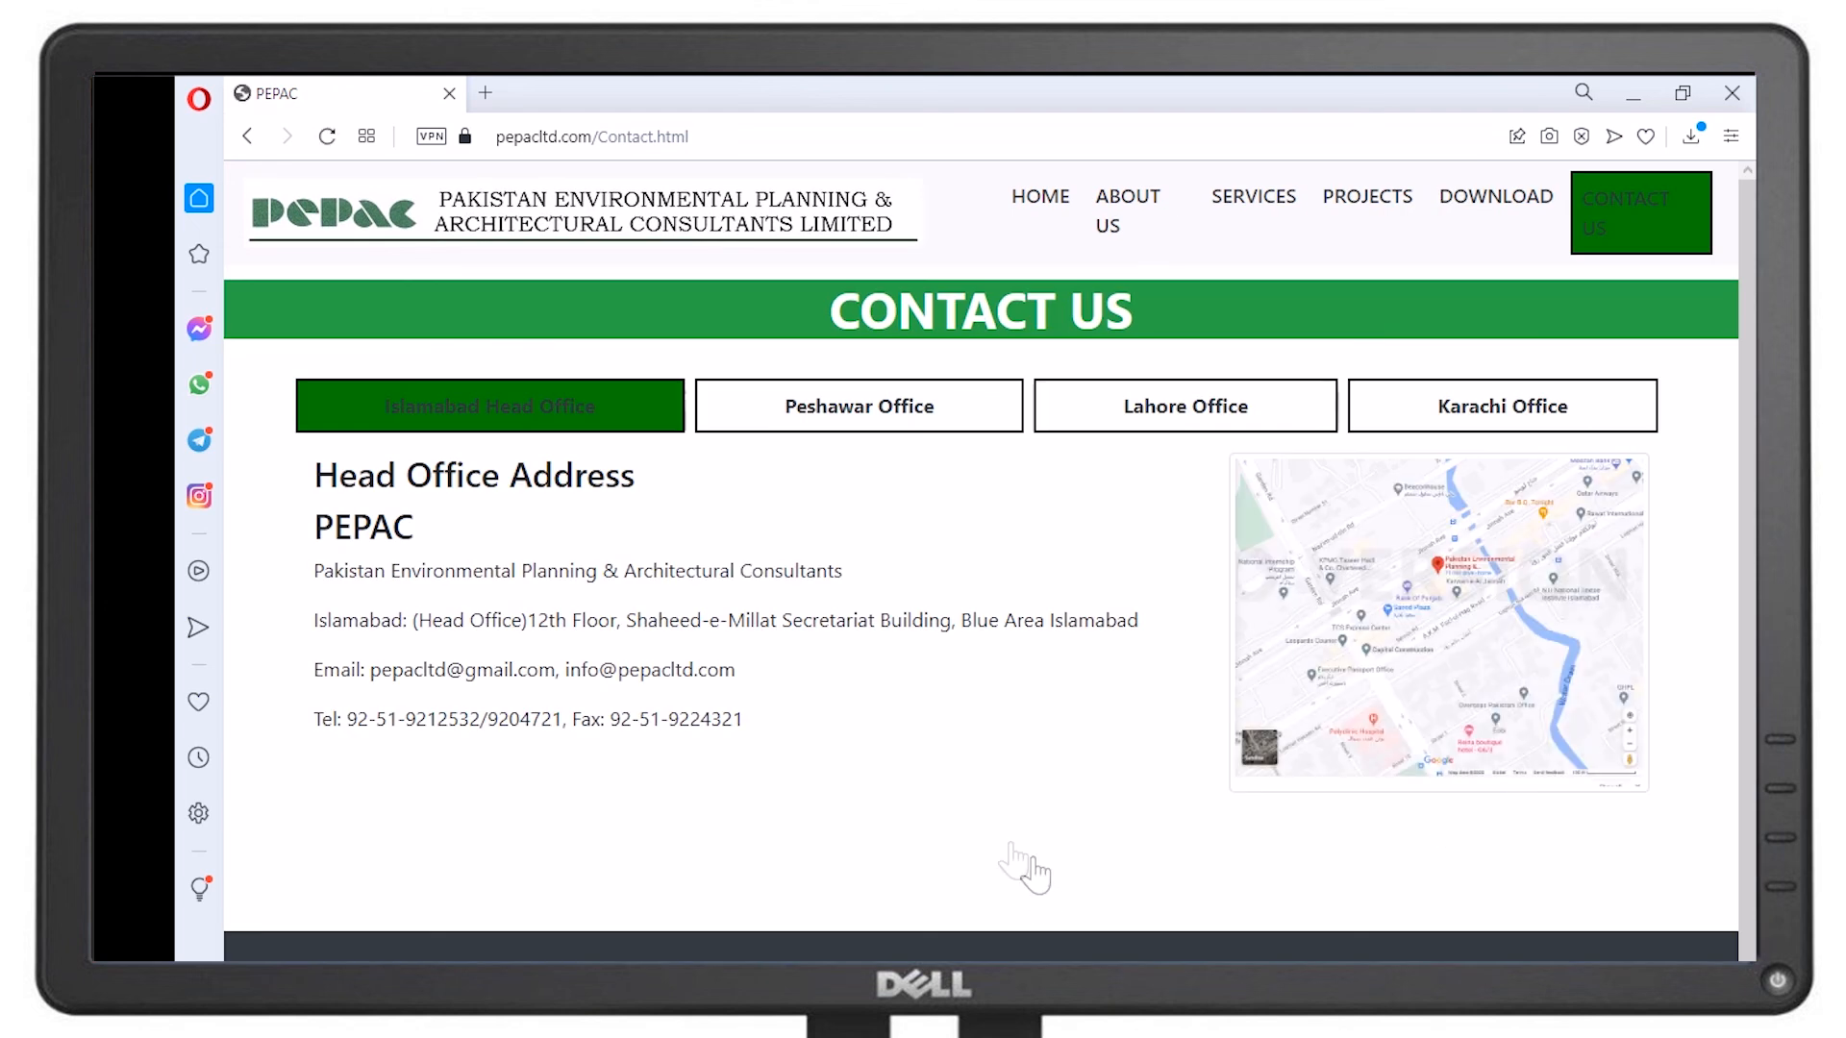
left_click(896, 428)
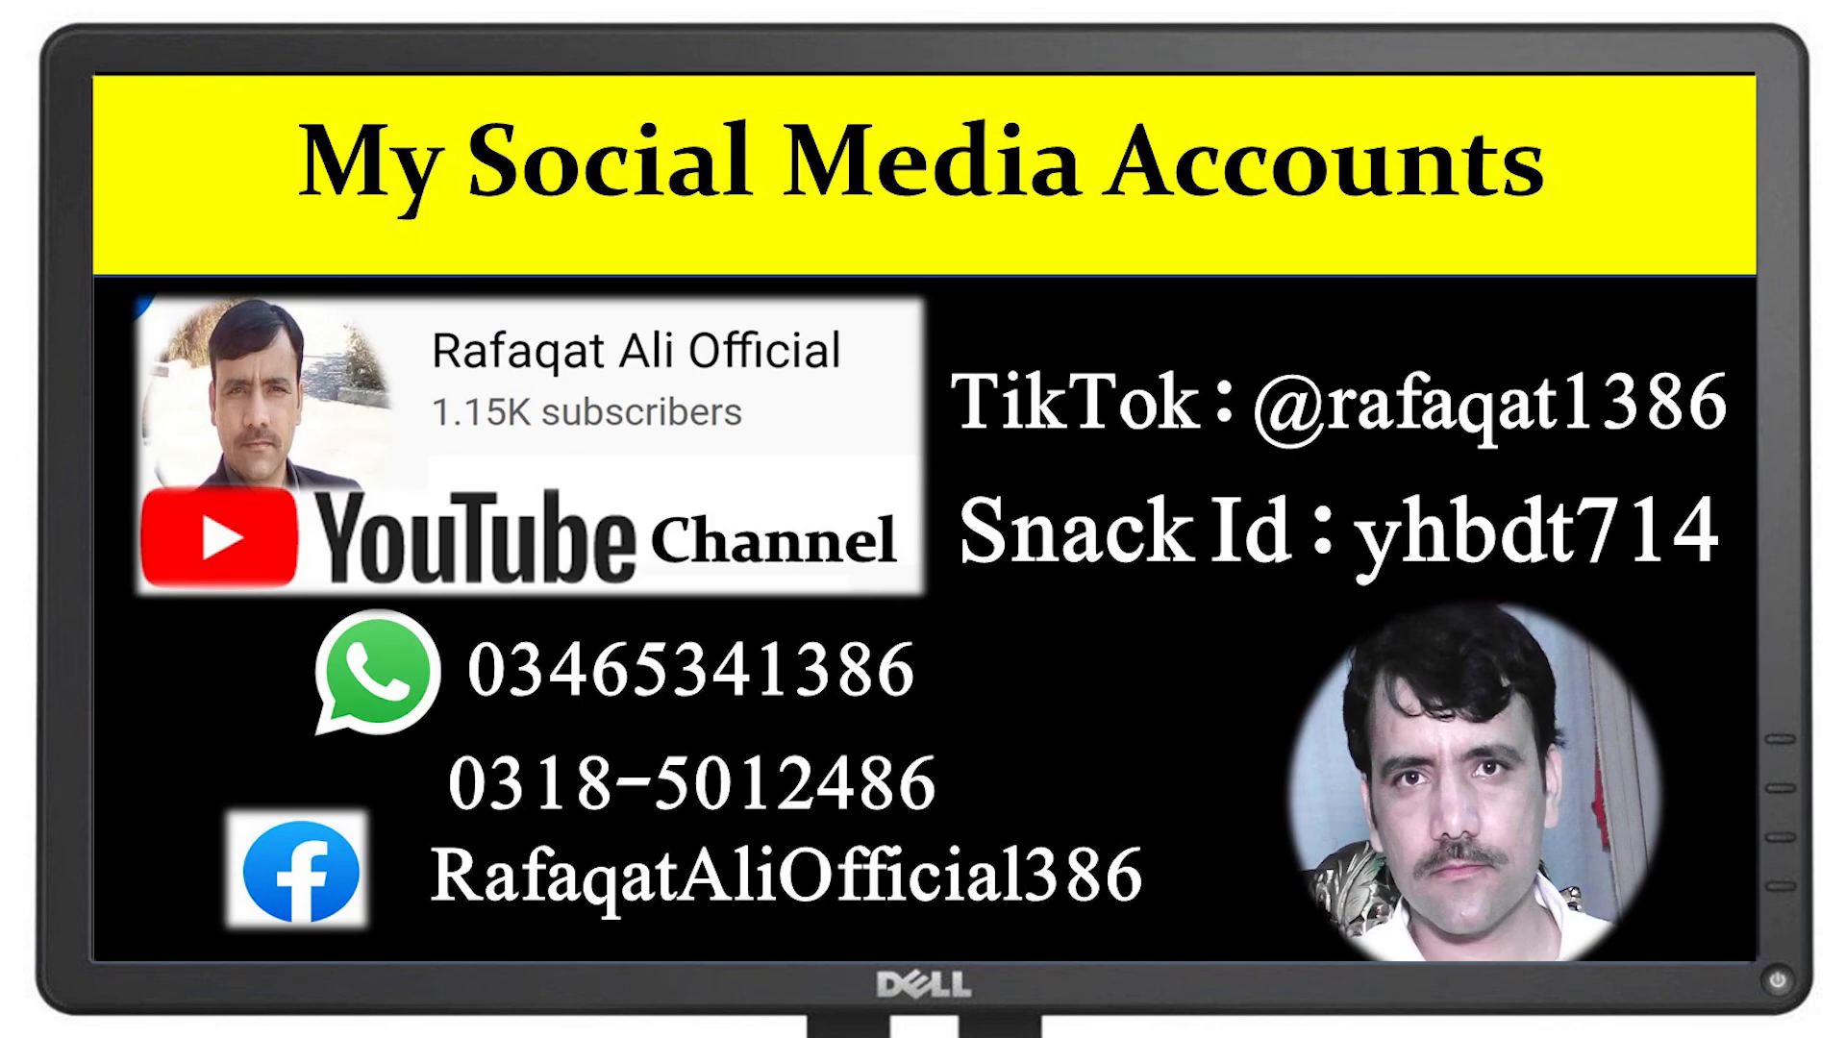